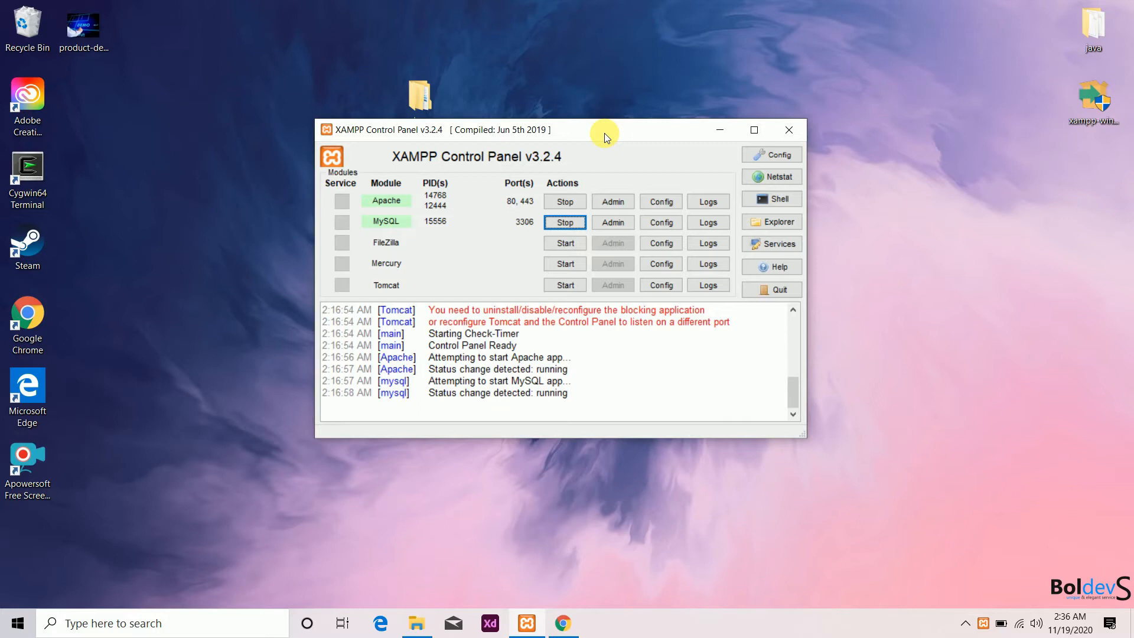
# Minimize the XAMPP Control Panel and switch to the WordPress dashboard in Chrome
pyautogui.moveTo(604, 133); pyautogui.dragTo(552, 158)
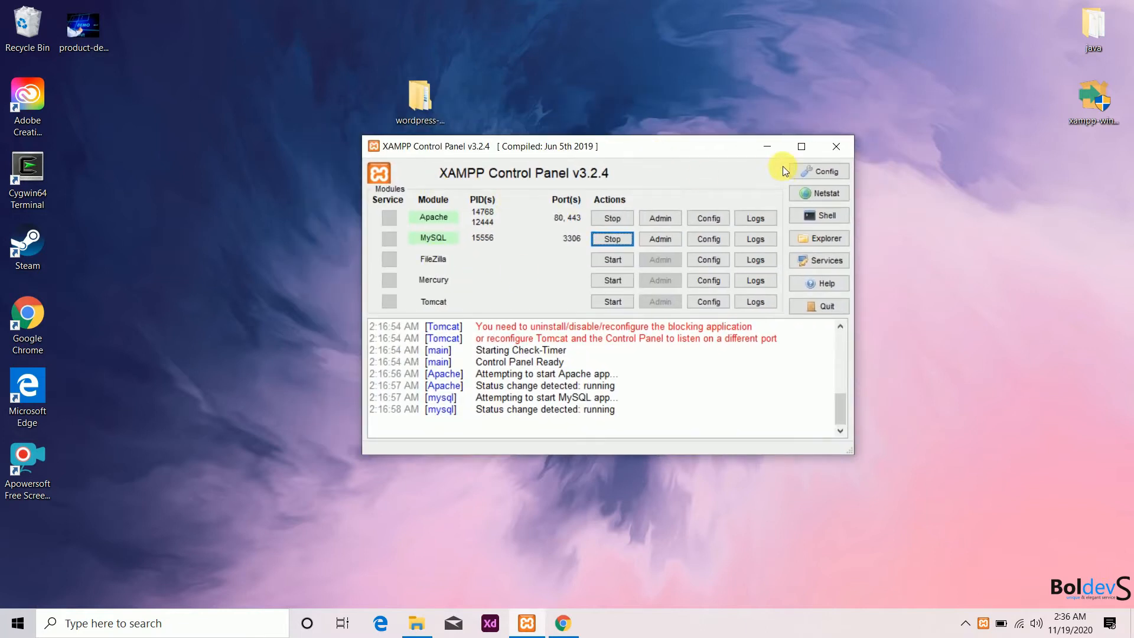
pyautogui.click(769, 148)
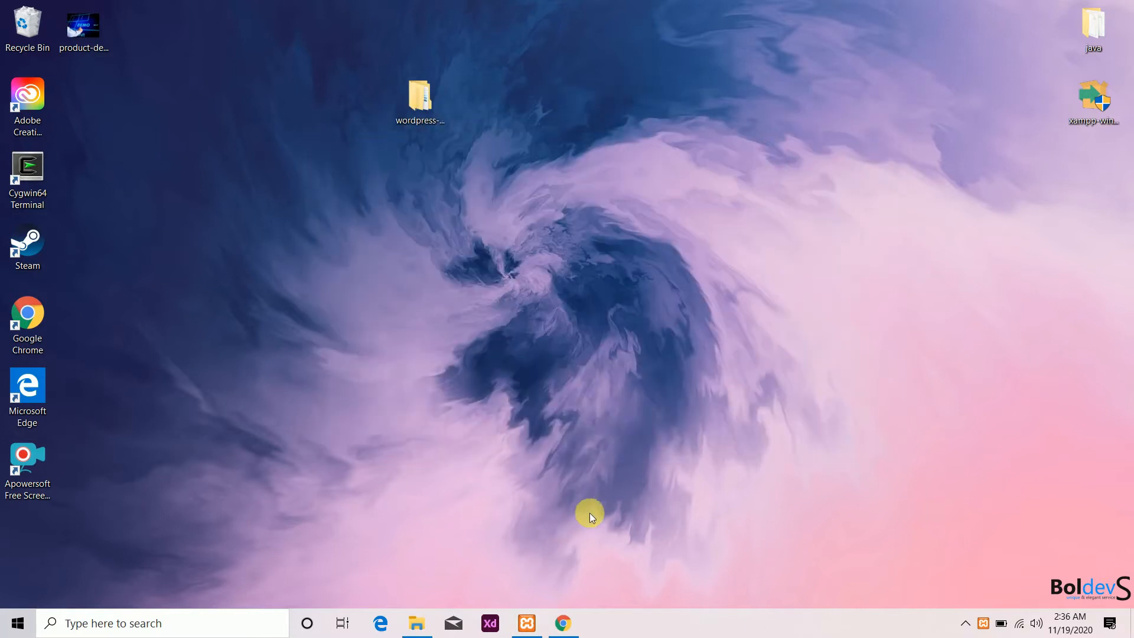
pyautogui.click(568, 624)
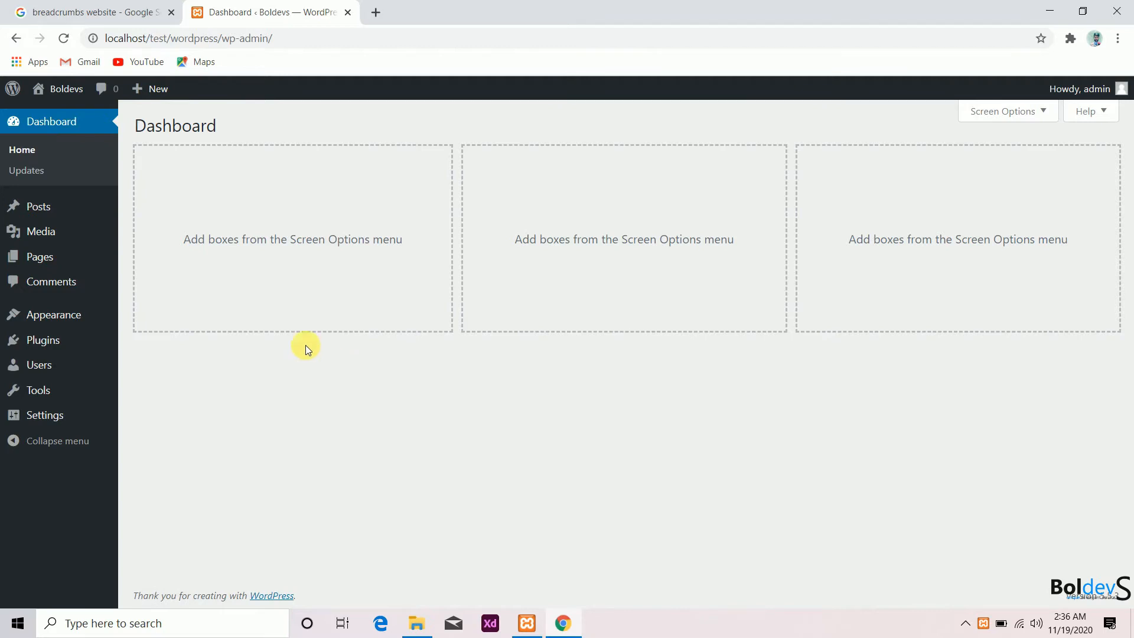
# Open the Boldevs site in a new tab and look over its front page
pyautogui.moveTo(81, 91)
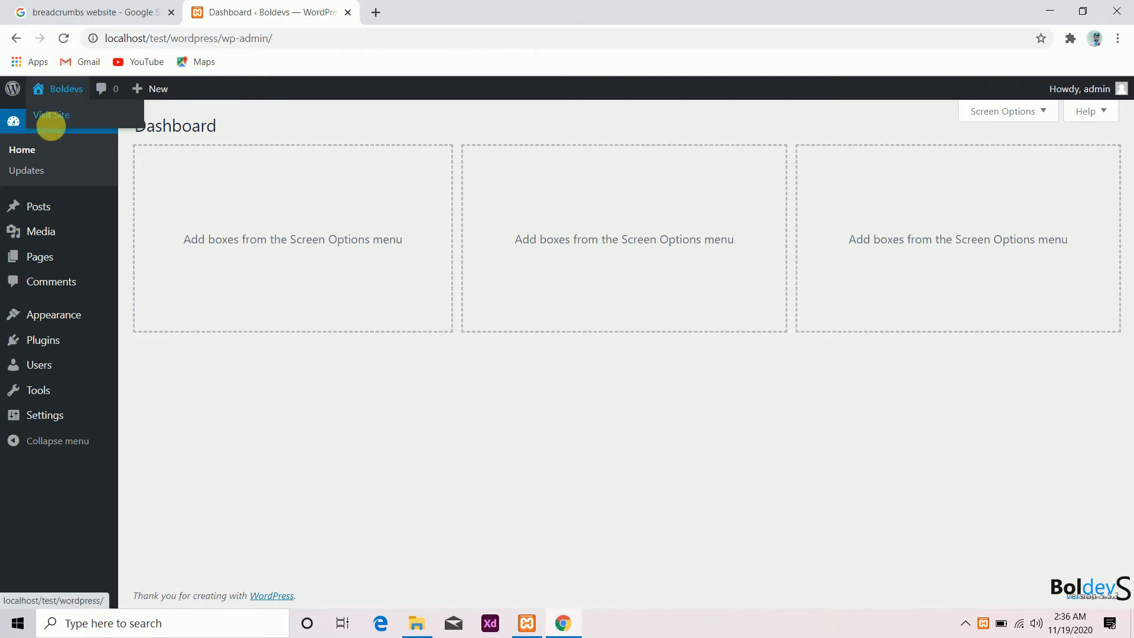
pyautogui.rightClick(59, 126)
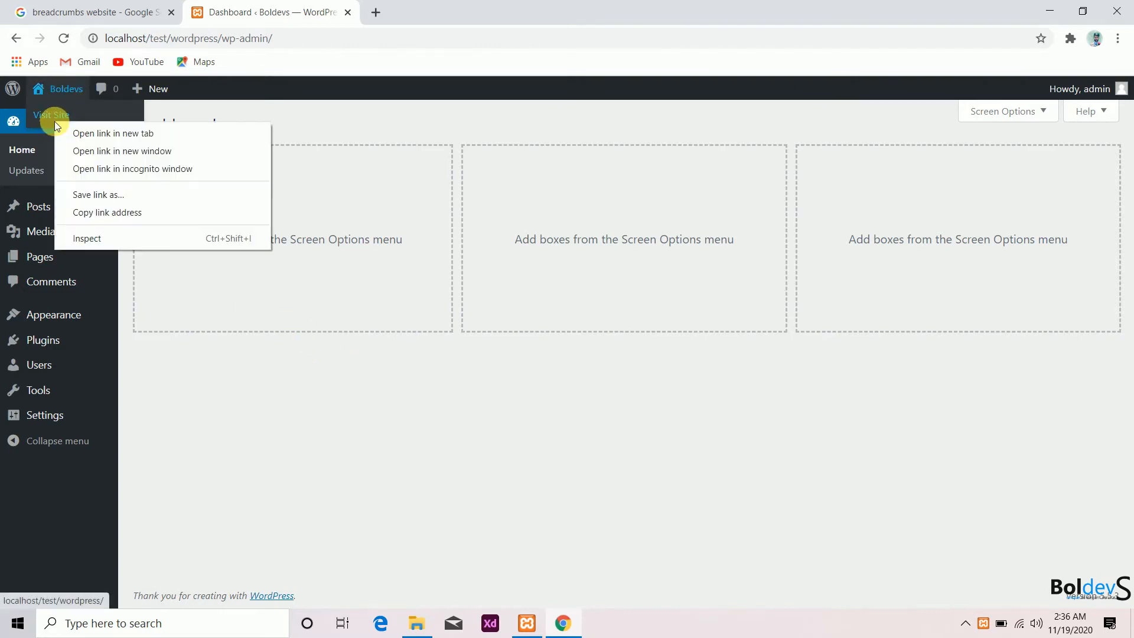
pyautogui.click(84, 132)
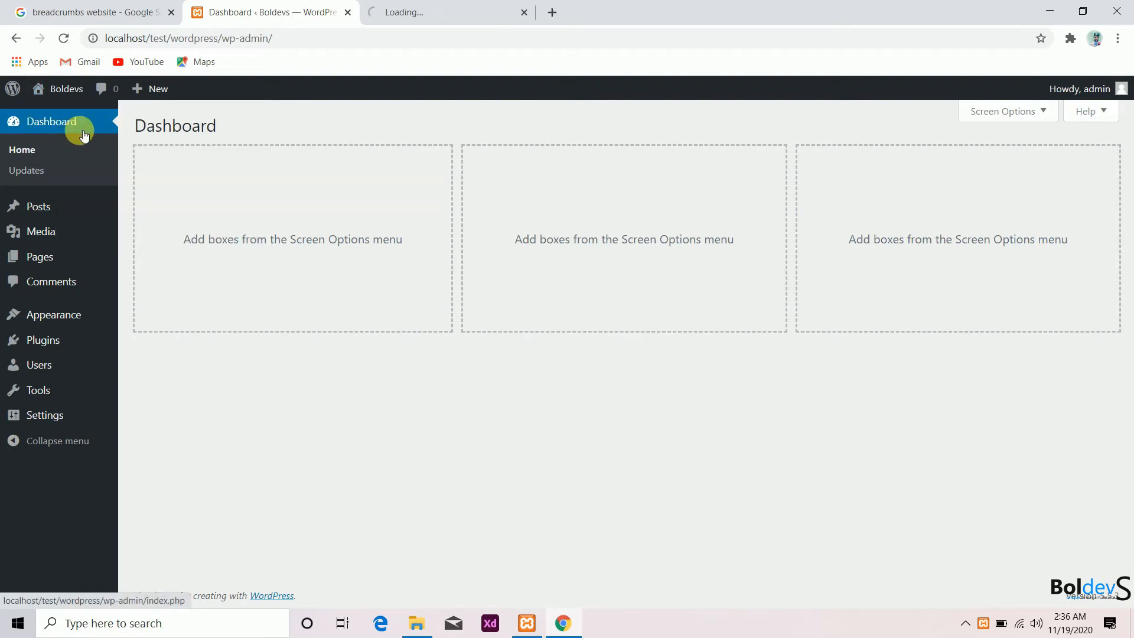
pyautogui.click(502, 7)
pyautogui.click(259, 7)
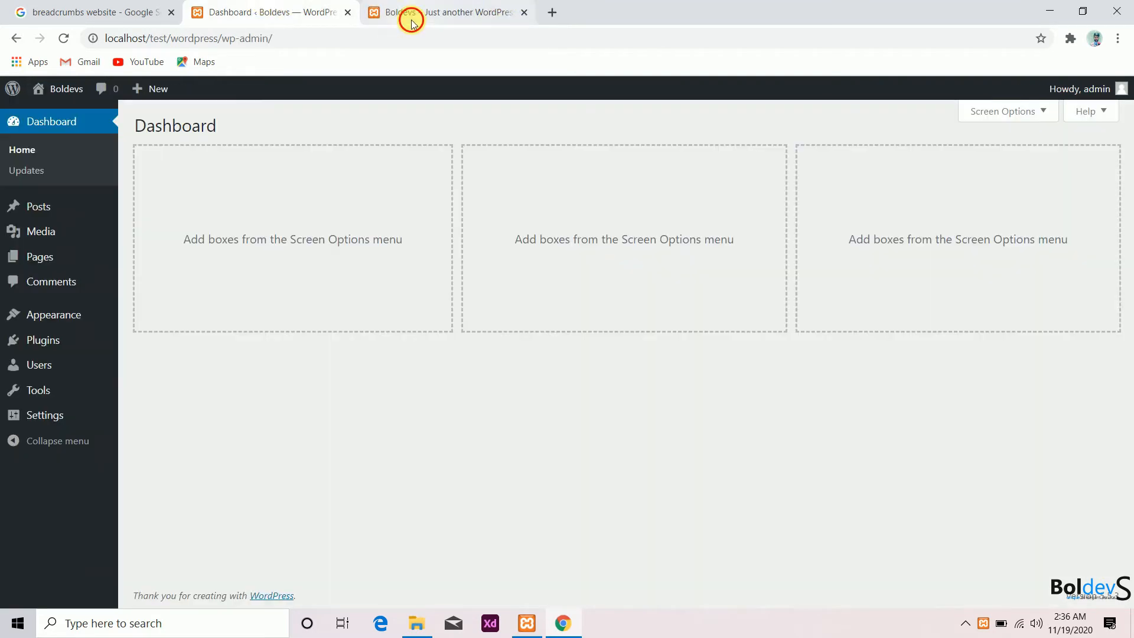
pyautogui.click(408, 13)
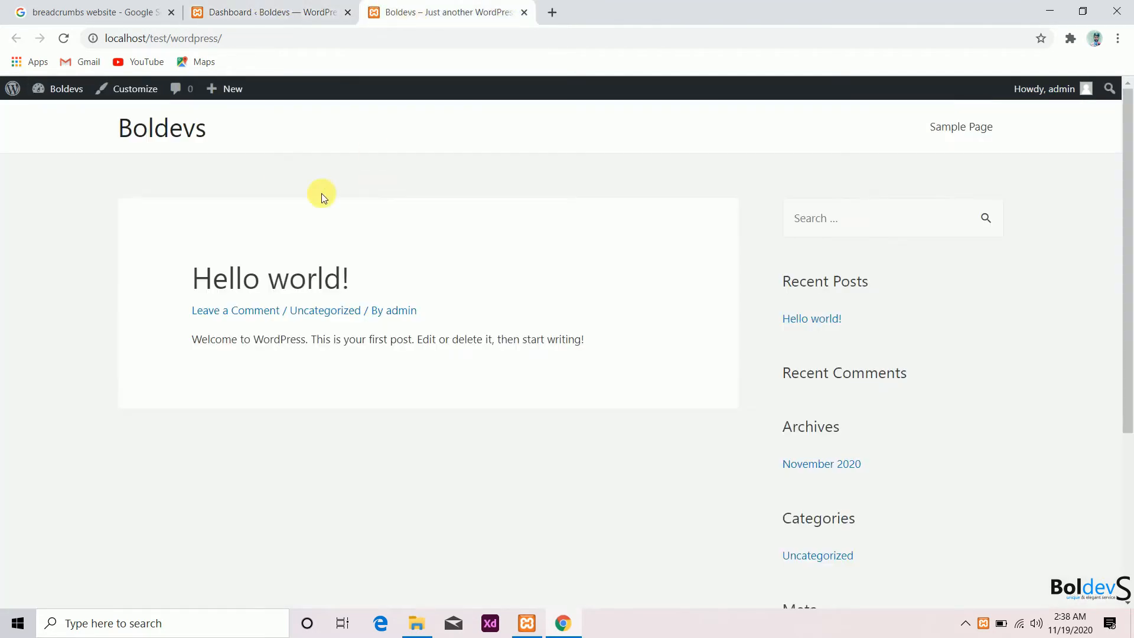
pyautogui.scroll(-5, 260, 272)
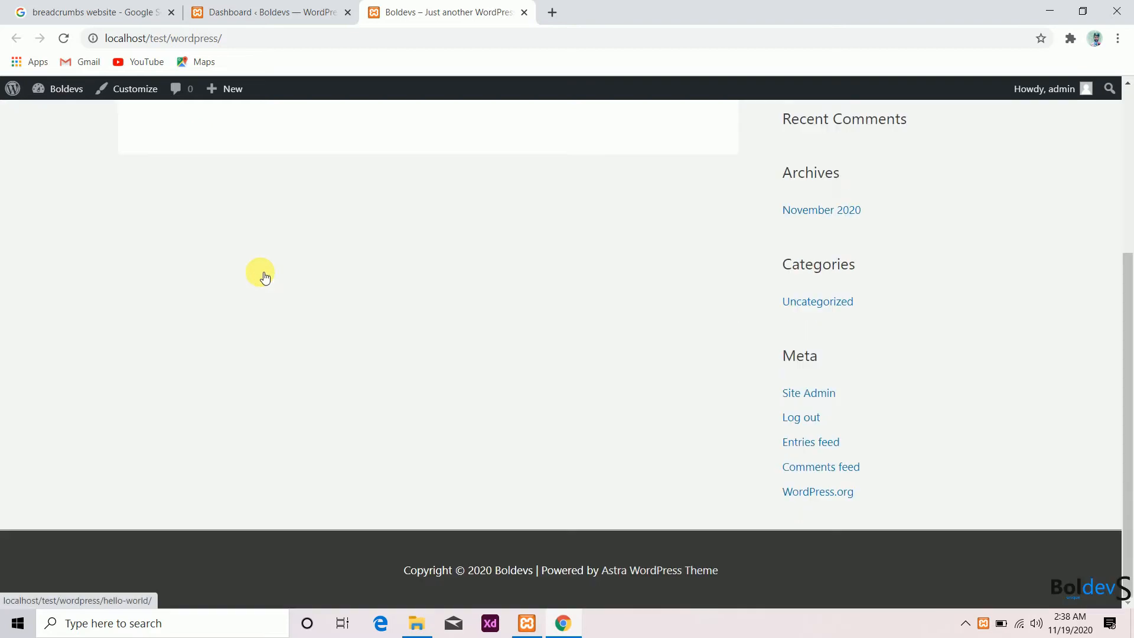
pyautogui.scroll(5, 260, 271)
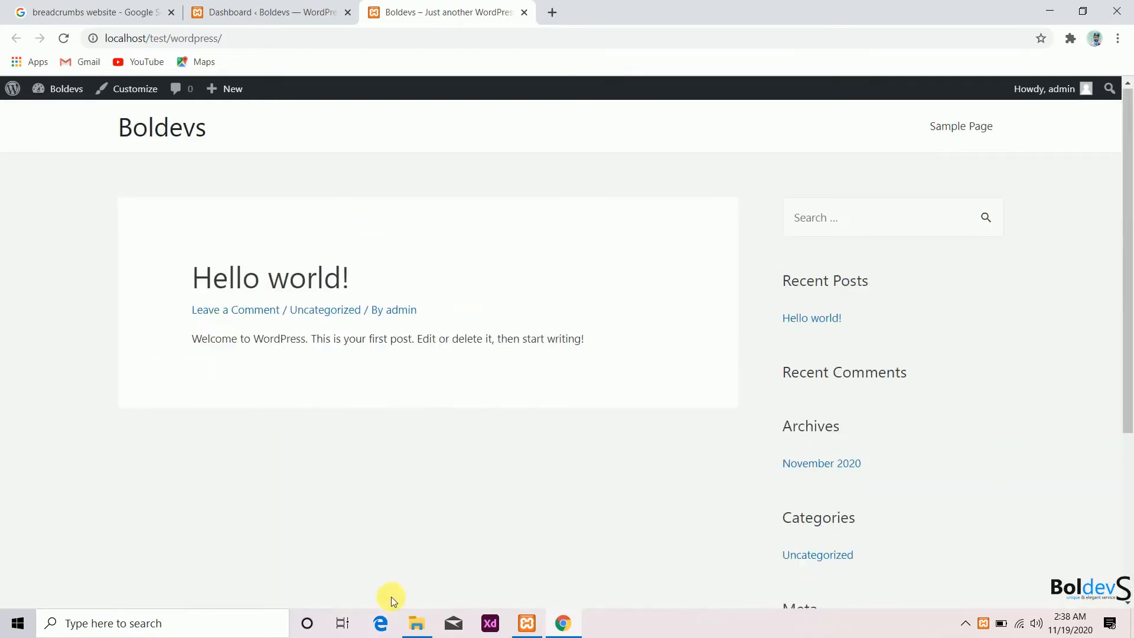
# Open the theme customizer for the Boldevs site, dismiss the autosave notice and review the available sections
pyautogui.click(135, 92)
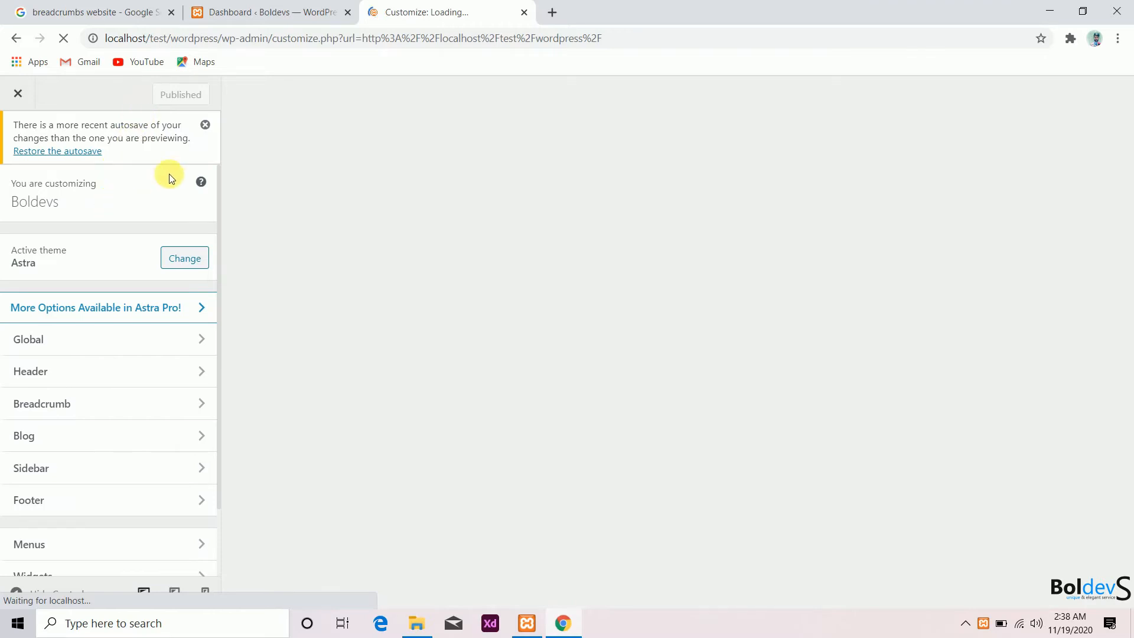
pyautogui.click(205, 125)
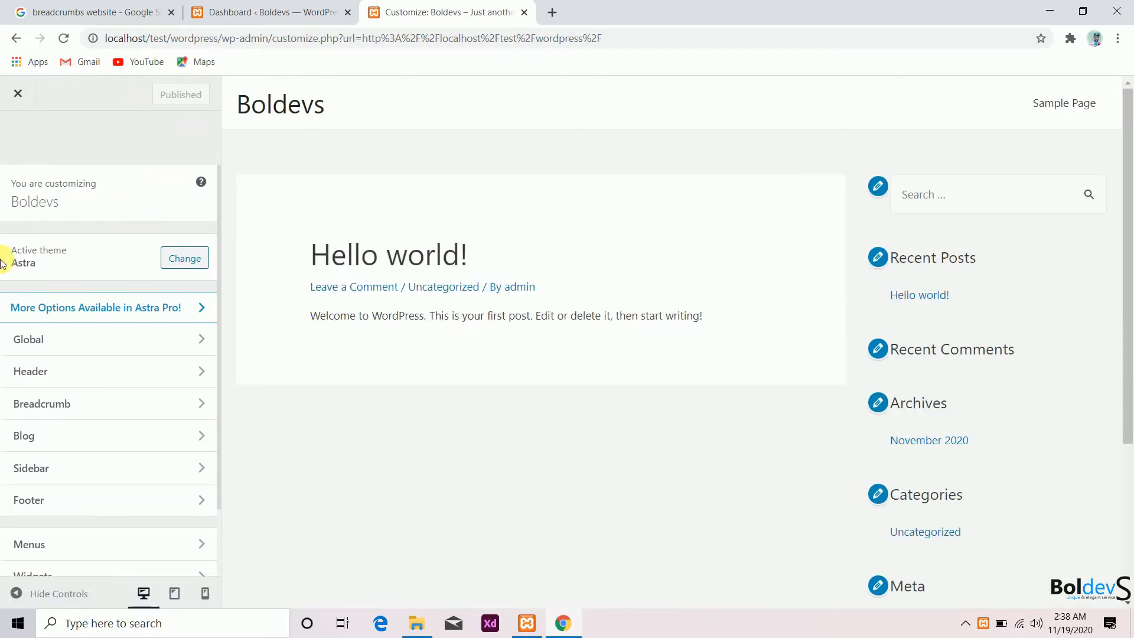
pyautogui.scroll(-2, 3, 262)
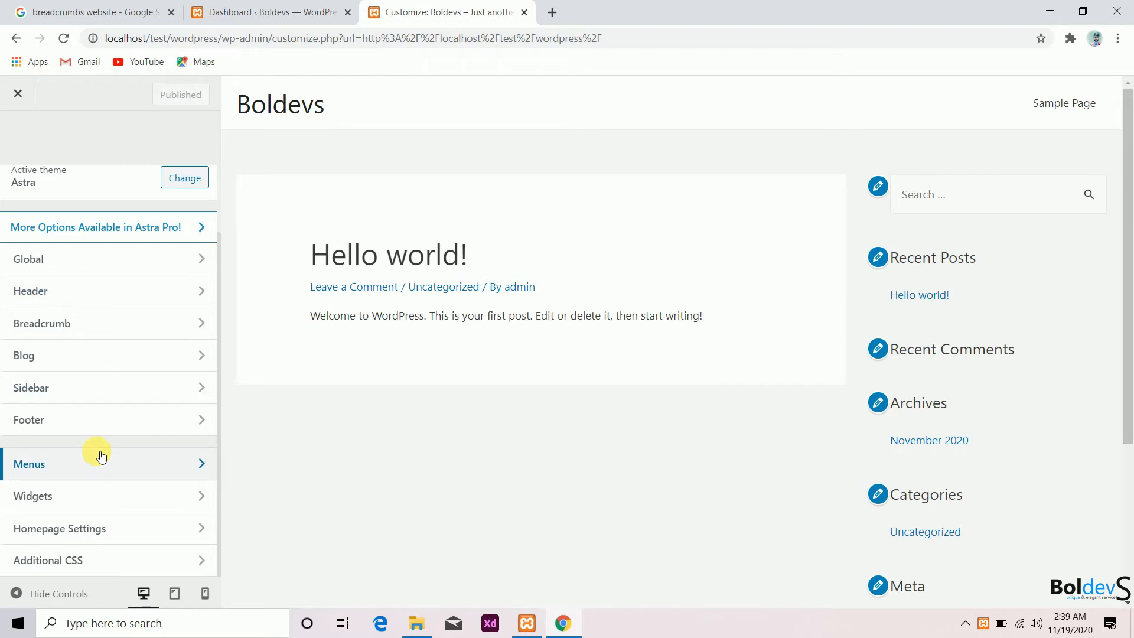
pyautogui.scroll(2, 121, 494)
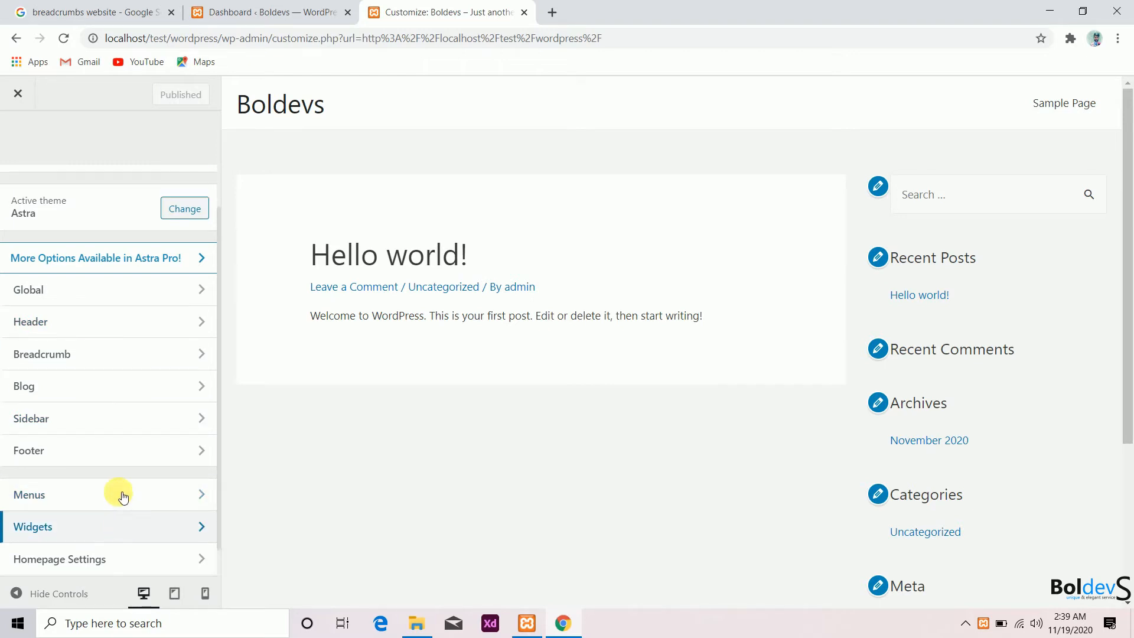
pyautogui.scroll(-1, 192, 343)
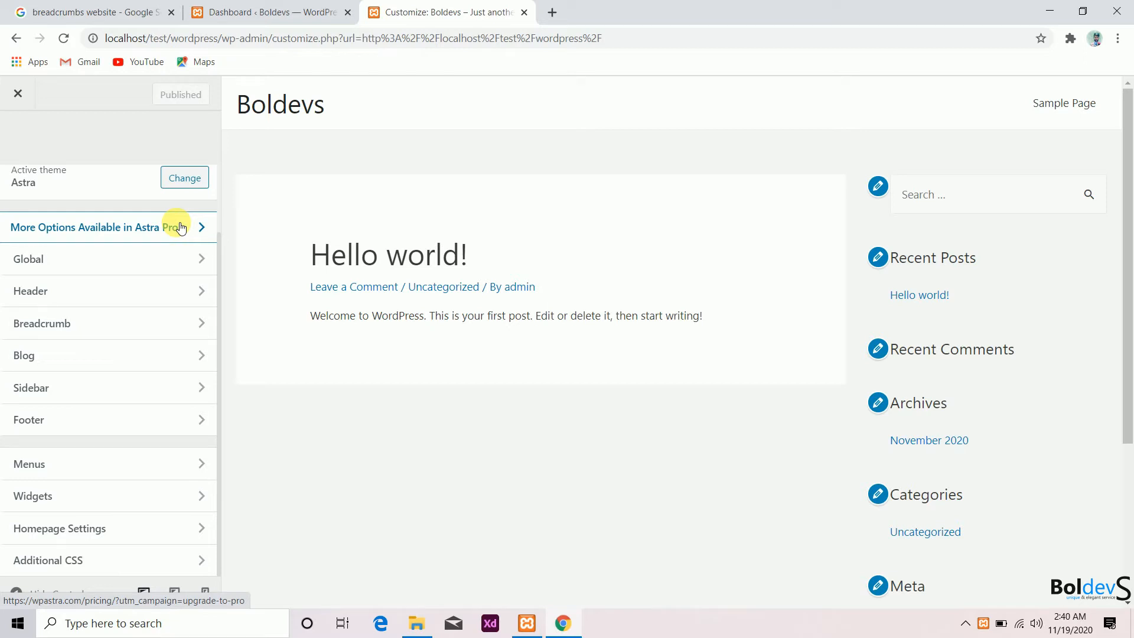
# In the global base typography settings, keep the text transform at Default and set the body font family to Verdana
pyautogui.click(47, 264)
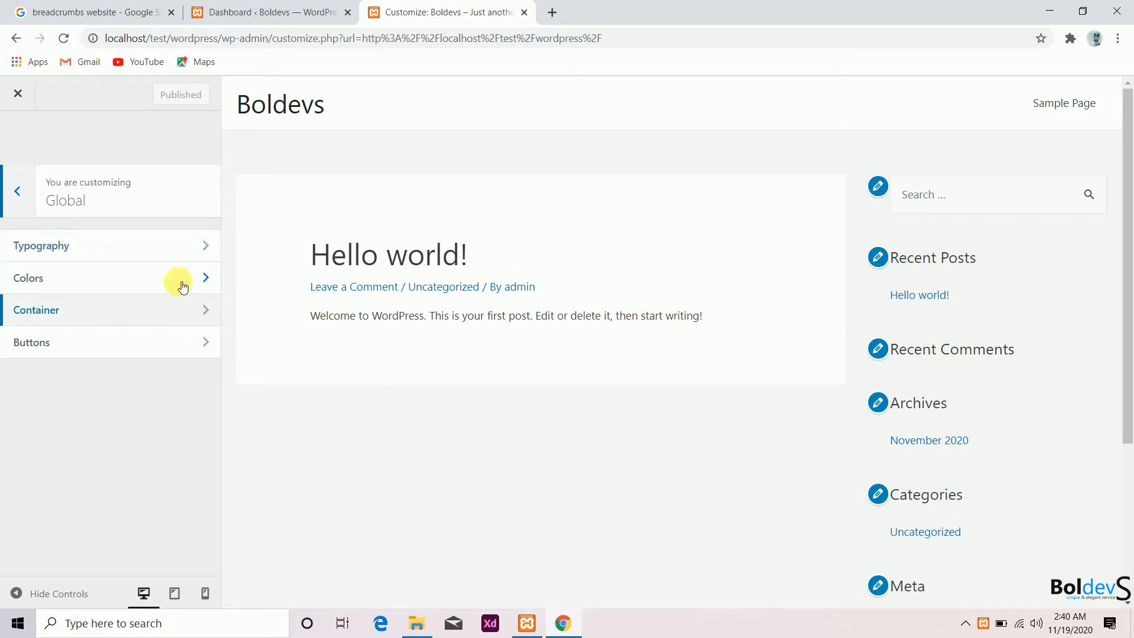
pyautogui.click(106, 246)
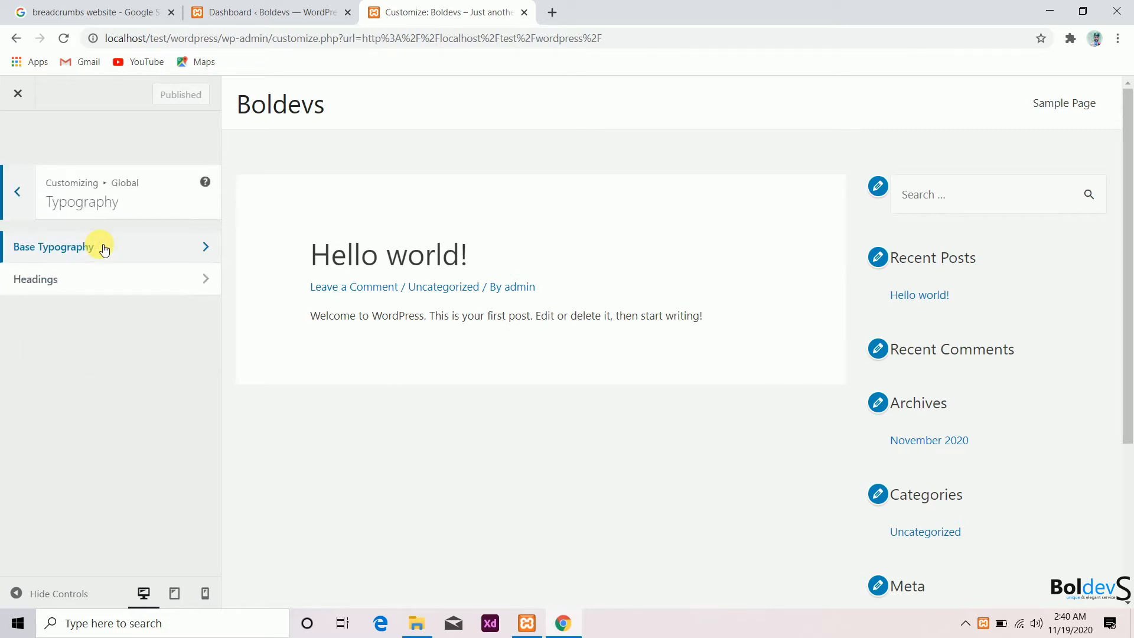
pyautogui.click(109, 248)
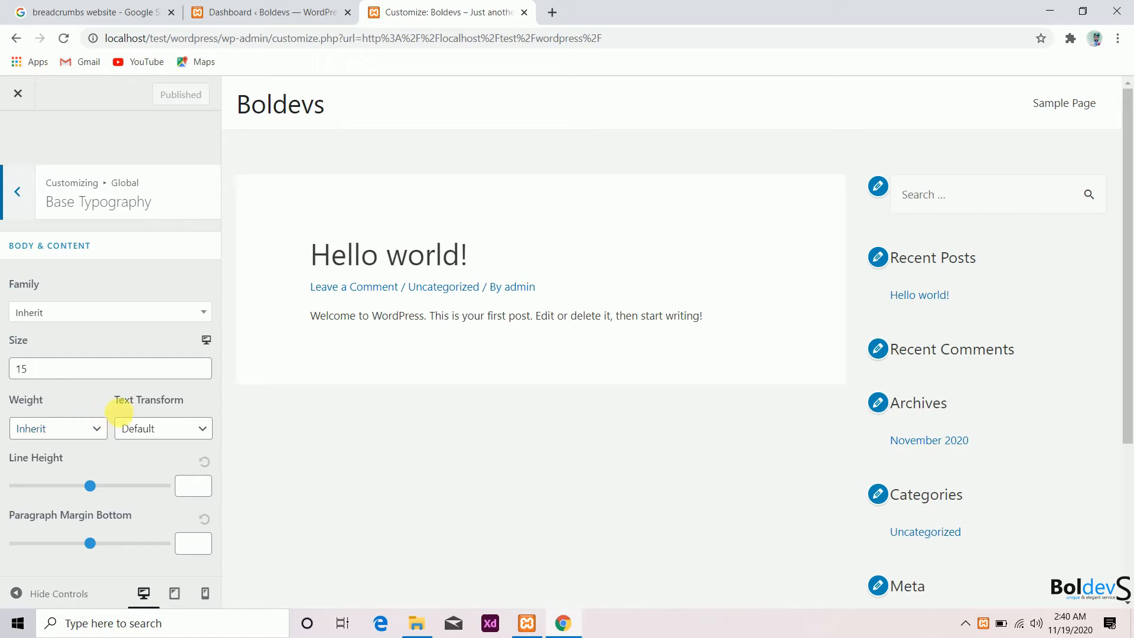
pyautogui.click(177, 428)
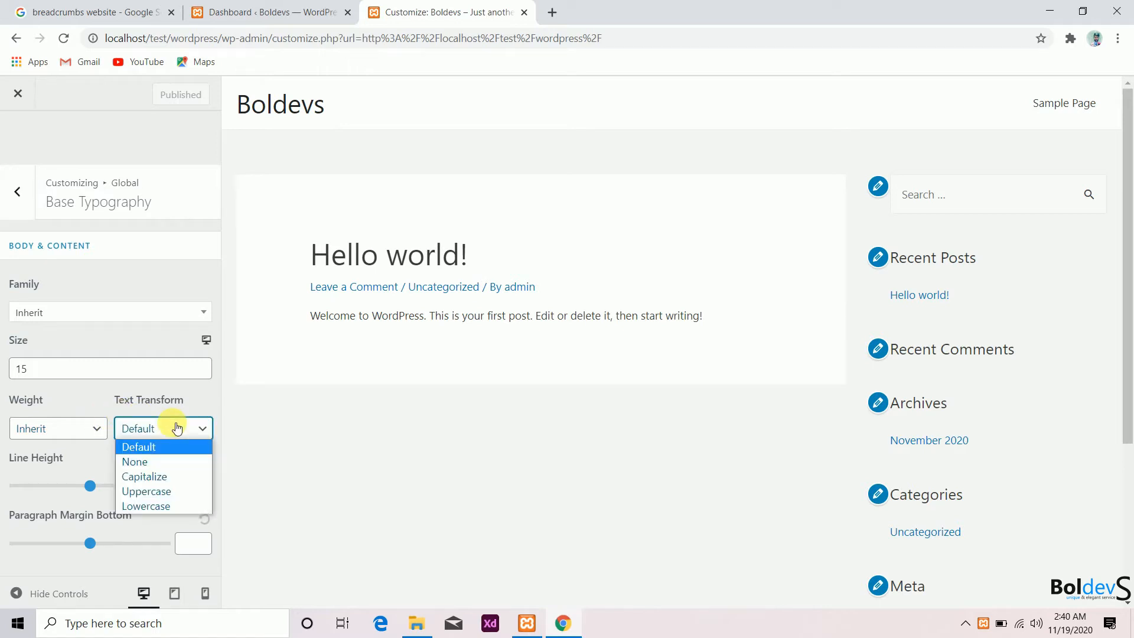
pyautogui.click(124, 447)
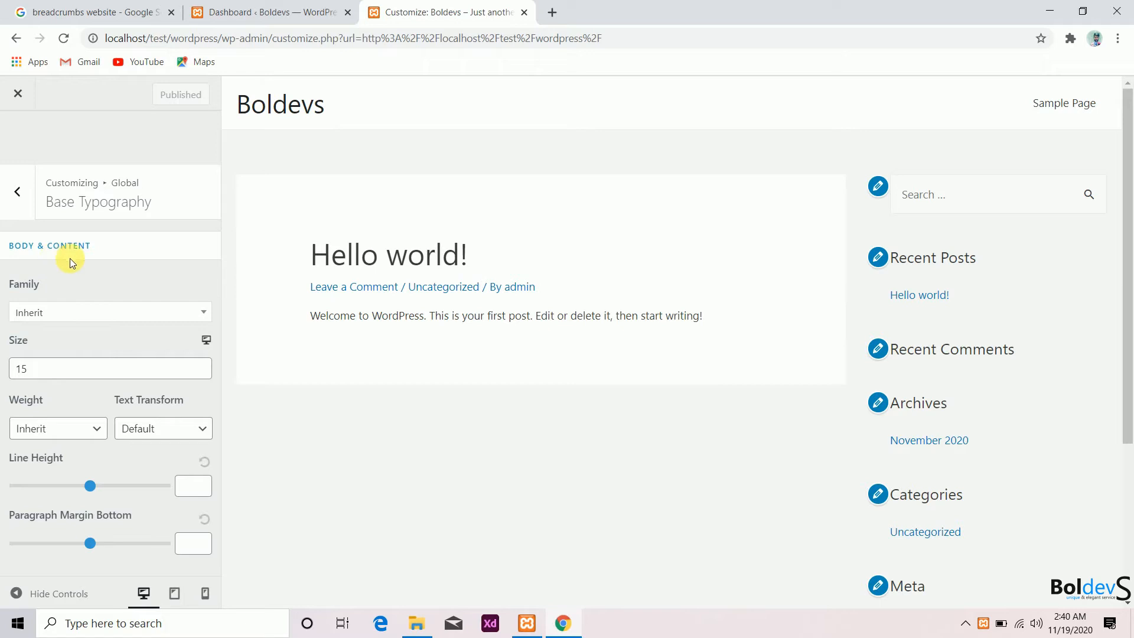
pyautogui.click(66, 313)
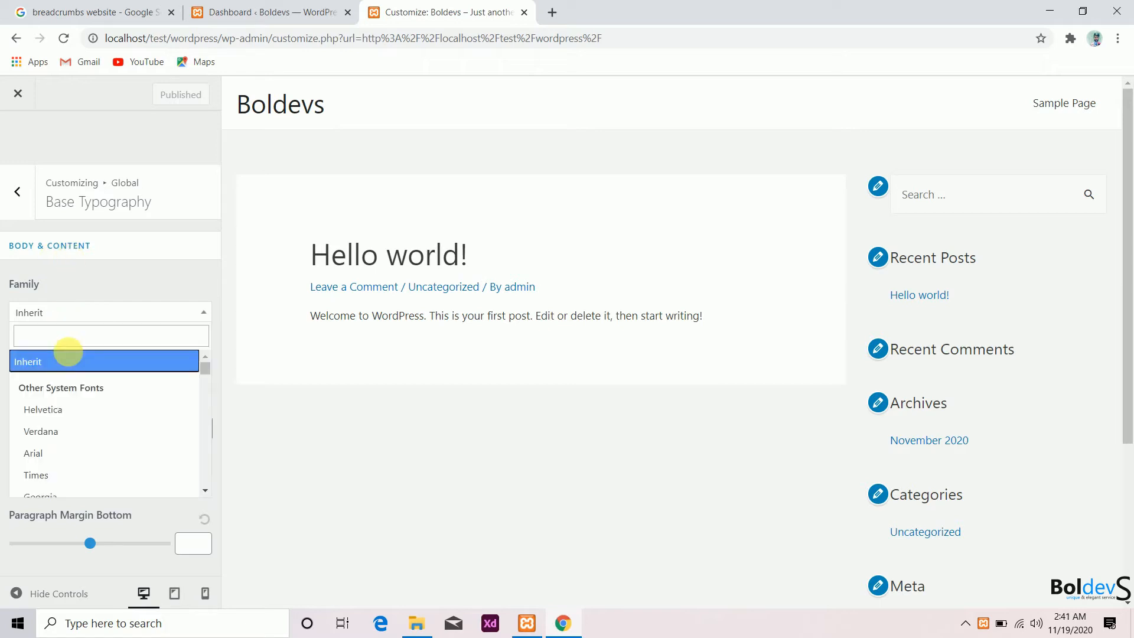
pyautogui.click(70, 436)
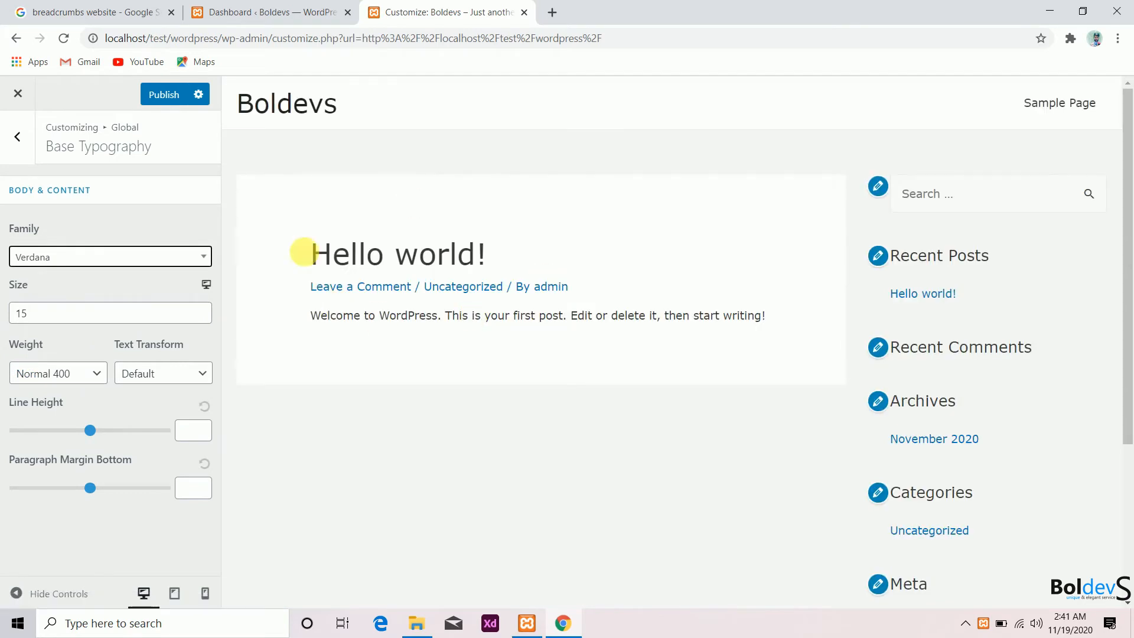
# Set the body and content font size to 20, trying 8 first
pyautogui.click(46, 318)
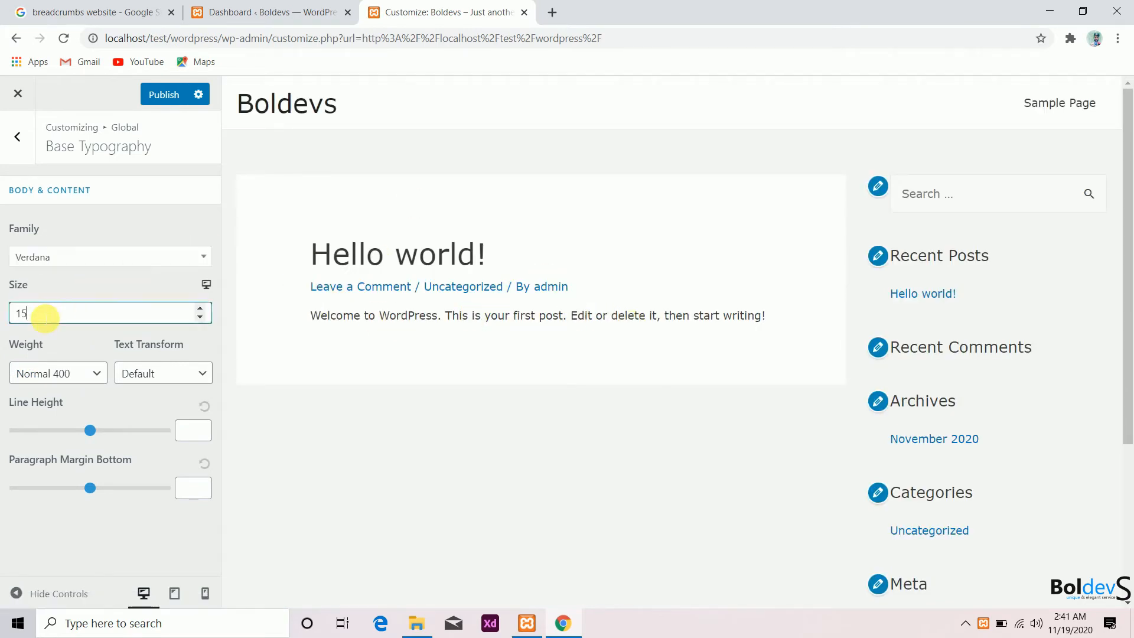
pyautogui.press('BackSpace')
pyautogui.press('BackSpace')
pyautogui.write('8')
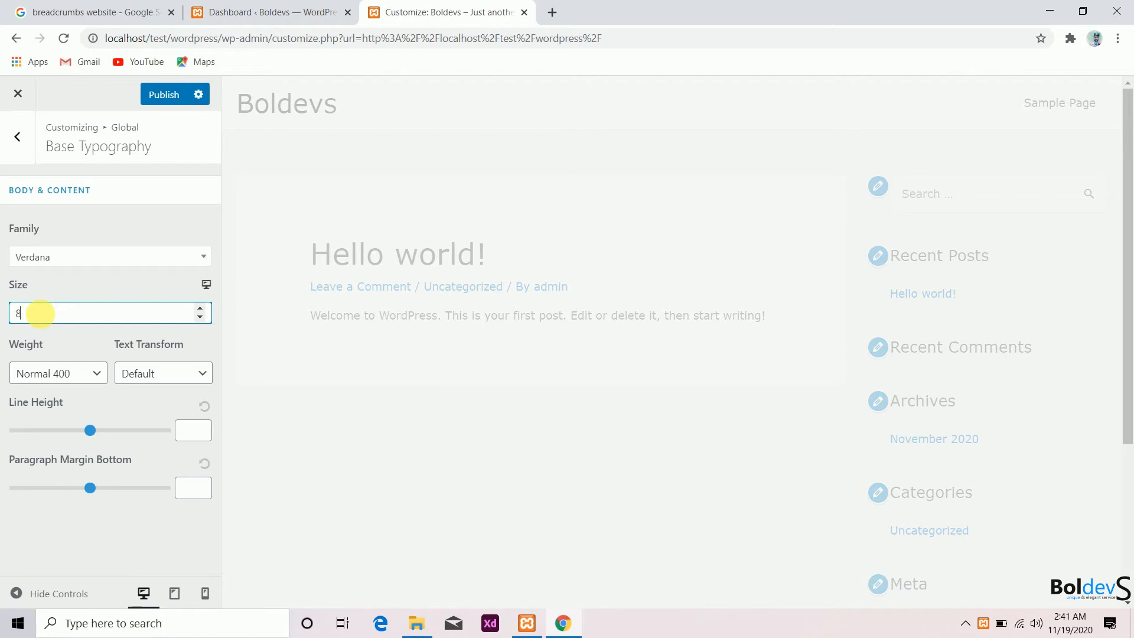
pyautogui.press('BackSpace')
pyautogui.write('20')
pyautogui.scroll(-2, 412, 267)
pyautogui.scroll(3, 412, 266)
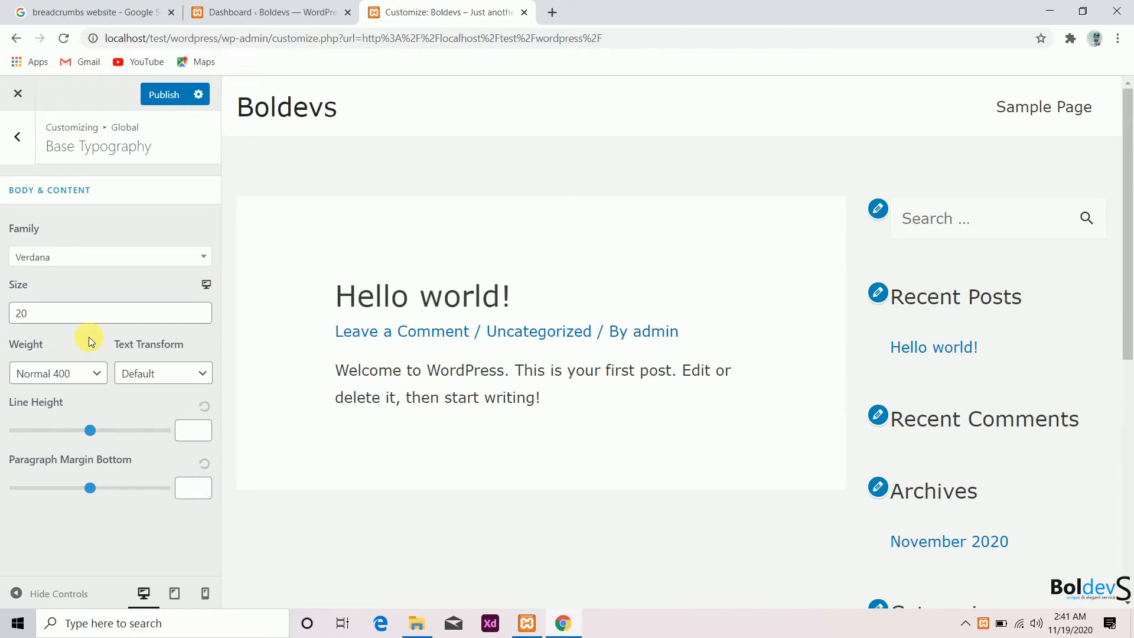
# Set the body text's line height to 3.21 and its paragraph bottom margin to 2.85
pyautogui.moveTo(90, 430)
pyautogui.mouseDown()
pyautogui.moveTo(130, 443)
pyautogui.moveTo(105, 440)
pyautogui.mouseUp()
pyautogui.click(97, 488)
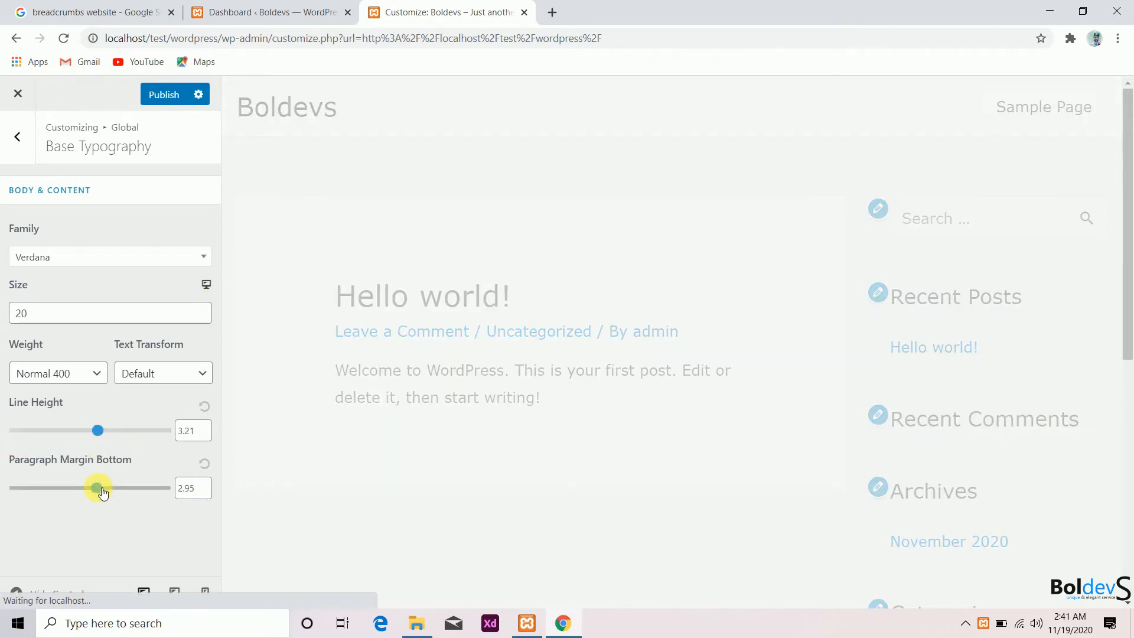
pyautogui.moveTo(101, 492); pyautogui.dragTo(93, 488)
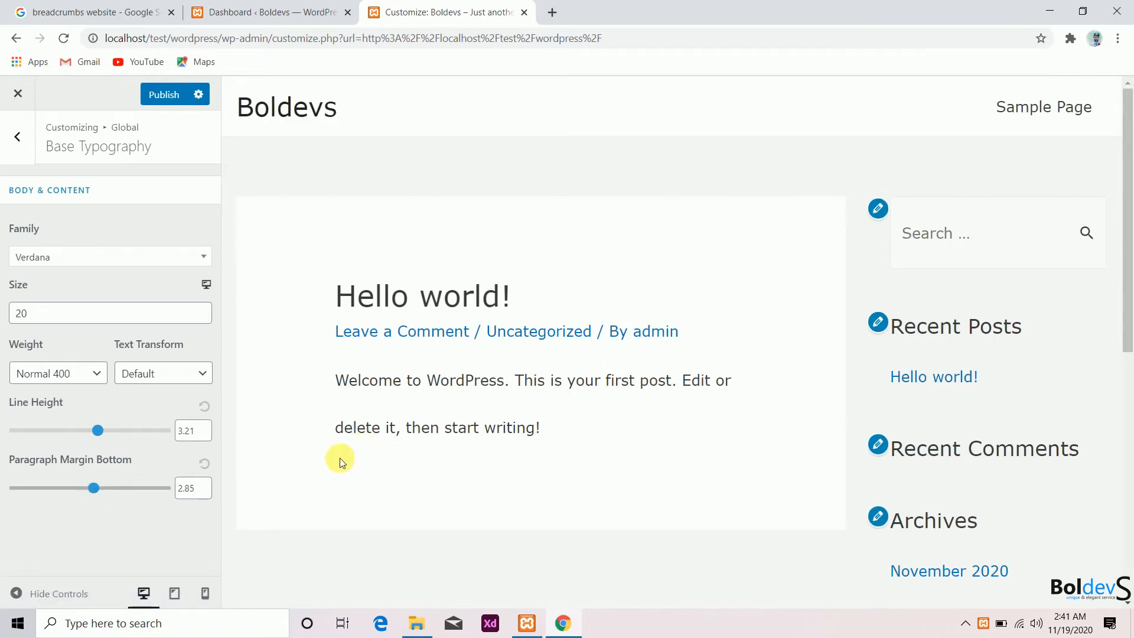
# In the global headings typography, leave the font family at Inherit and set the H1–H6 line height to 3.16
pyautogui.click(17, 137)
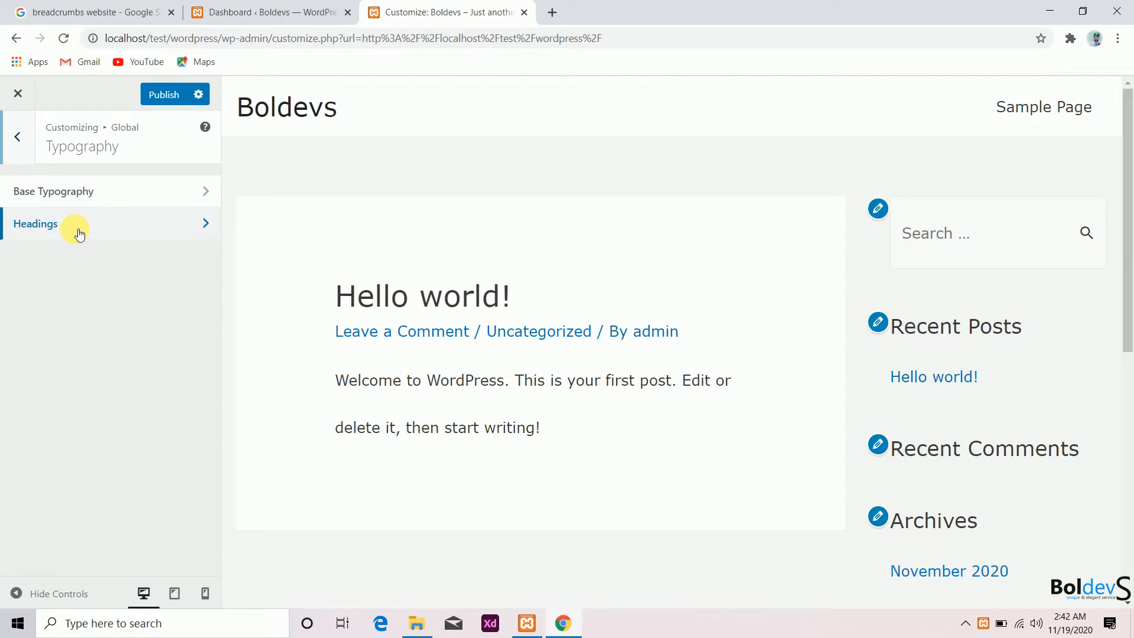
pyautogui.click(80, 234)
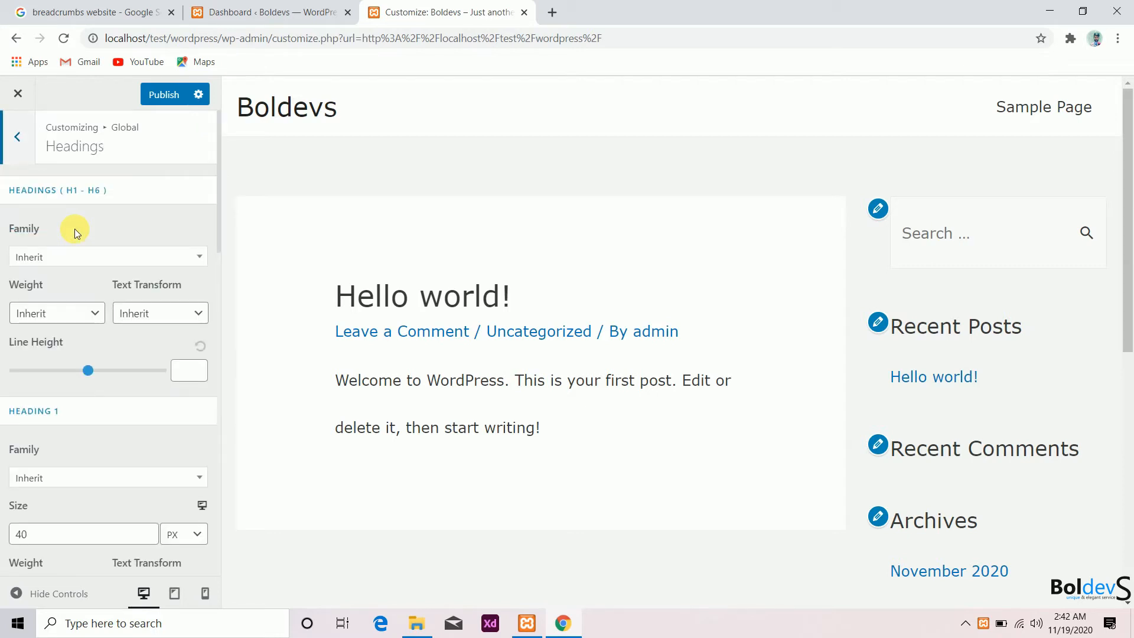
pyautogui.scroll(-5, 49, 413)
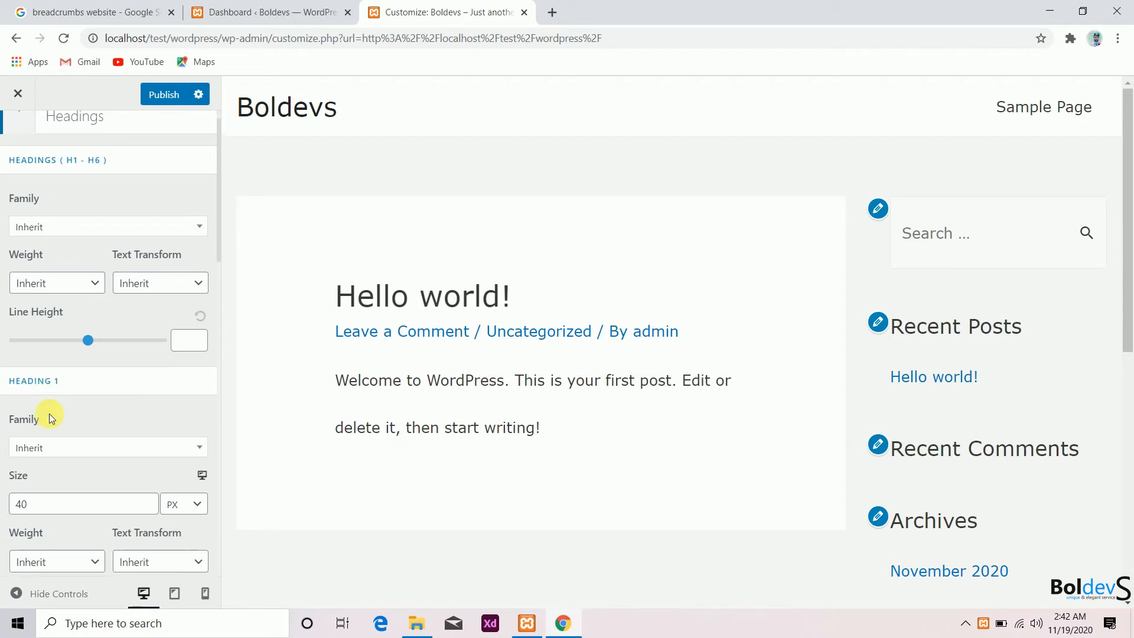
pyautogui.scroll(-3, 73, 442)
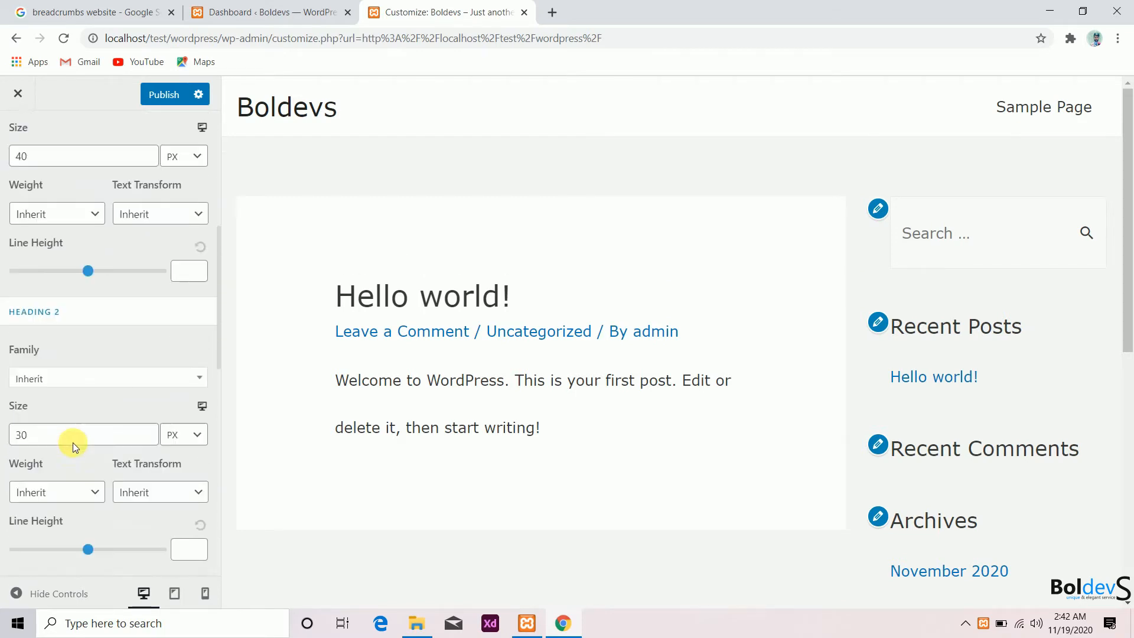
pyautogui.scroll(8, 73, 441)
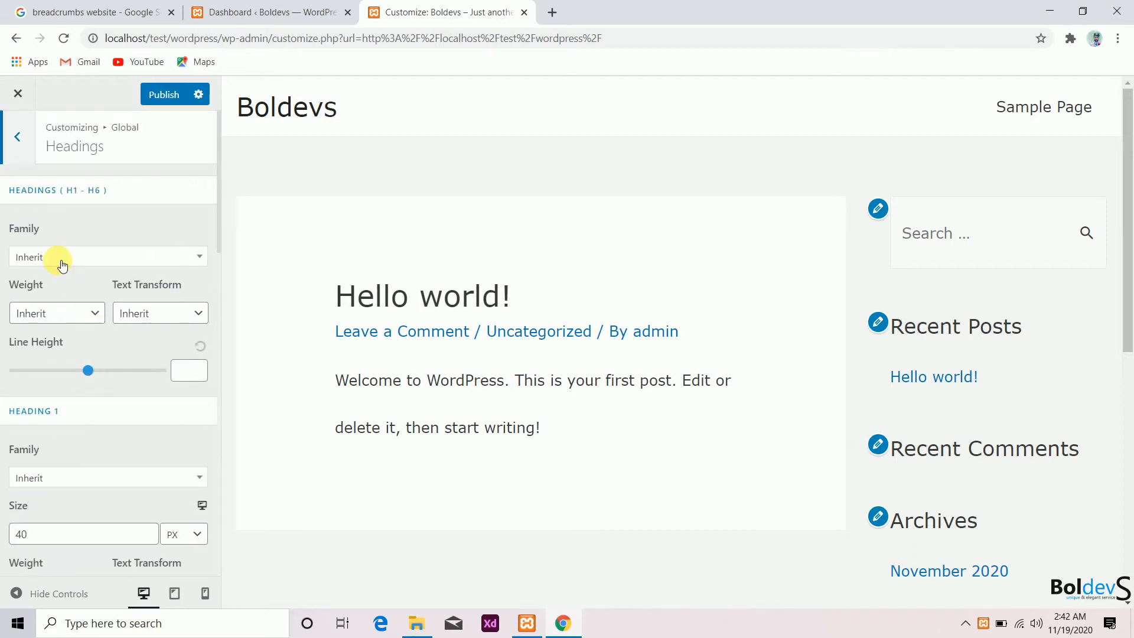
pyautogui.click(63, 259)
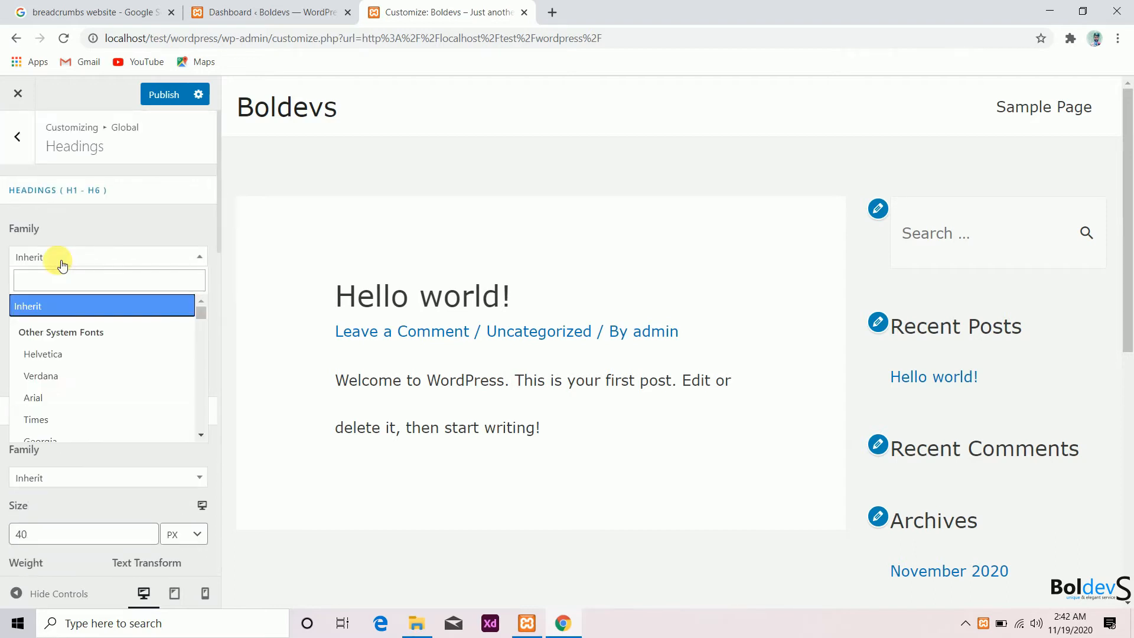
pyautogui.click(91, 234)
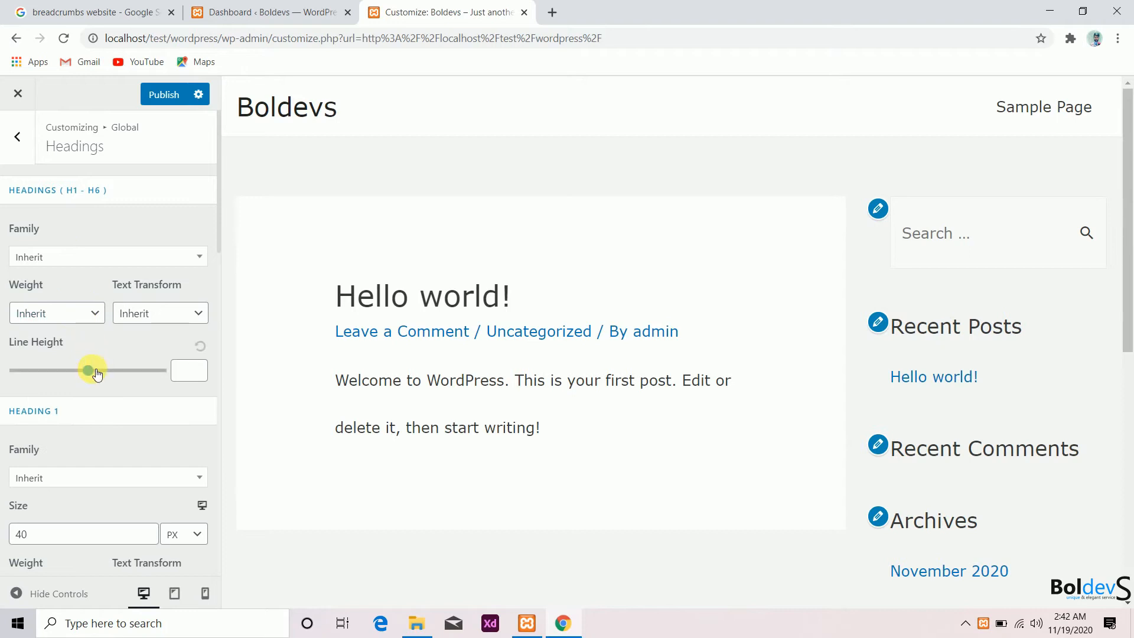
pyautogui.moveTo(89, 370); pyautogui.dragTo(93, 370)
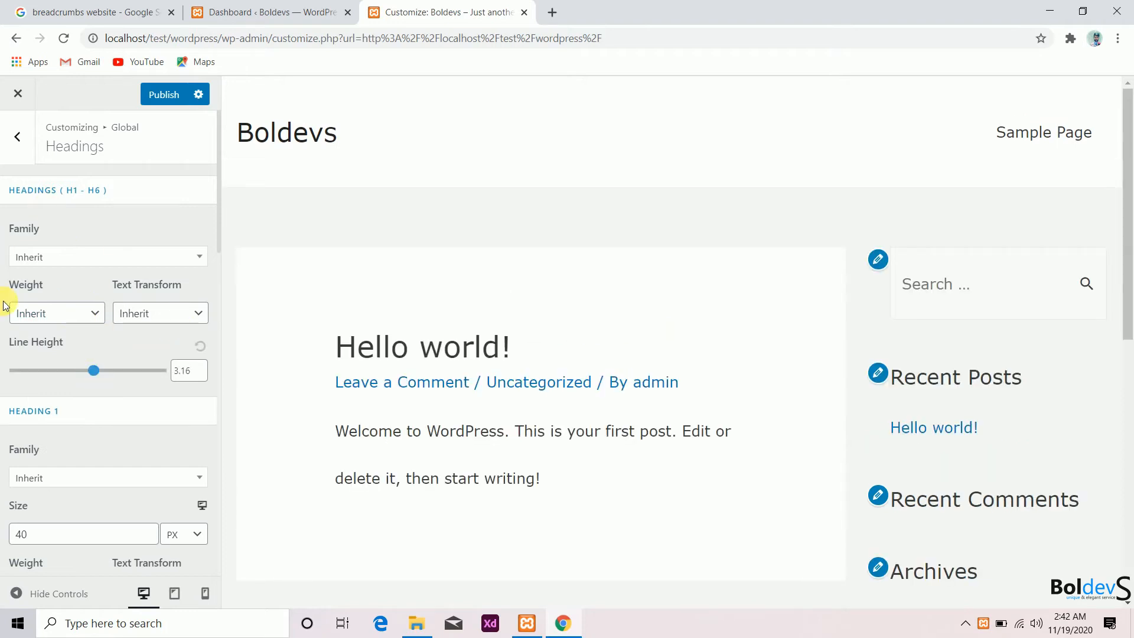
# In the global base colors, set the text color to red and publish the customizer changes
pyautogui.click(23, 159)
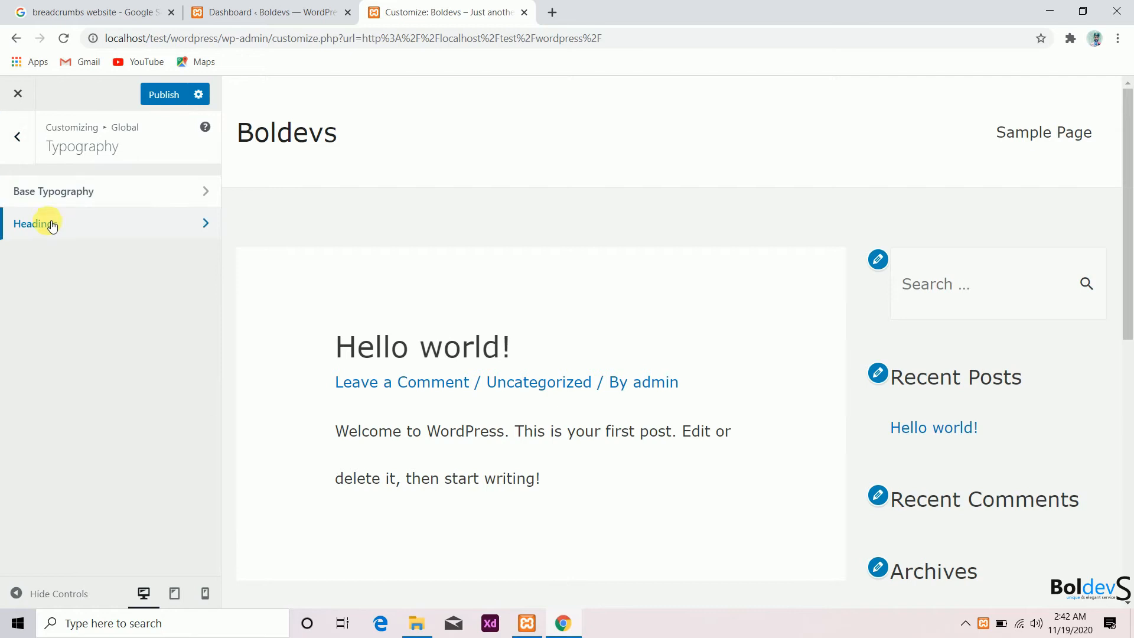
pyautogui.click(24, 158)
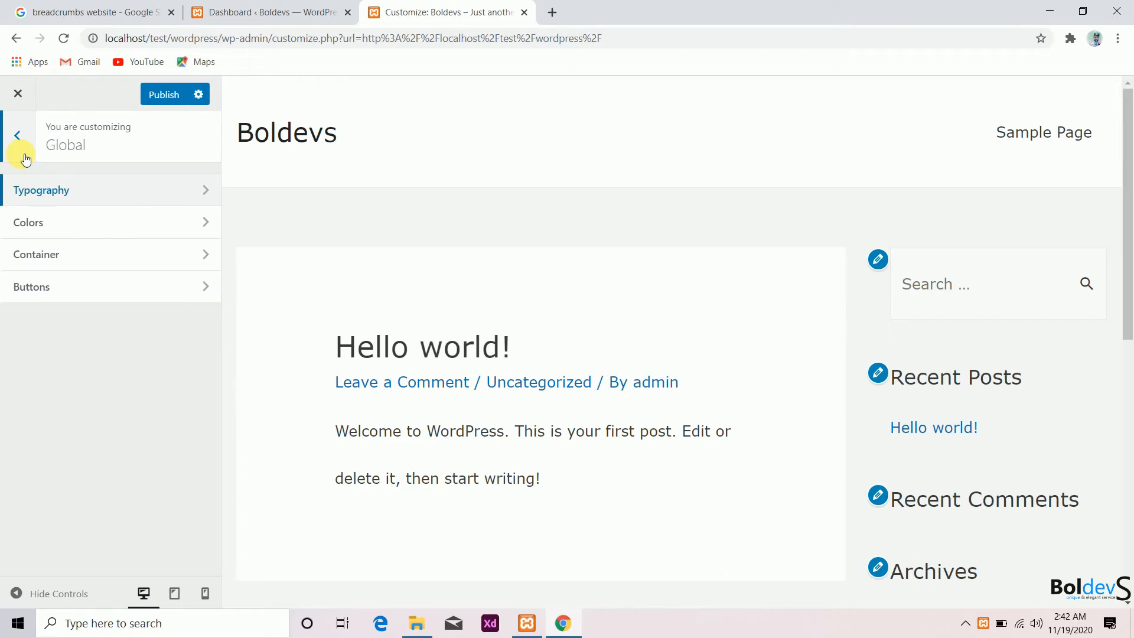
pyautogui.click(56, 222)
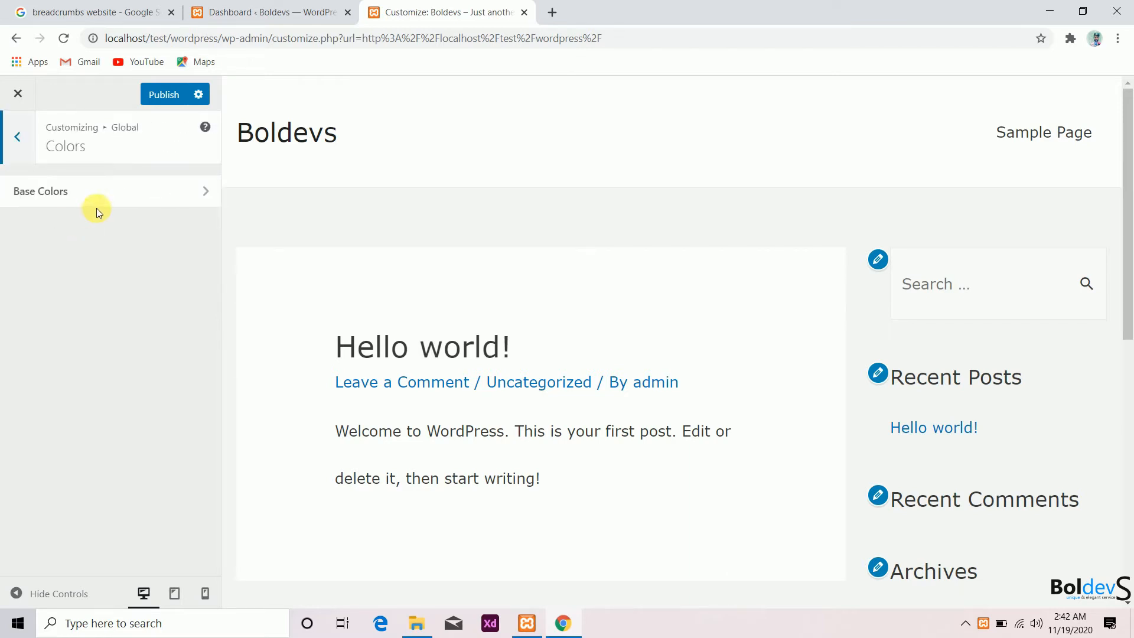
pyautogui.click(142, 190)
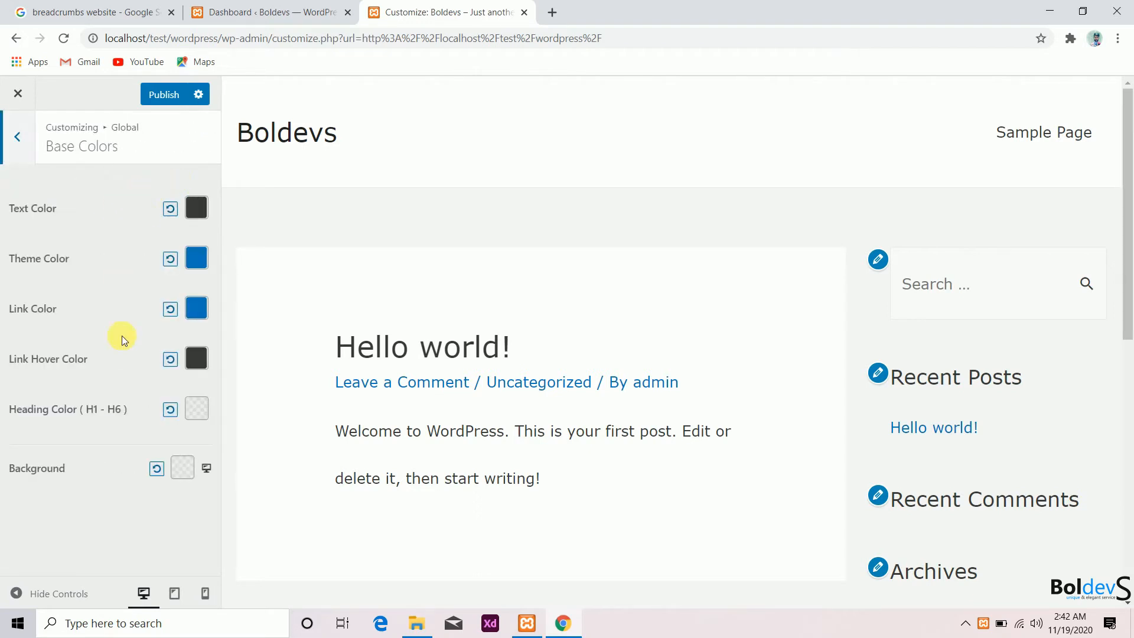
pyautogui.click(195, 217)
pyautogui.click(170, 253)
pyautogui.click(126, 199)
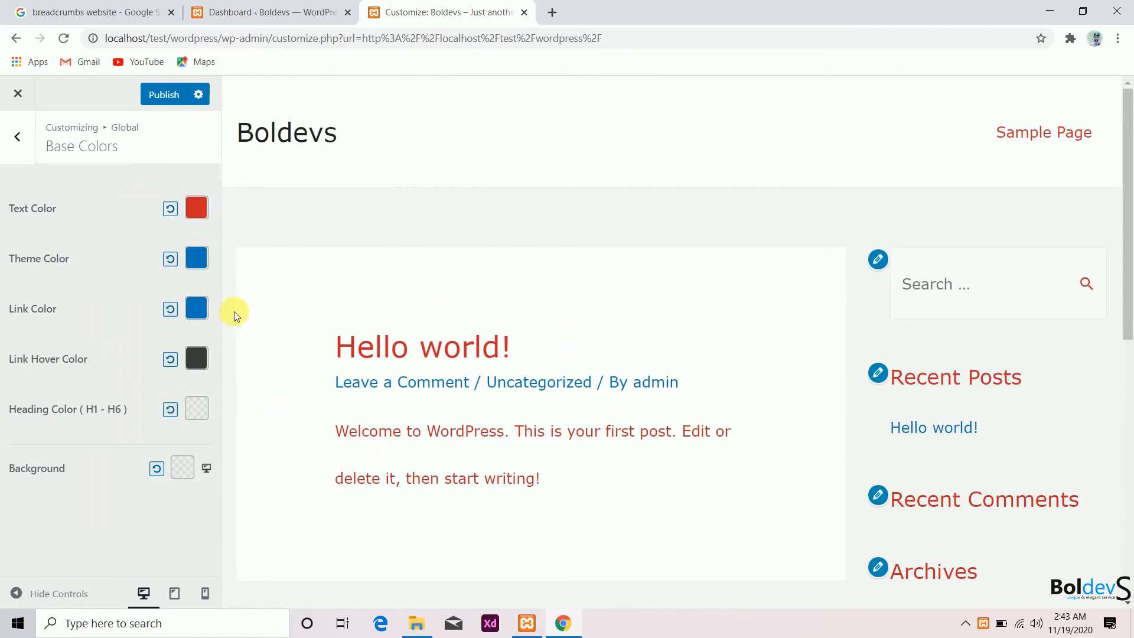
pyautogui.scroll(-8, 427, 301)
pyautogui.scroll(8, 426, 301)
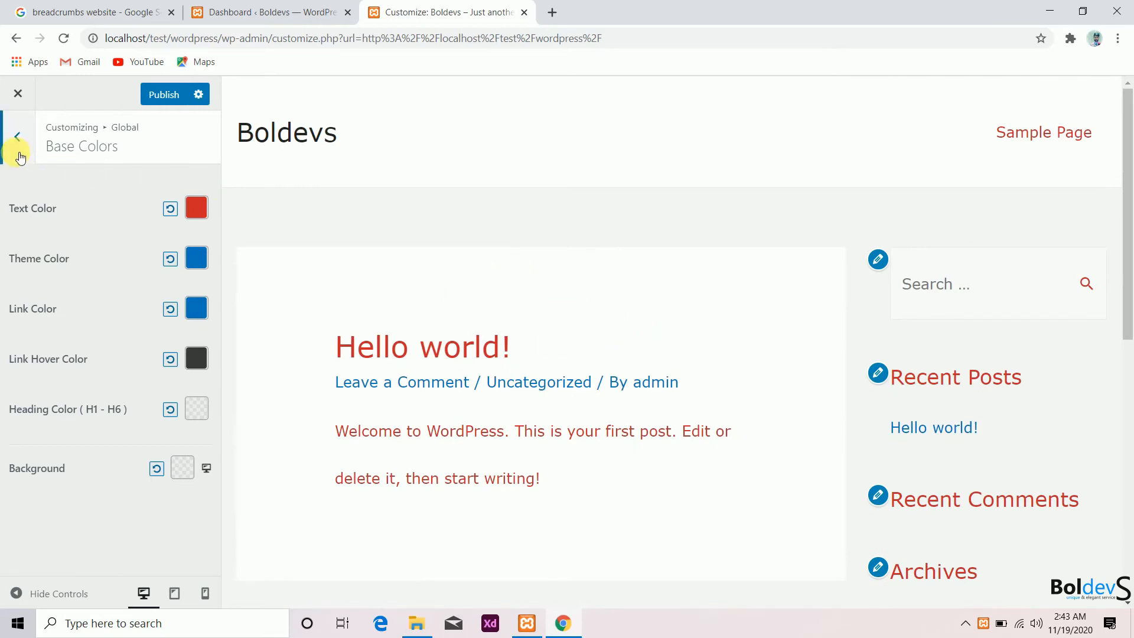
pyautogui.click(160, 94)
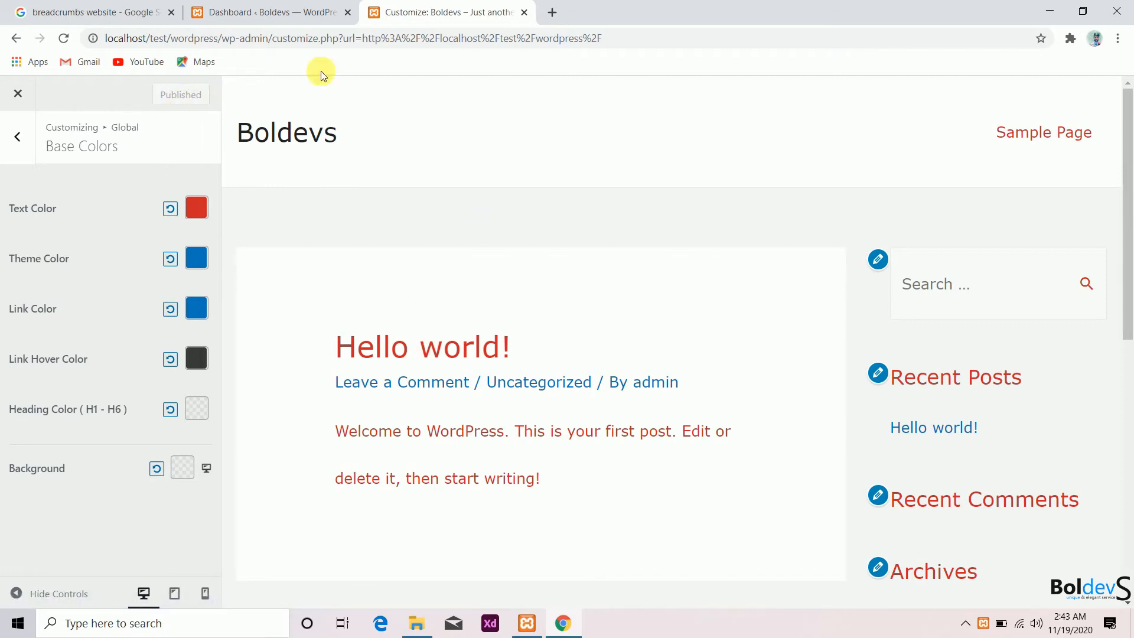
# Open the live site at localhost/test/wordpress/ in a new browser tab
pyautogui.click(551, 18)
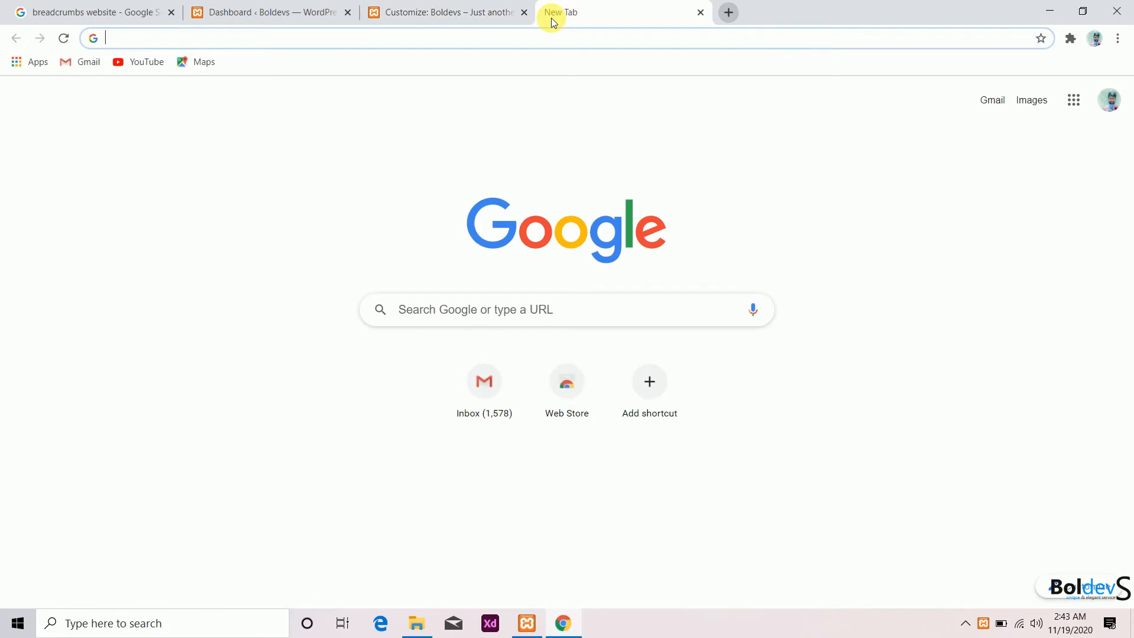
pyautogui.write('loc')
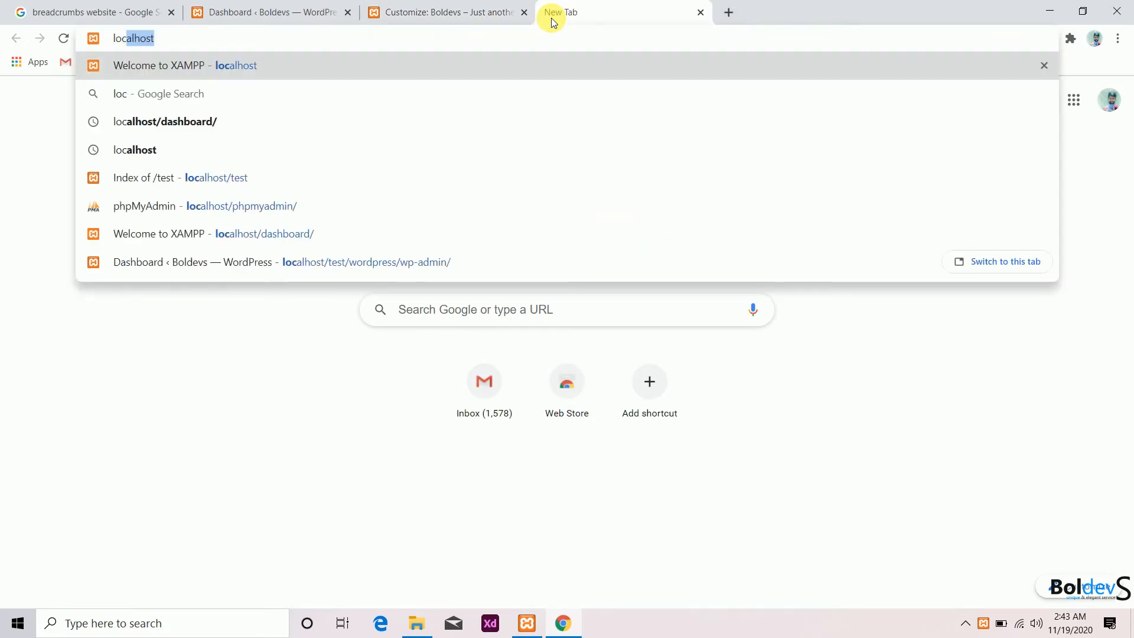
pyautogui.write('alhost/t')
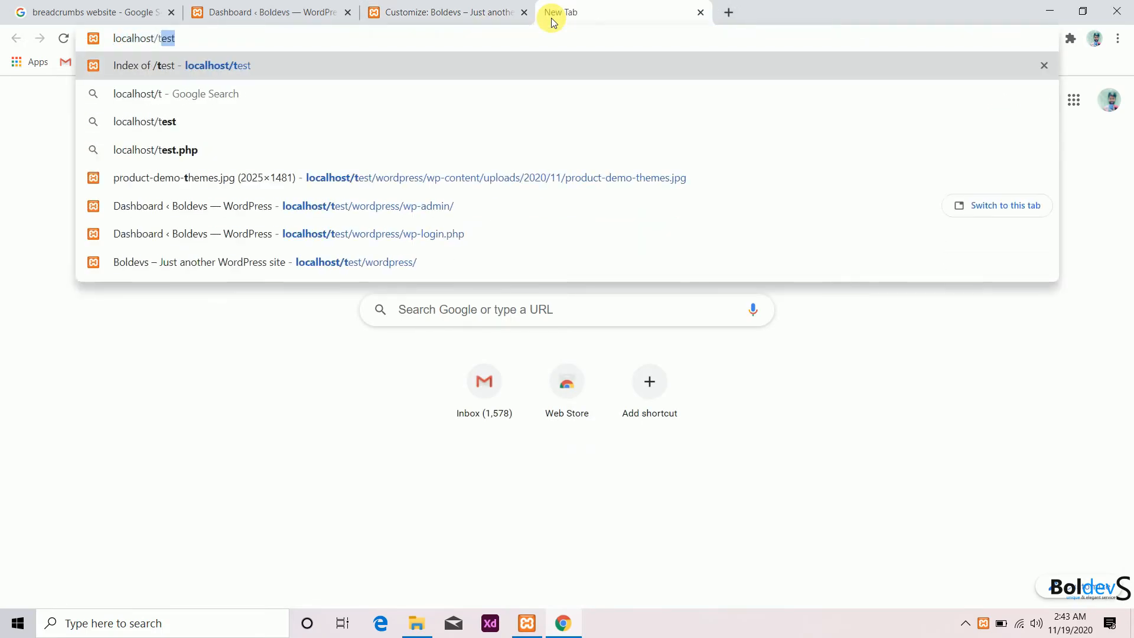
pyautogui.write('est/')
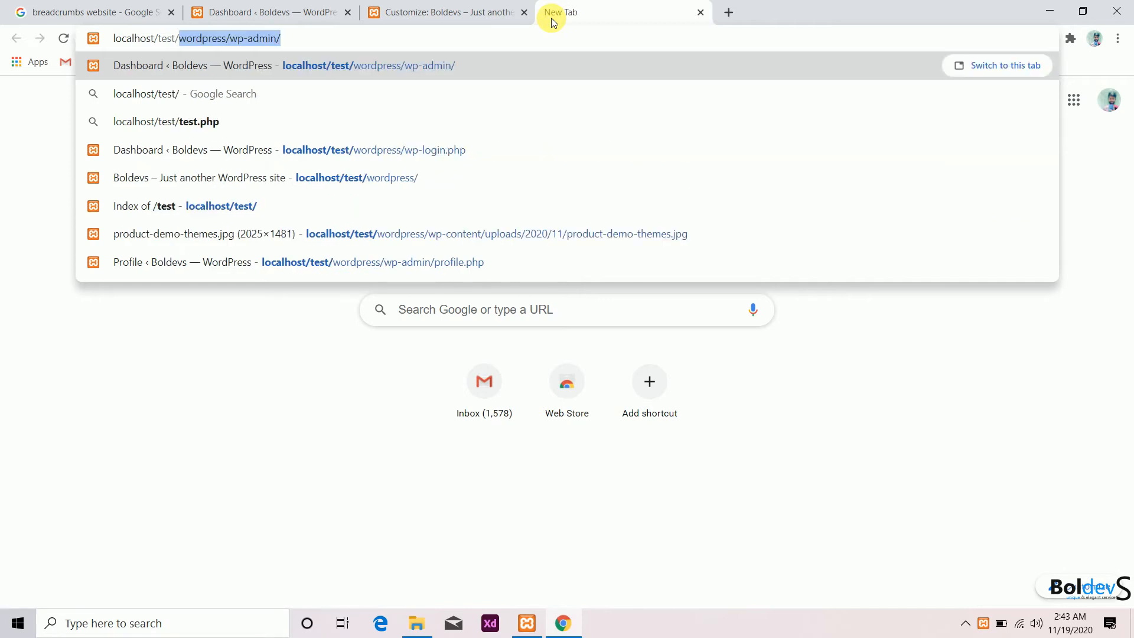
pyautogui.press('Right')
pyautogui.press('BackSpace')
pyautogui.press('BackSpace')
pyautogui.press('BackSpace')
pyautogui.press('BackSpace')
pyautogui.press('BackSpace')
pyautogui.press('BackSpace')
pyautogui.press('BackSpace')
pyautogui.press('BackSpace')
pyautogui.press('BackSpace')
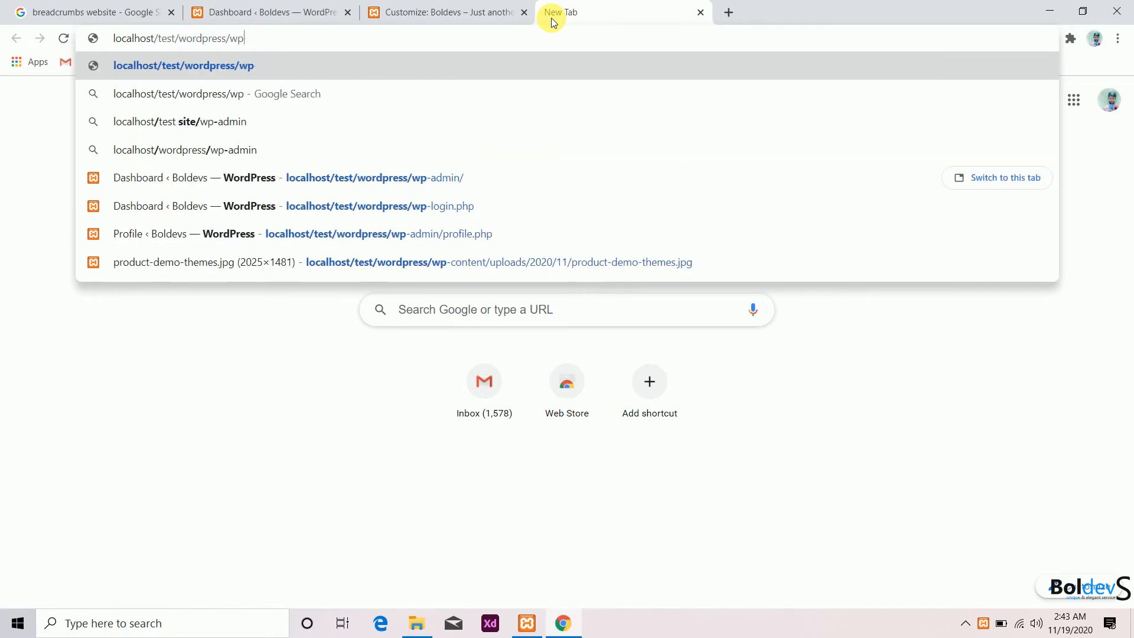
pyautogui.press('Return')
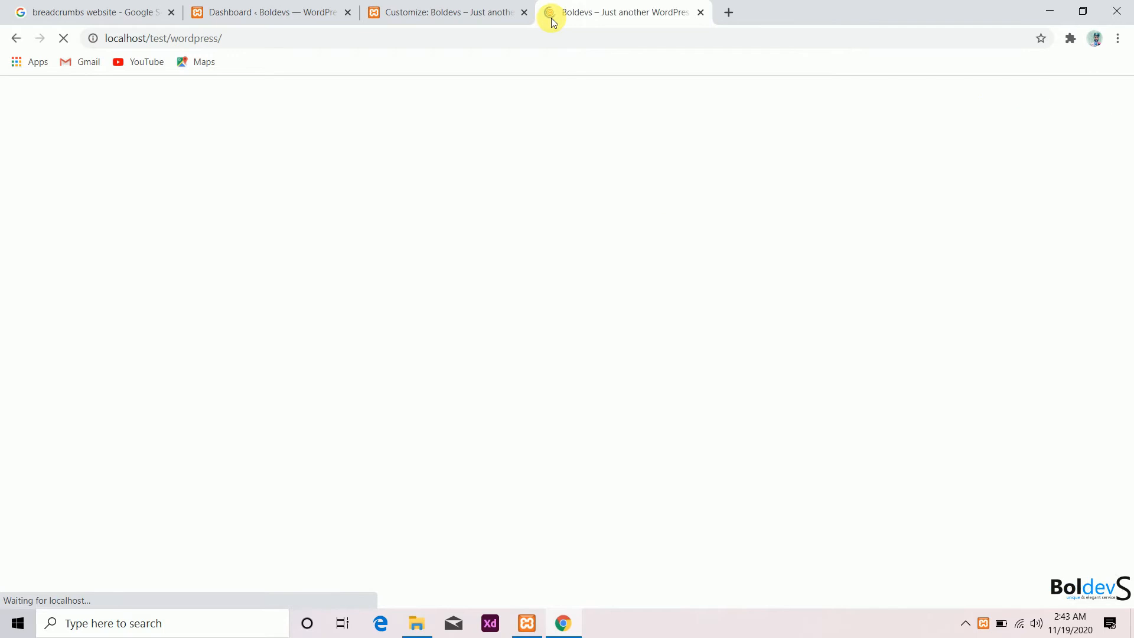
# Back in the customizer, examine the global container settings, including the options for layout and page layout
pyautogui.click(438, 15)
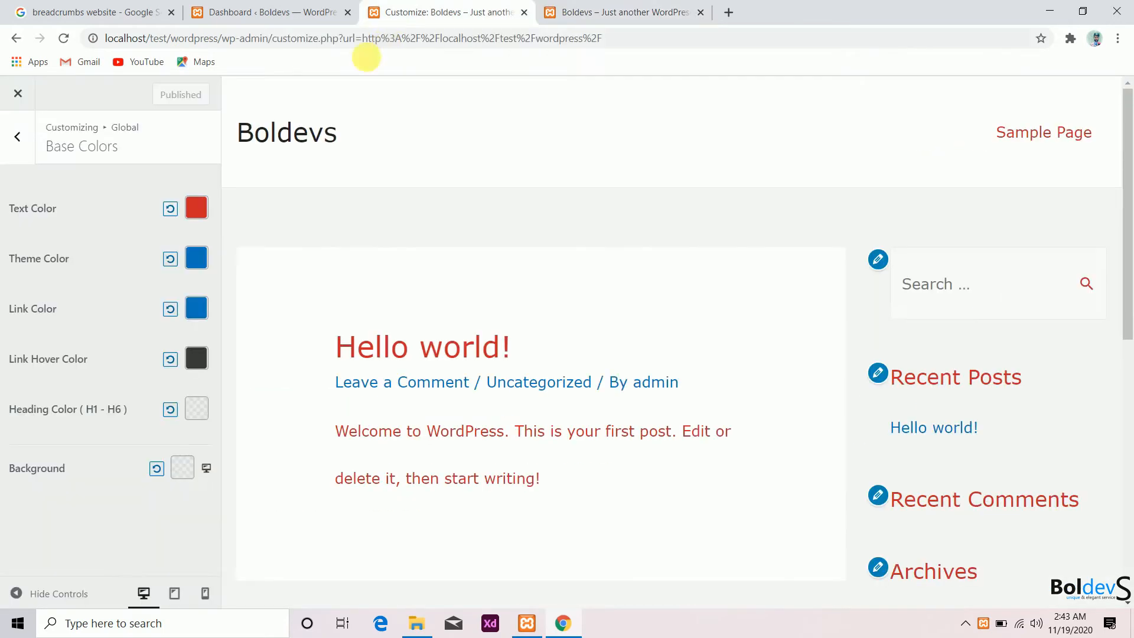
pyautogui.click(26, 151)
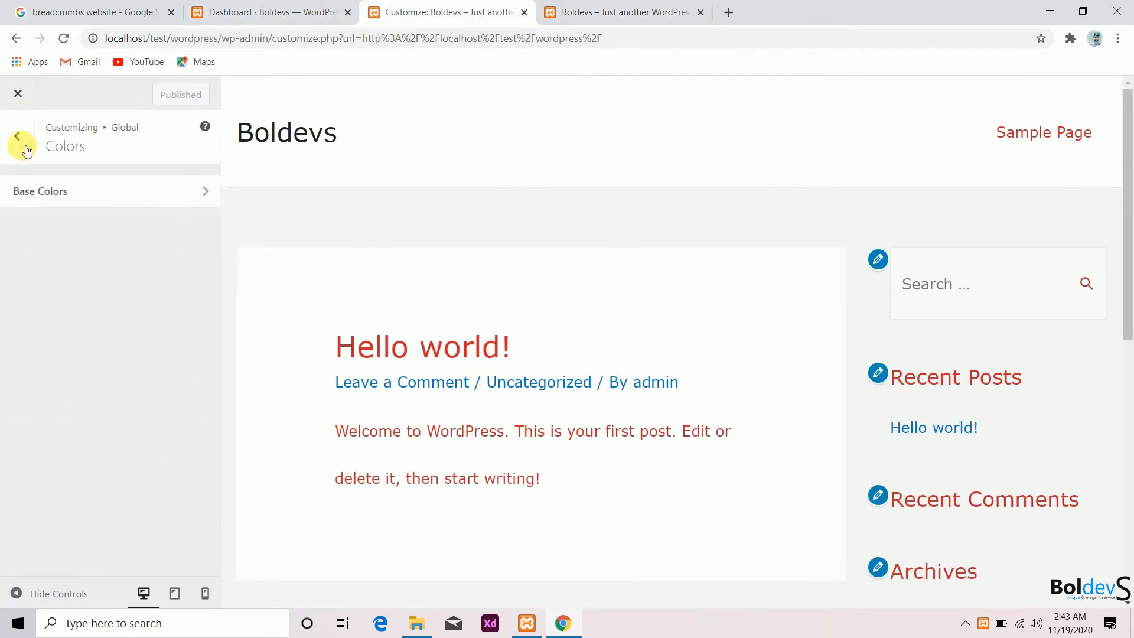
pyautogui.click(26, 150)
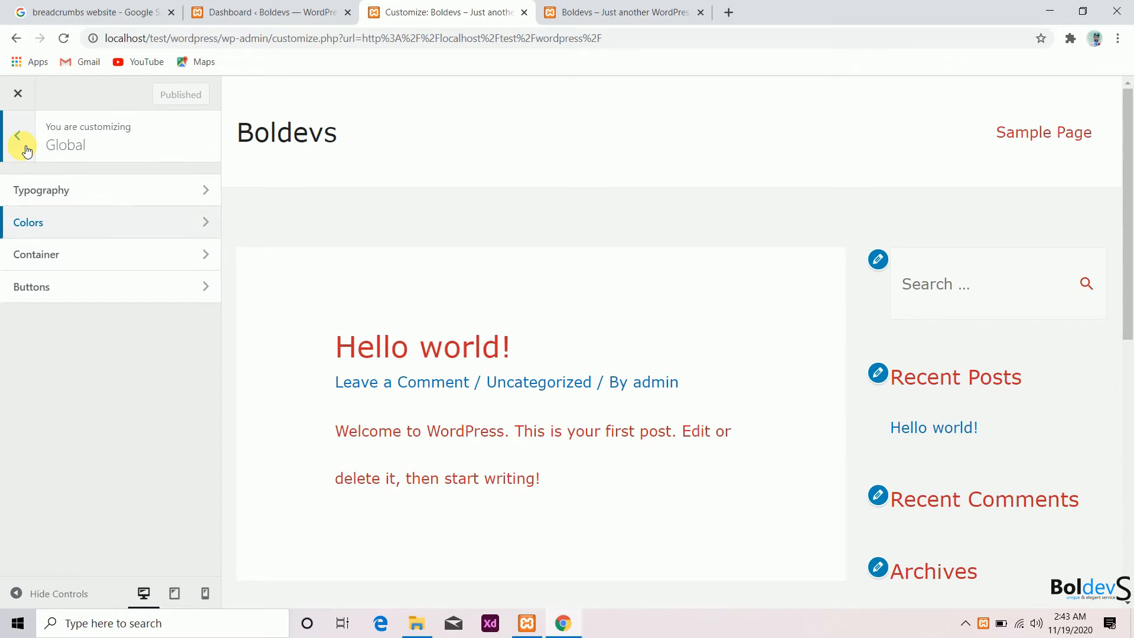
pyautogui.click(86, 258)
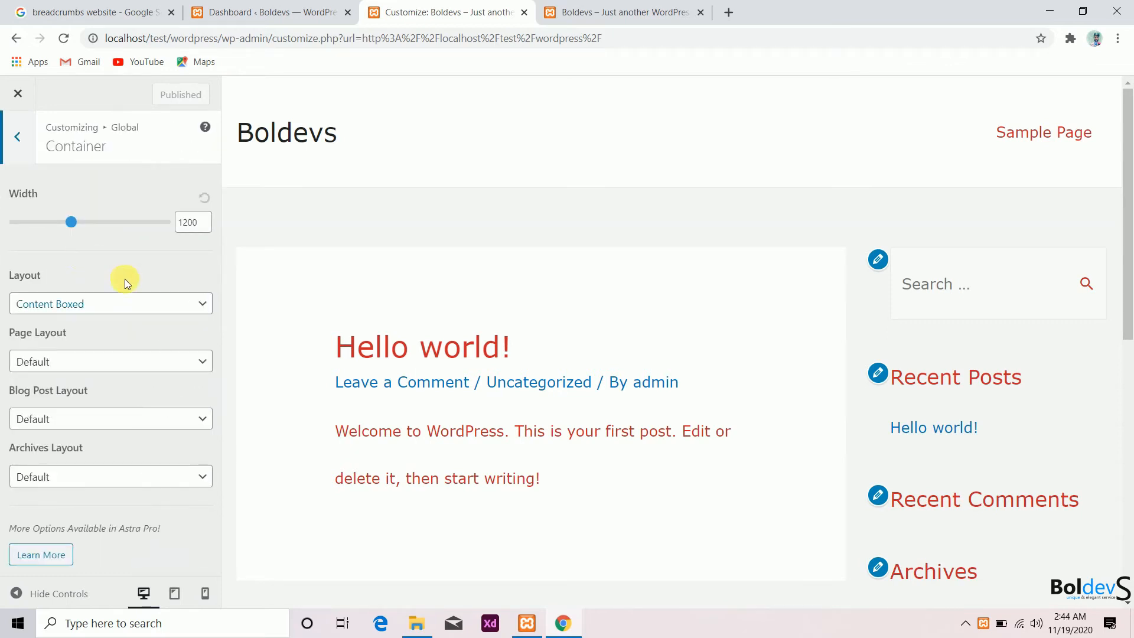
pyautogui.click(74, 355)
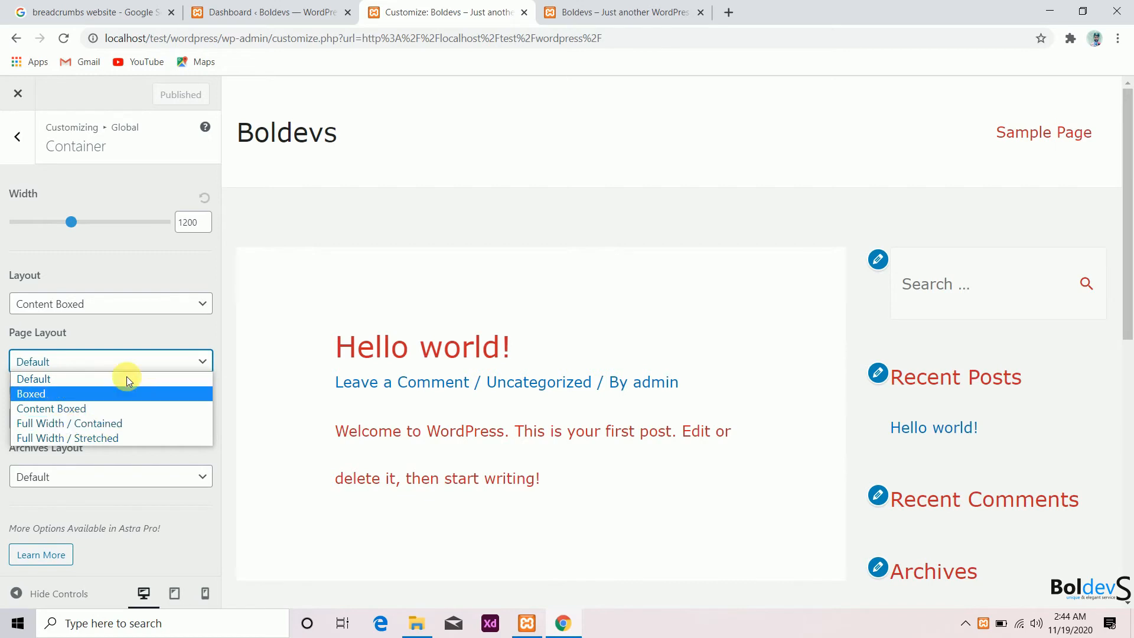
pyautogui.click(114, 276)
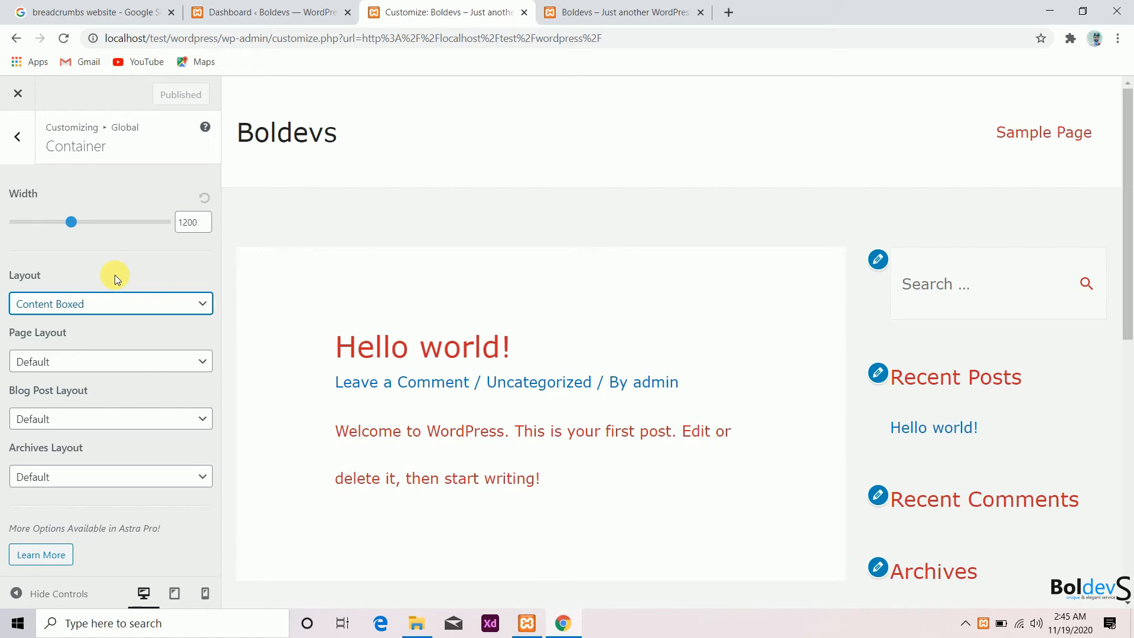
# In the global button settings, pick a color for the normal-state button text and check the page preview
pyautogui.click(30, 159)
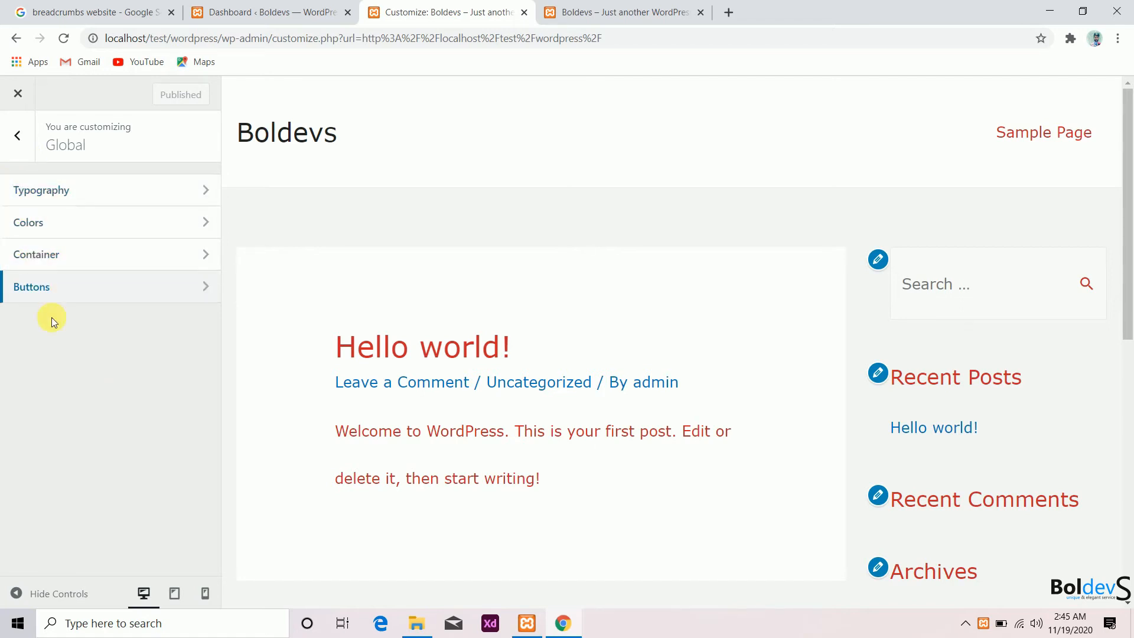
pyautogui.click(68, 289)
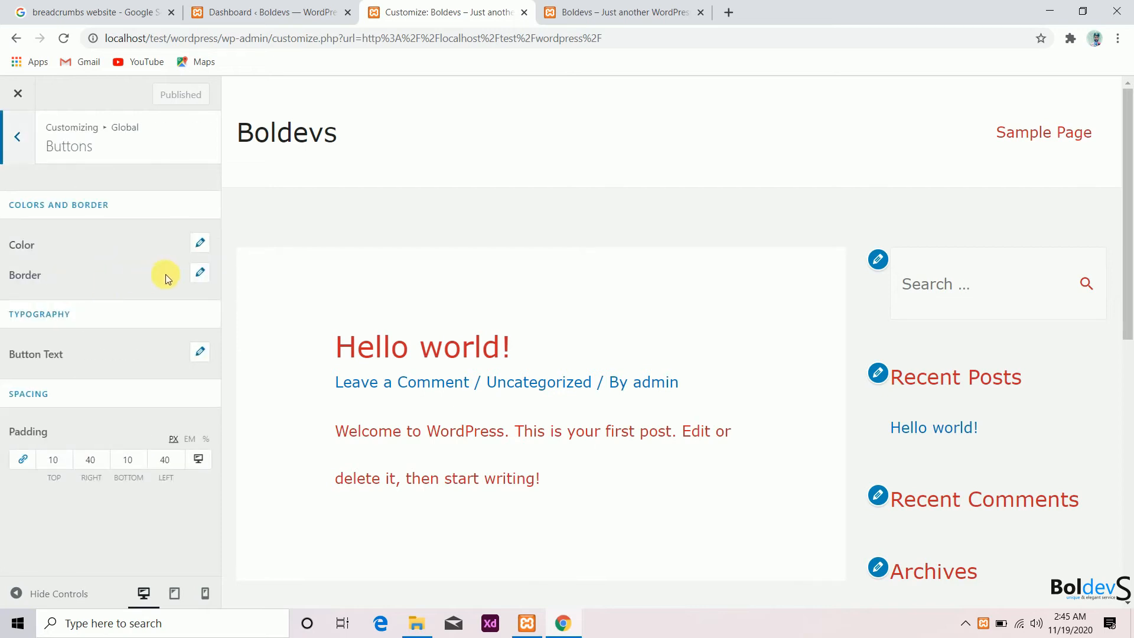
pyautogui.click(201, 245)
pyautogui.click(186, 325)
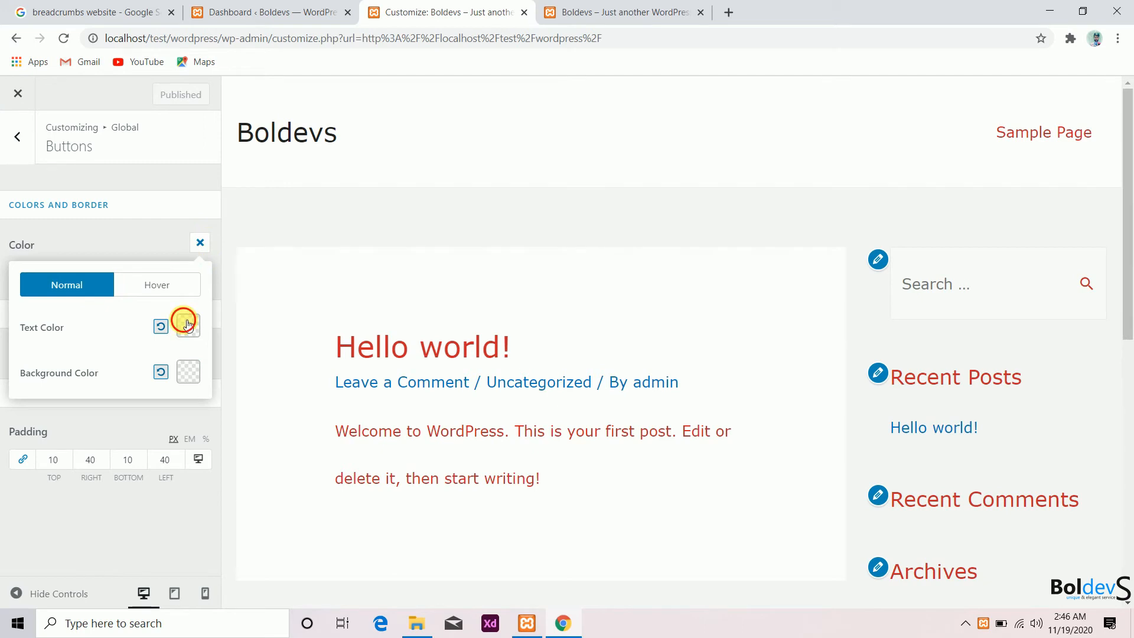
pyautogui.click(129, 397)
pyautogui.click(133, 243)
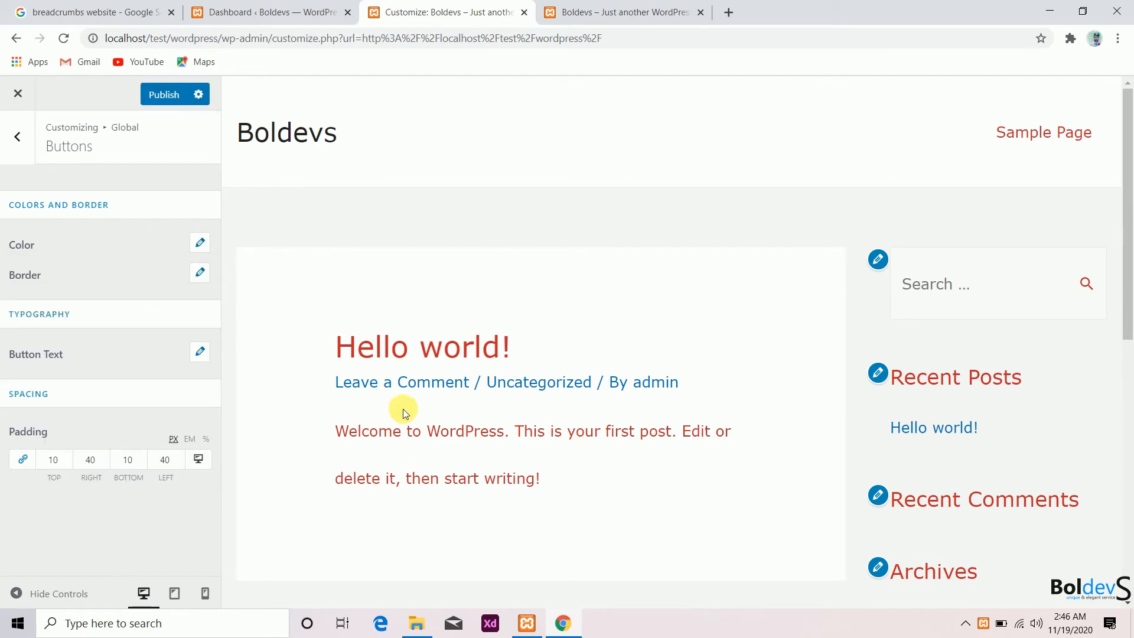
pyautogui.scroll(-15, 402, 409)
pyautogui.scroll(15, 403, 408)
# Examine the header's site identity settings, covering the logo, logo width, site icon, site title and tagline
pyautogui.click(21, 152)
pyautogui.click(21, 153)
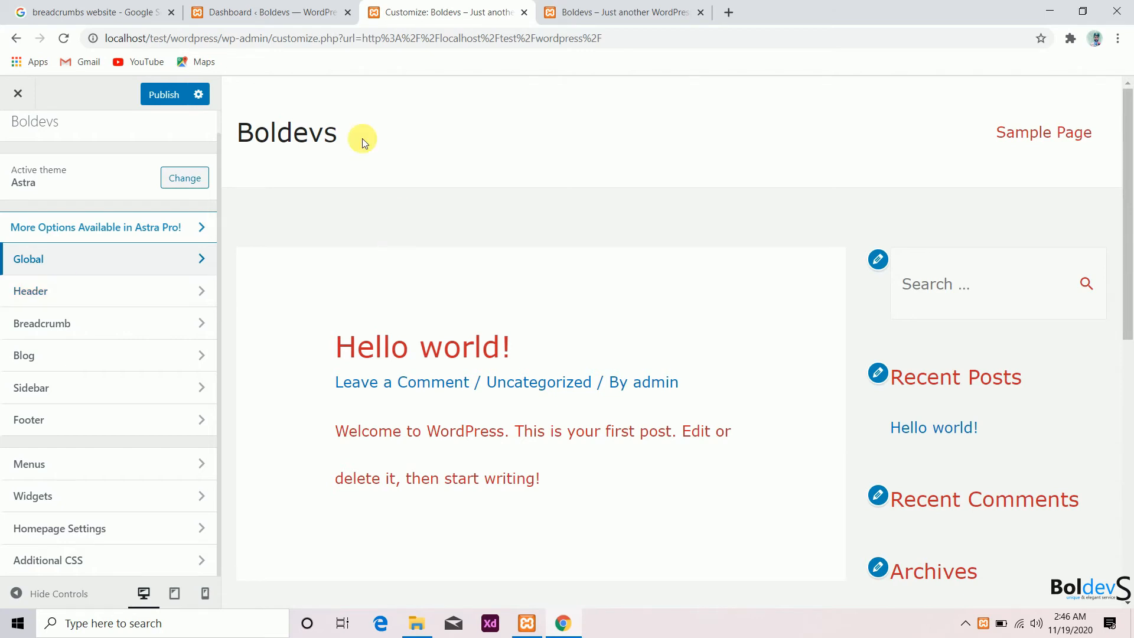
pyautogui.scroll(-3, 466, 168)
pyautogui.scroll(3, 465, 168)
pyautogui.click(171, 293)
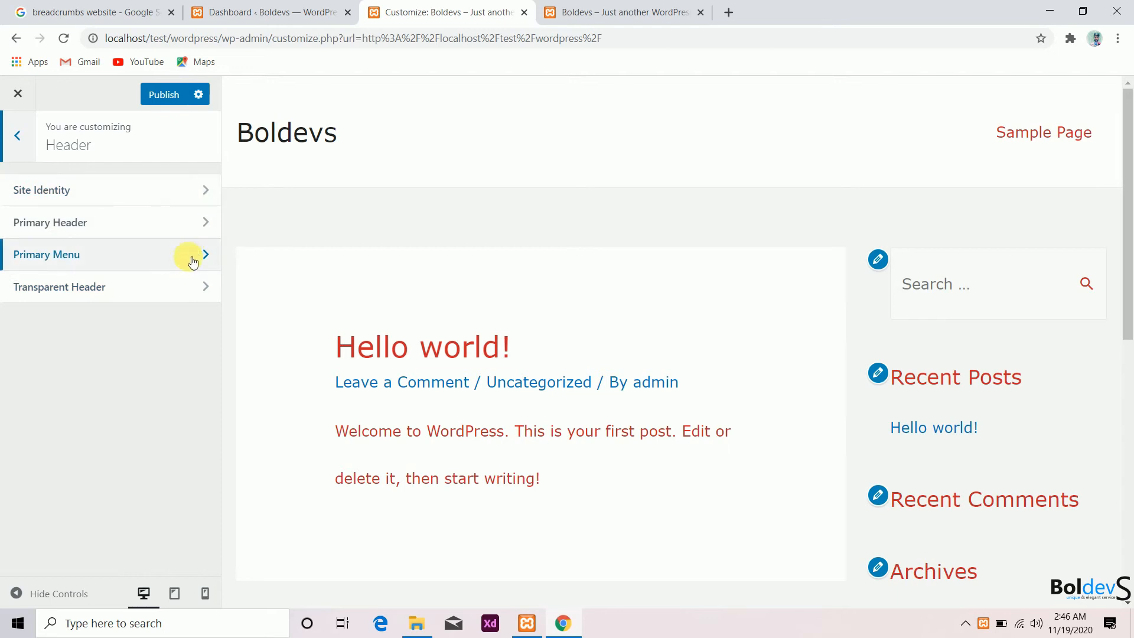
pyautogui.click(205, 195)
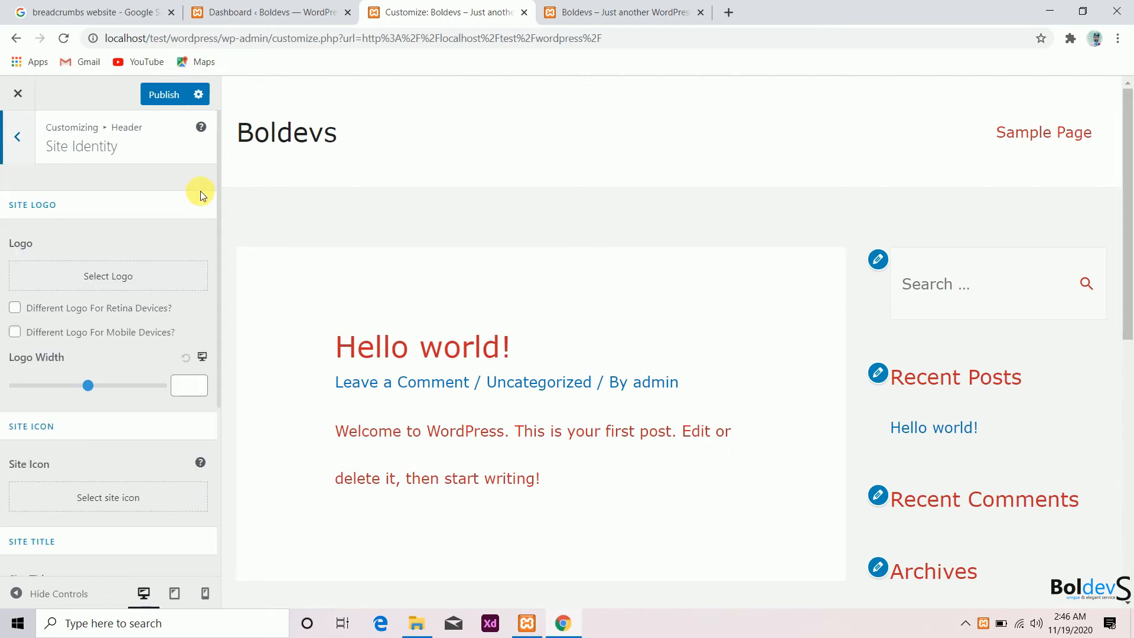
pyautogui.scroll(-1, 101, 353)
pyautogui.scroll(1, 102, 352)
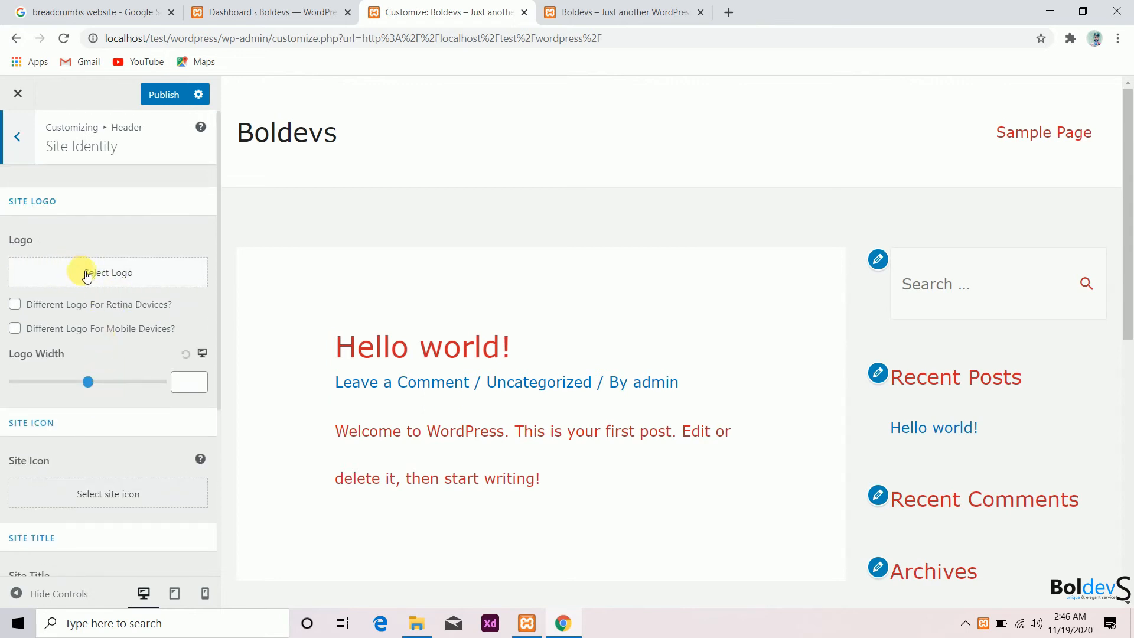
pyautogui.scroll(-1, 133, 387)
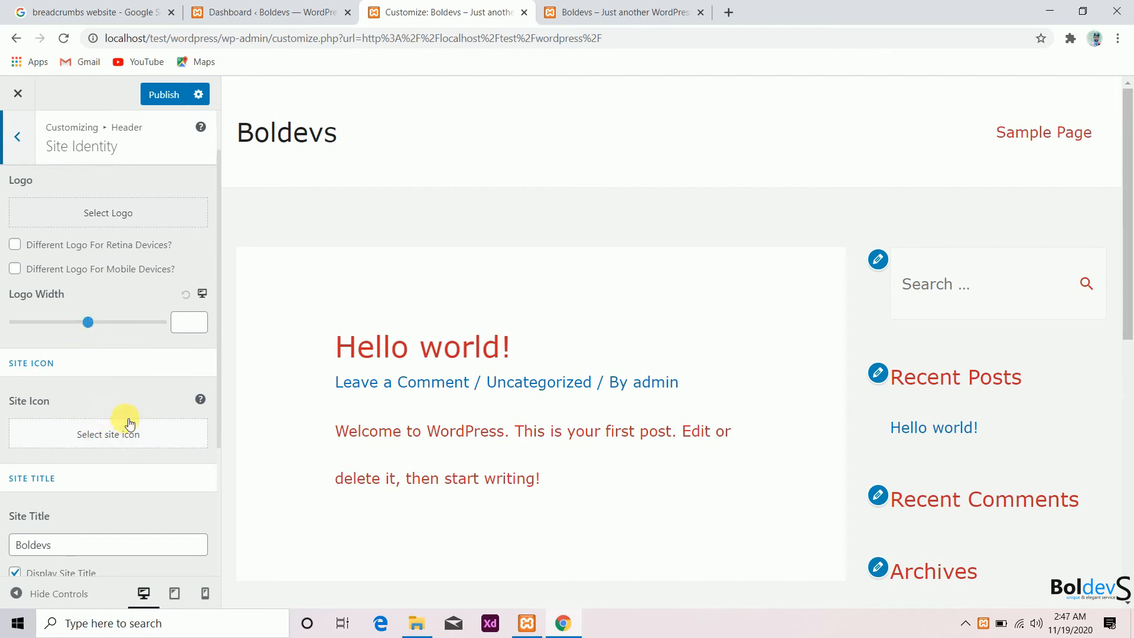
pyautogui.click(134, 551)
pyautogui.scroll(-3, 136, 553)
pyautogui.scroll(5, 147, 448)
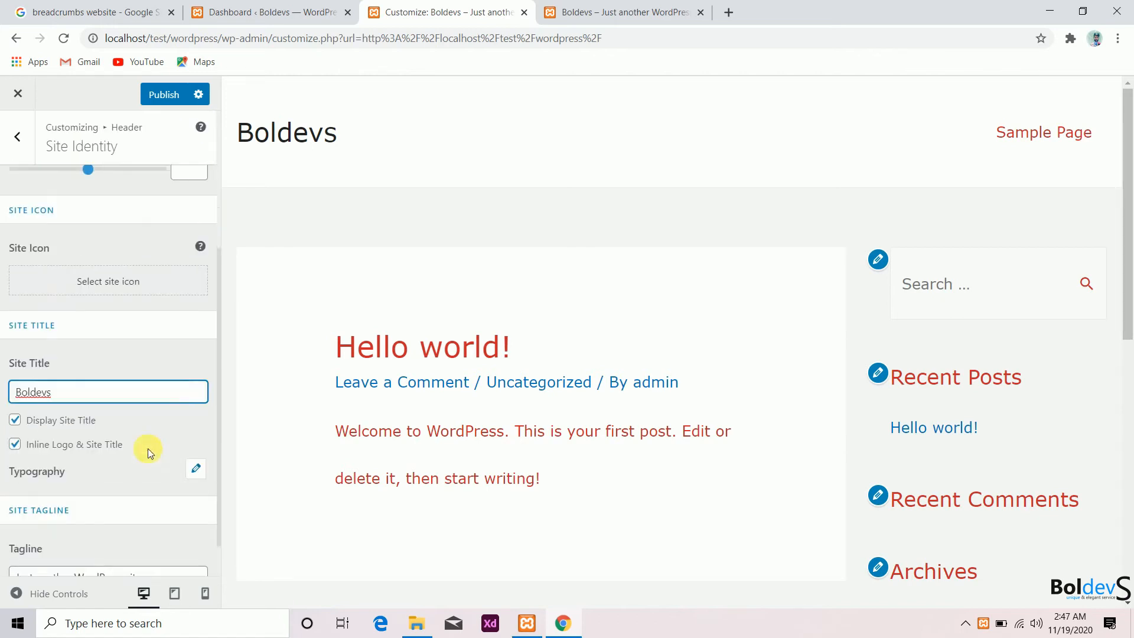
pyautogui.click(12, 140)
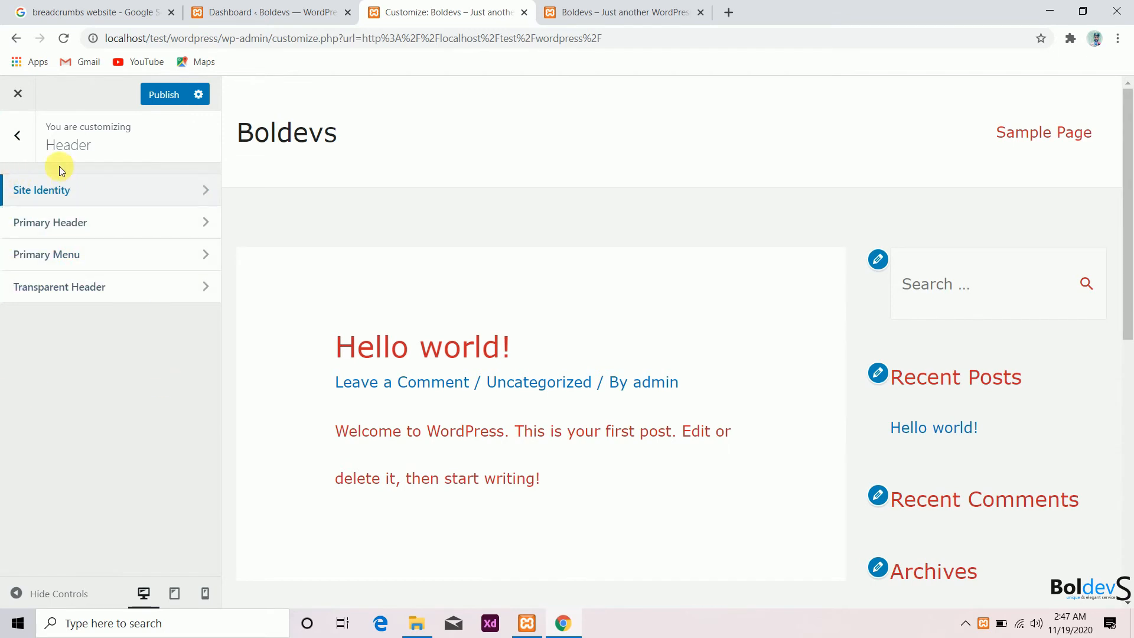
# Review the breadcrumb position options in the customizer and the example breadcrumbs in the Google image results
pyautogui.click(24, 148)
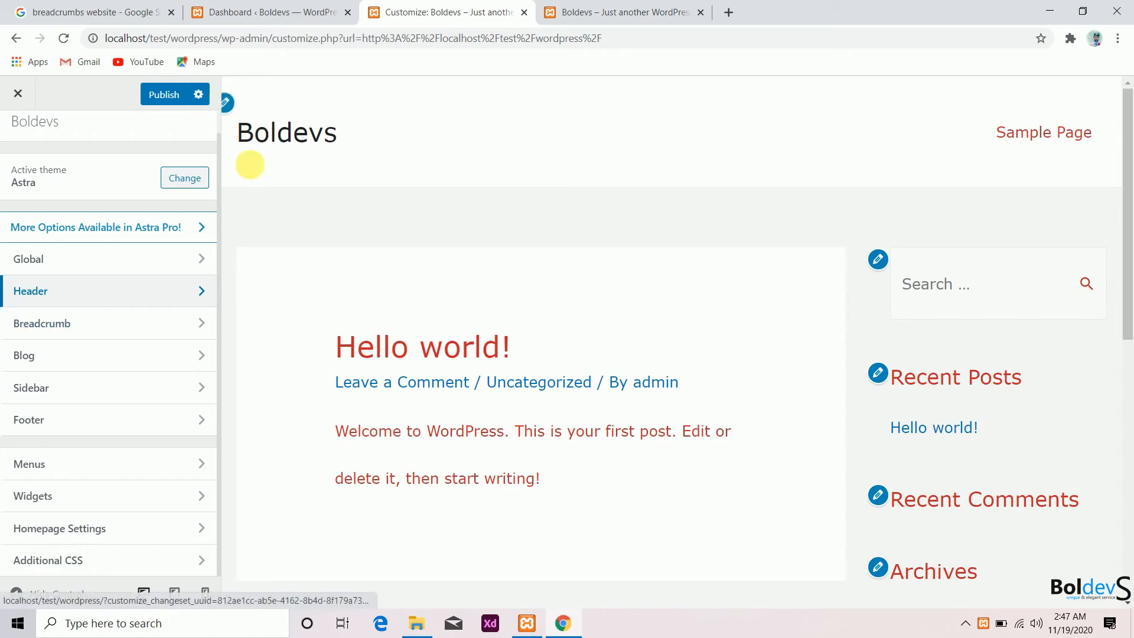
pyautogui.click(189, 332)
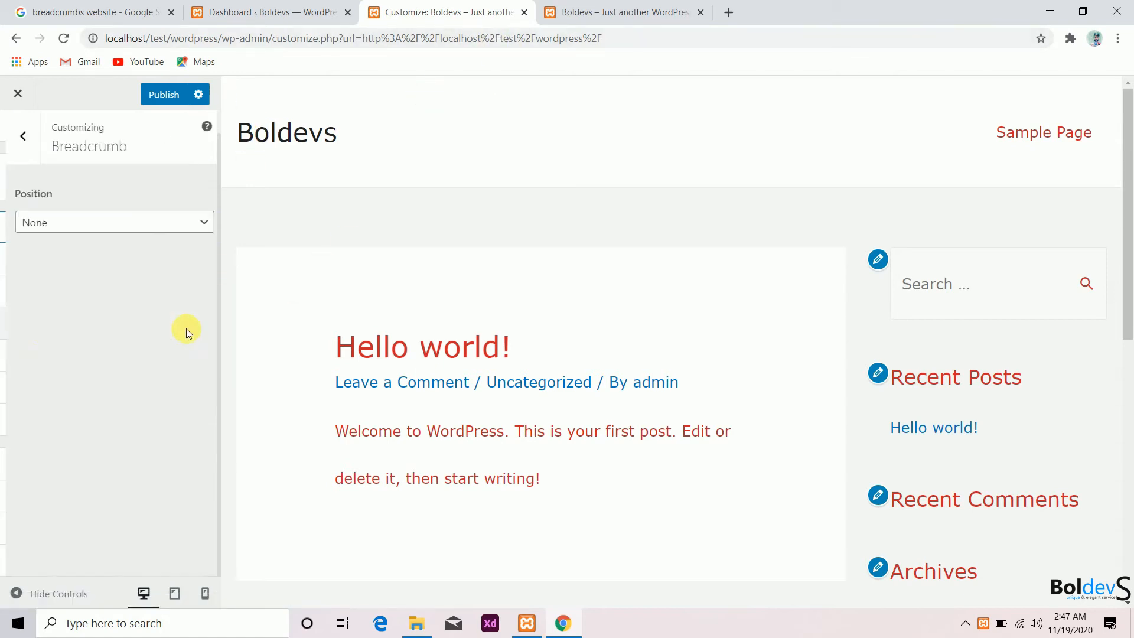
pyautogui.click(155, 221)
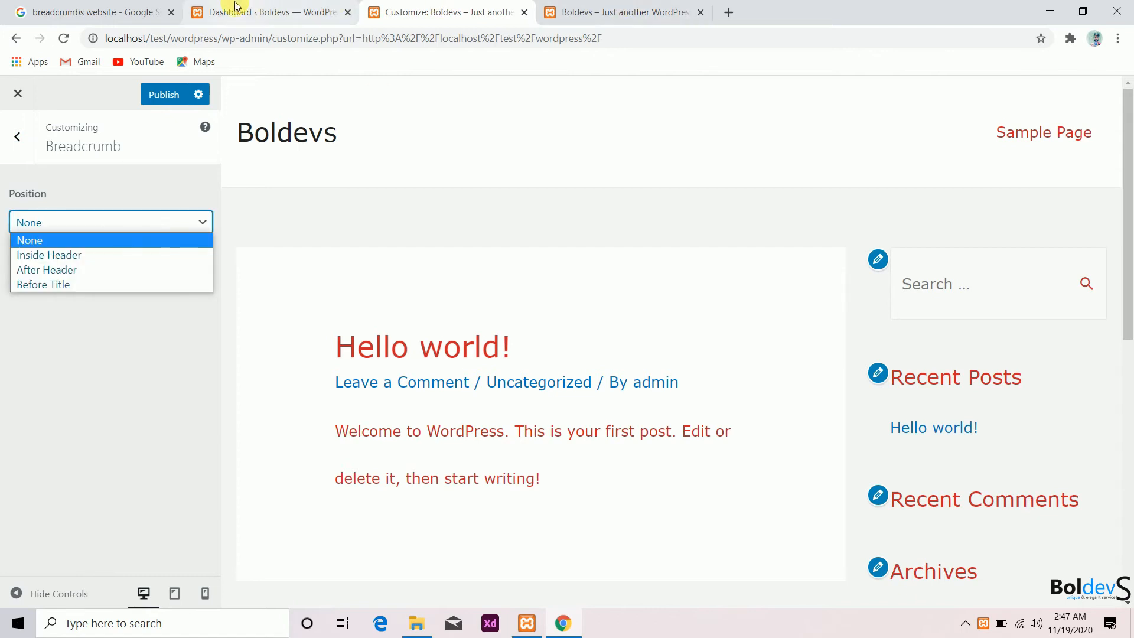
pyautogui.click(88, 12)
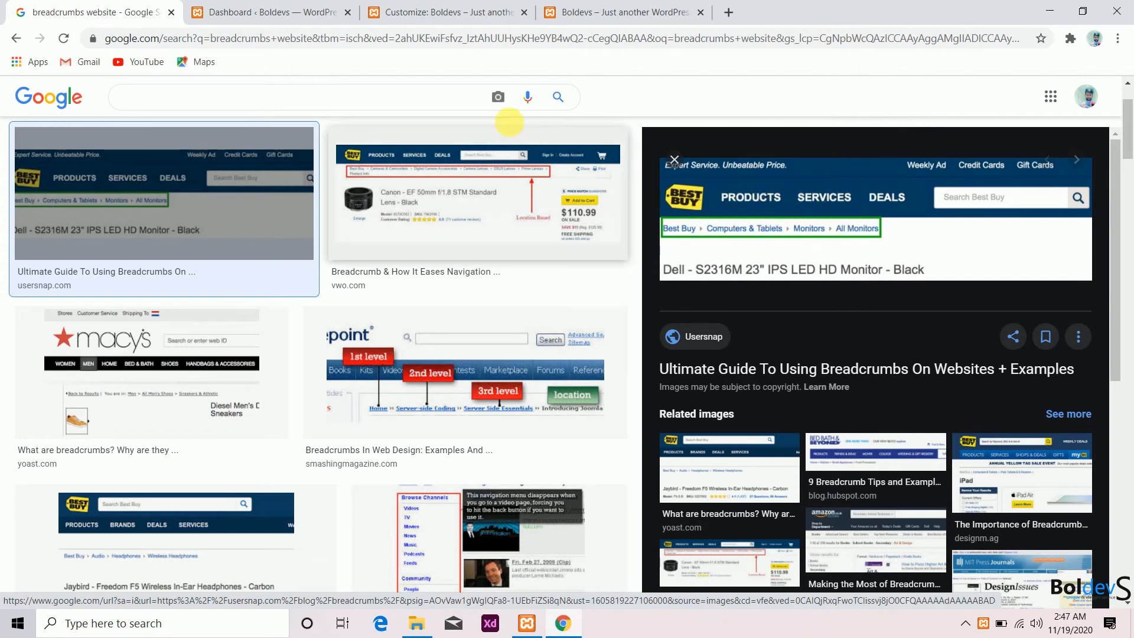
pyautogui.click(227, 8)
pyautogui.click(389, 6)
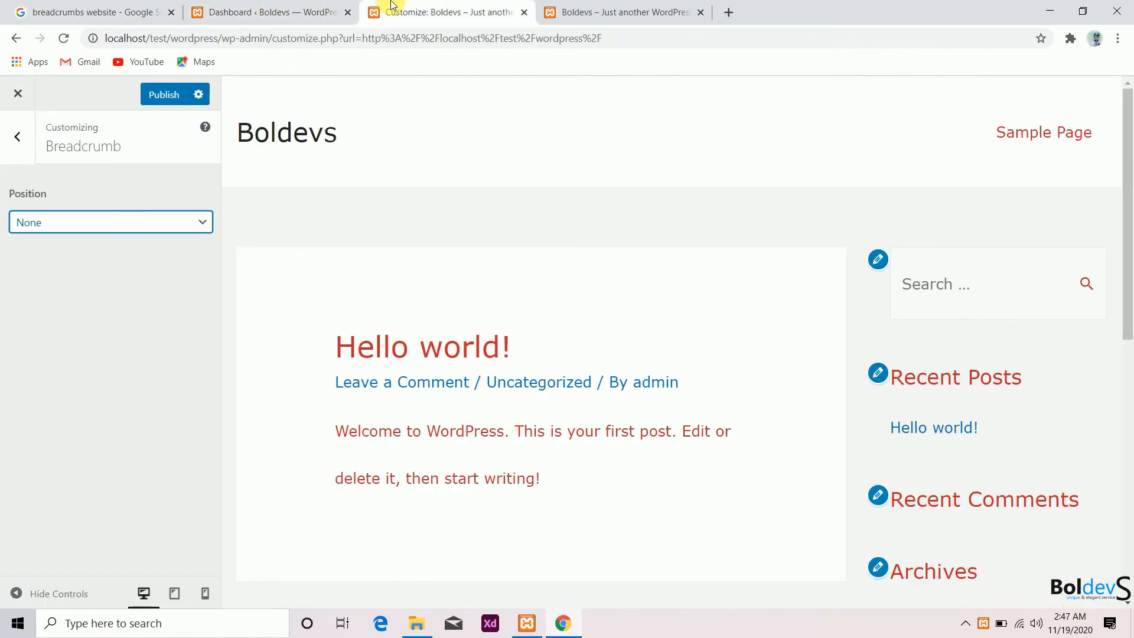
# Check the breadcrumb position choices once more and examine the Blog / Archive settings for content width, post structure and meta
pyautogui.click(187, 210)
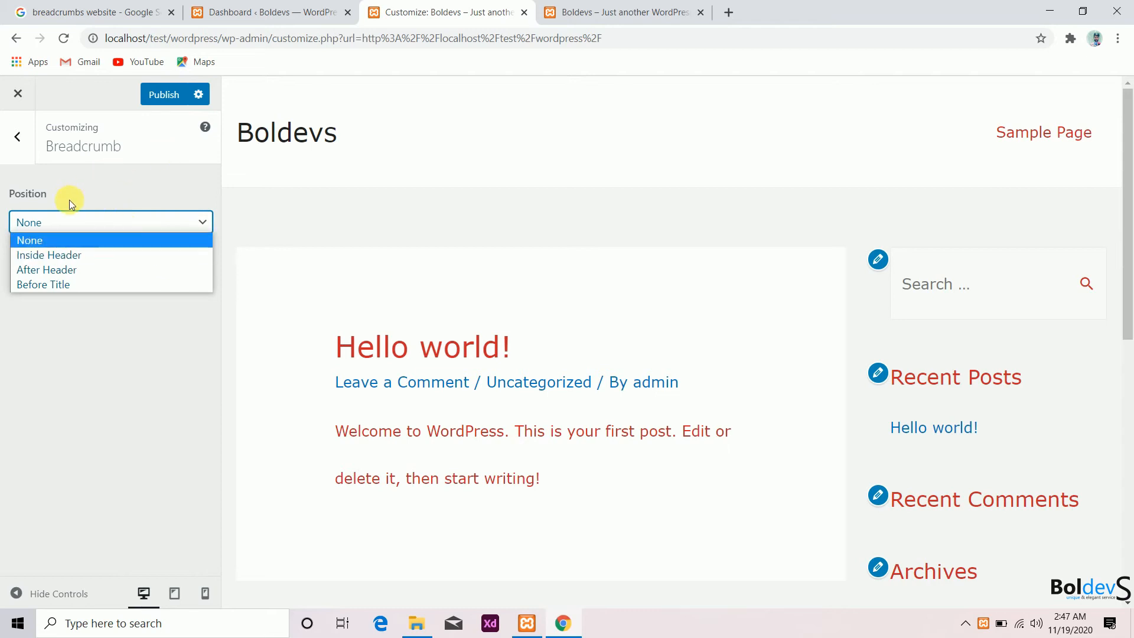
pyautogui.click(18, 139)
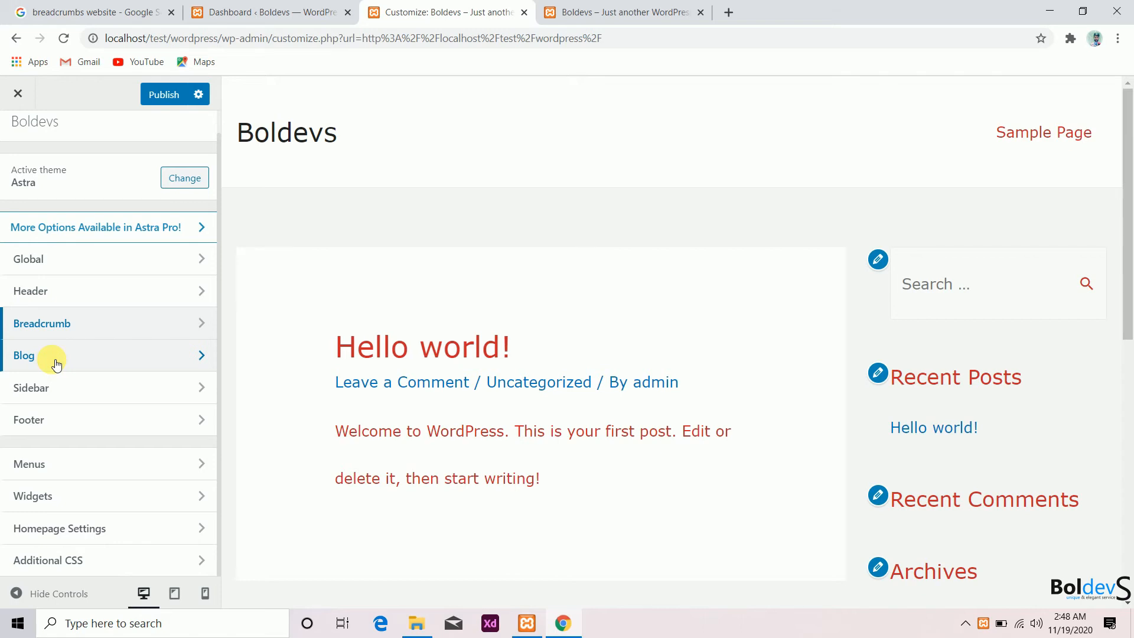
pyautogui.click(56, 361)
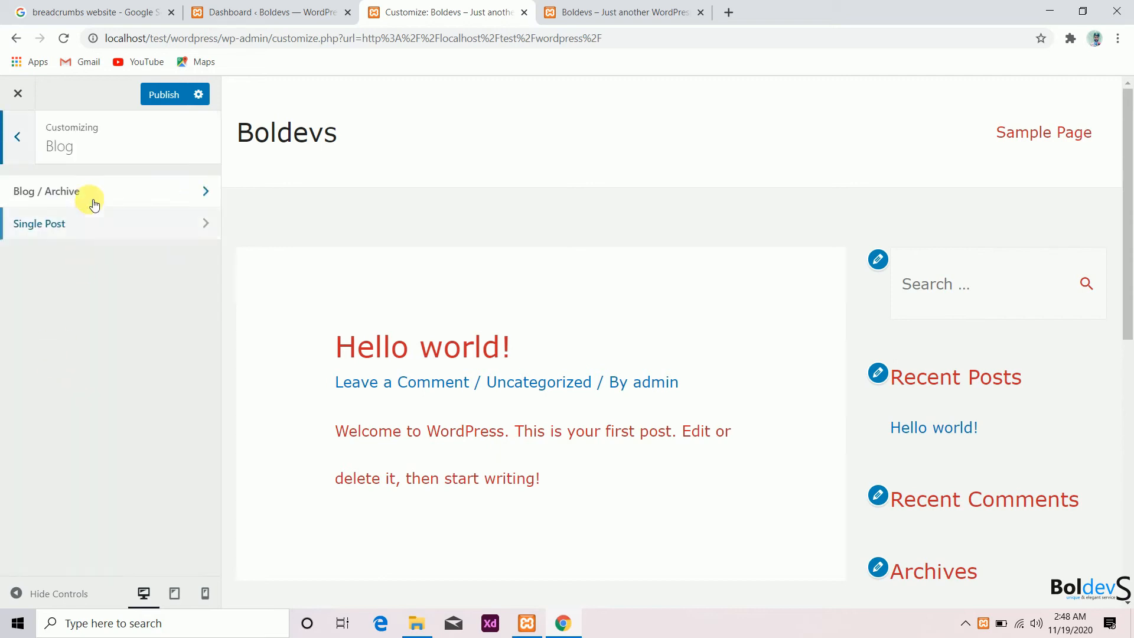
pyautogui.click(89, 195)
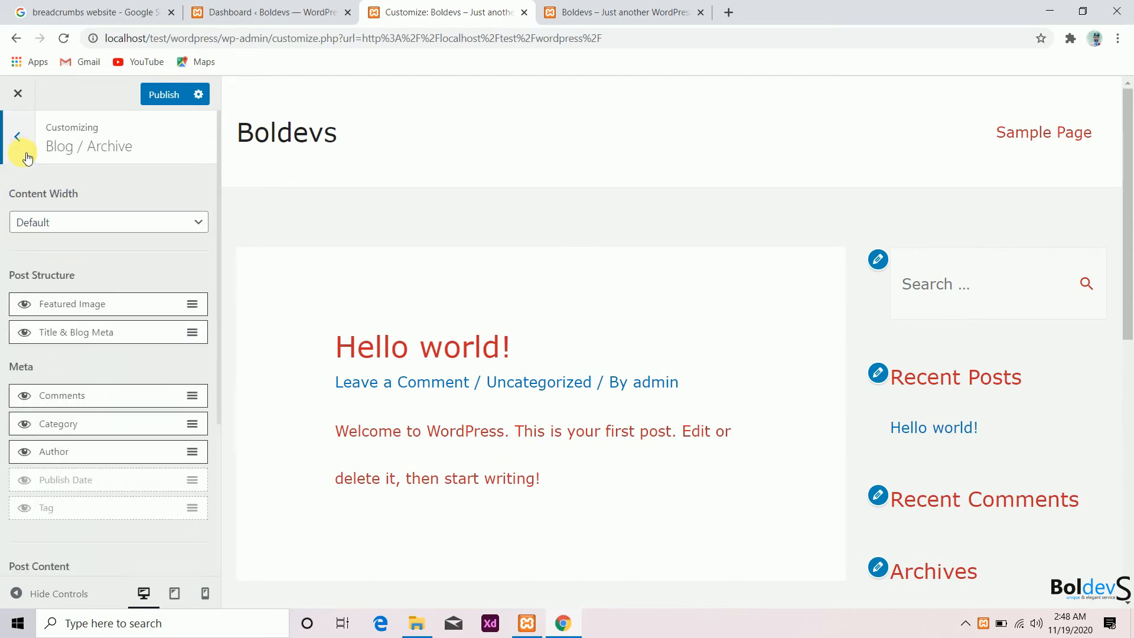
# Examine the blog's Single Post settings, covering content width, structure, meta and typography, and return to the main customizer sections
pyautogui.click(19, 151)
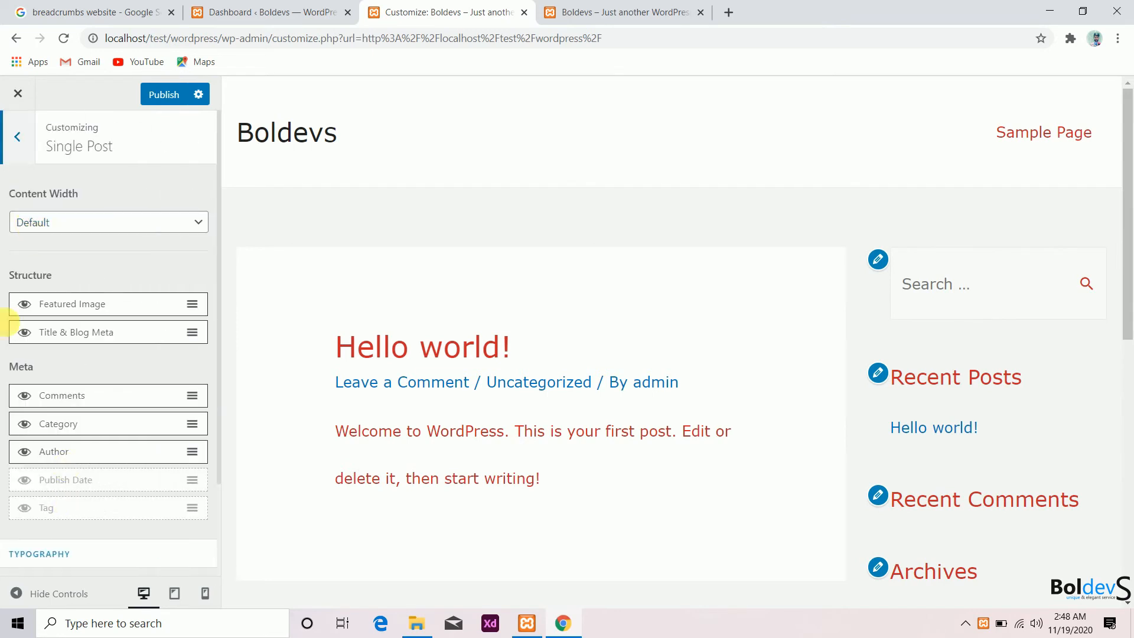
pyautogui.scroll(-2, 91, 390)
pyautogui.scroll(1, 97, 405)
pyautogui.scroll(1, 97, 405)
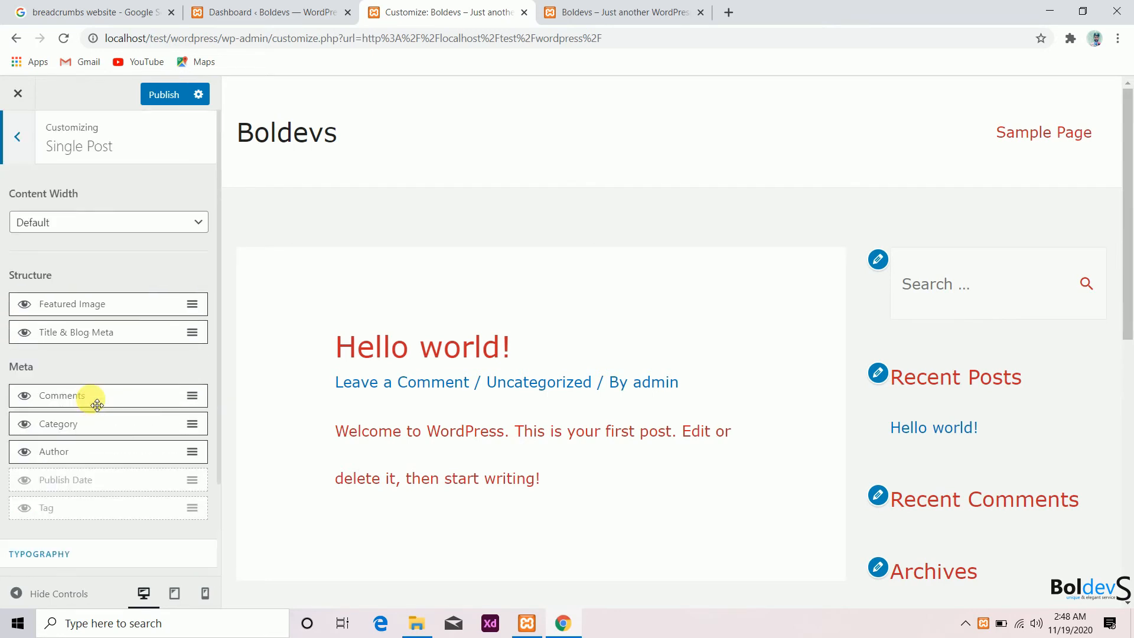
pyautogui.scroll(-1, 33, 275)
pyautogui.scroll(1, 24, 177)
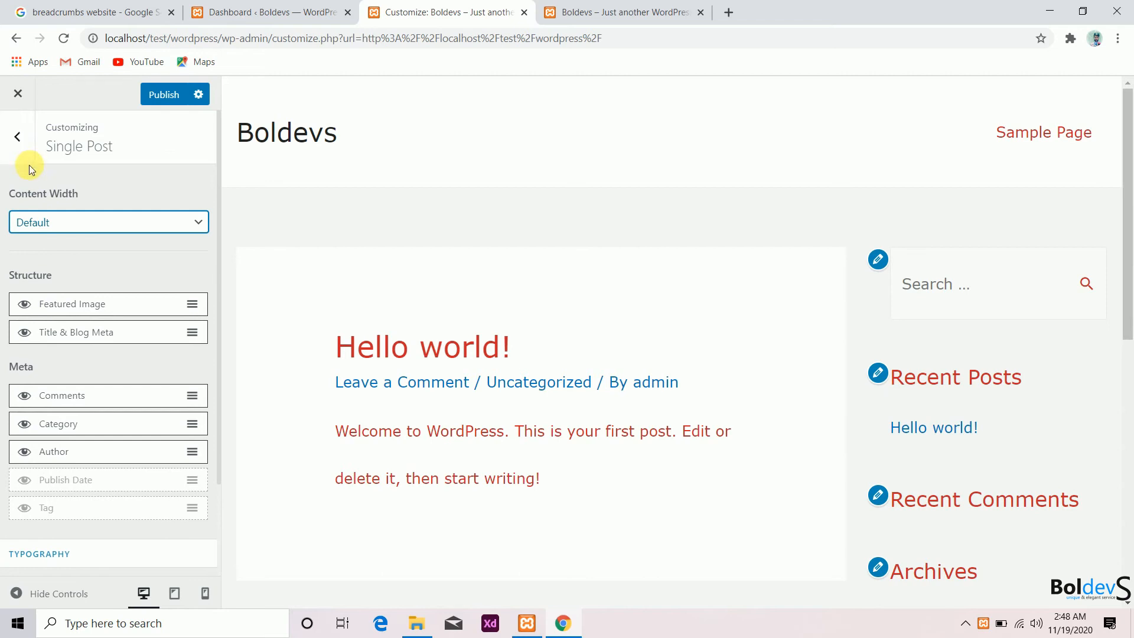
pyautogui.click(29, 166)
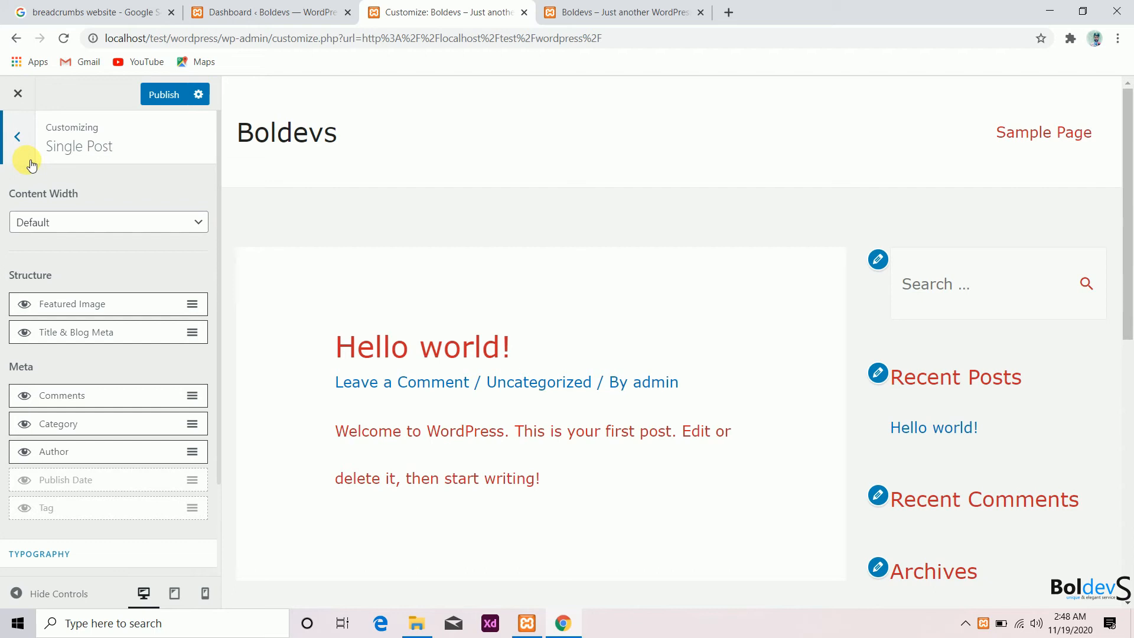
pyautogui.click(23, 155)
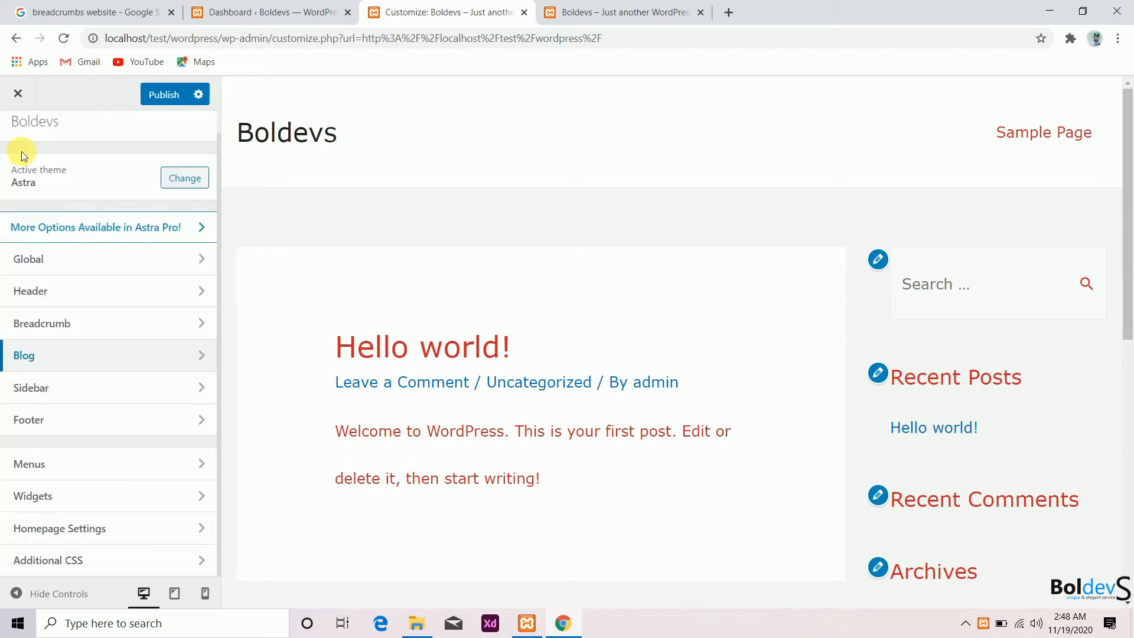
# Review the sidebar layout and width settings and look through the sidebar widgets in the page preview
pyautogui.click(75, 388)
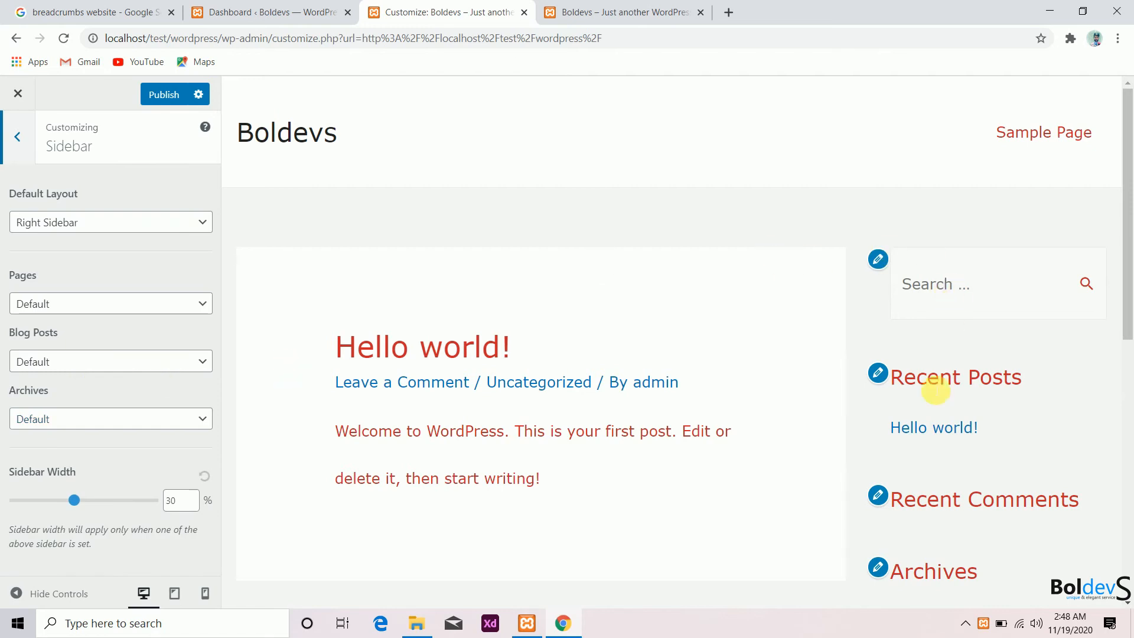
pyautogui.scroll(-4, 915, 407)
pyautogui.scroll(-4, 908, 428)
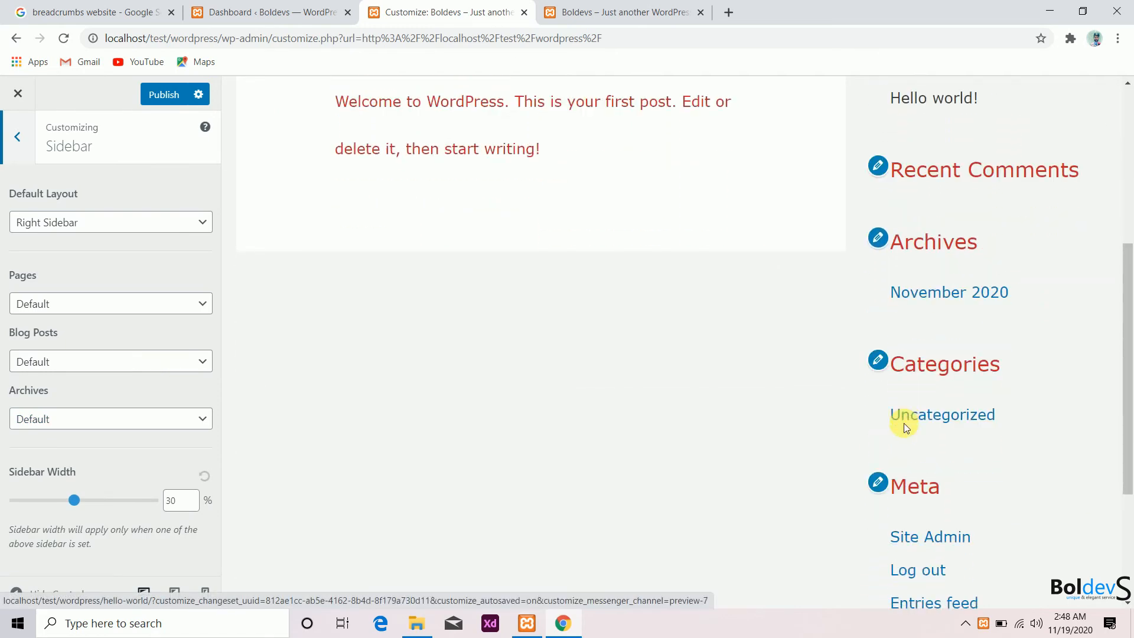
pyautogui.scroll(8, 906, 427)
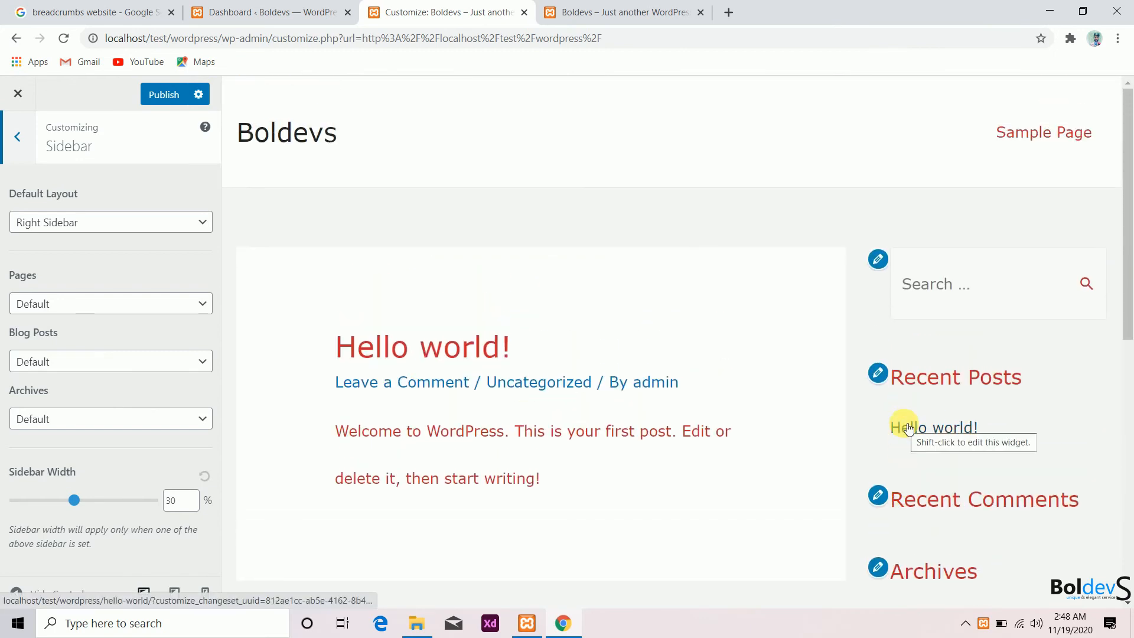
pyautogui.click(17, 160)
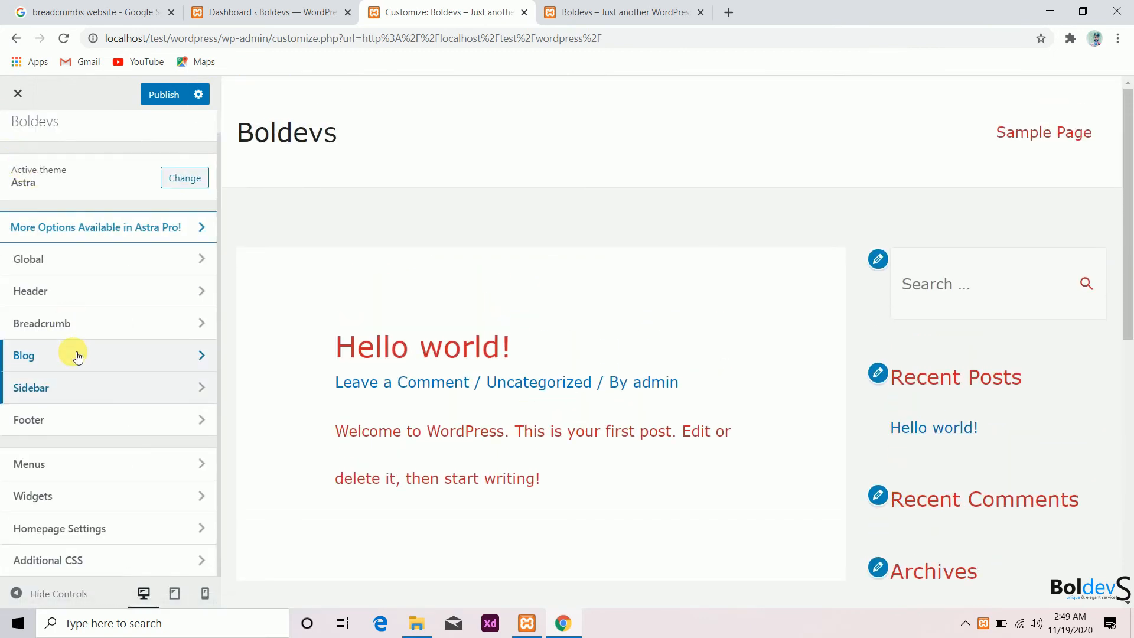
# Examine the Footer Bar settings and compare the Section 1 custom text with the copyright line in the preview
pyautogui.click(75, 420)
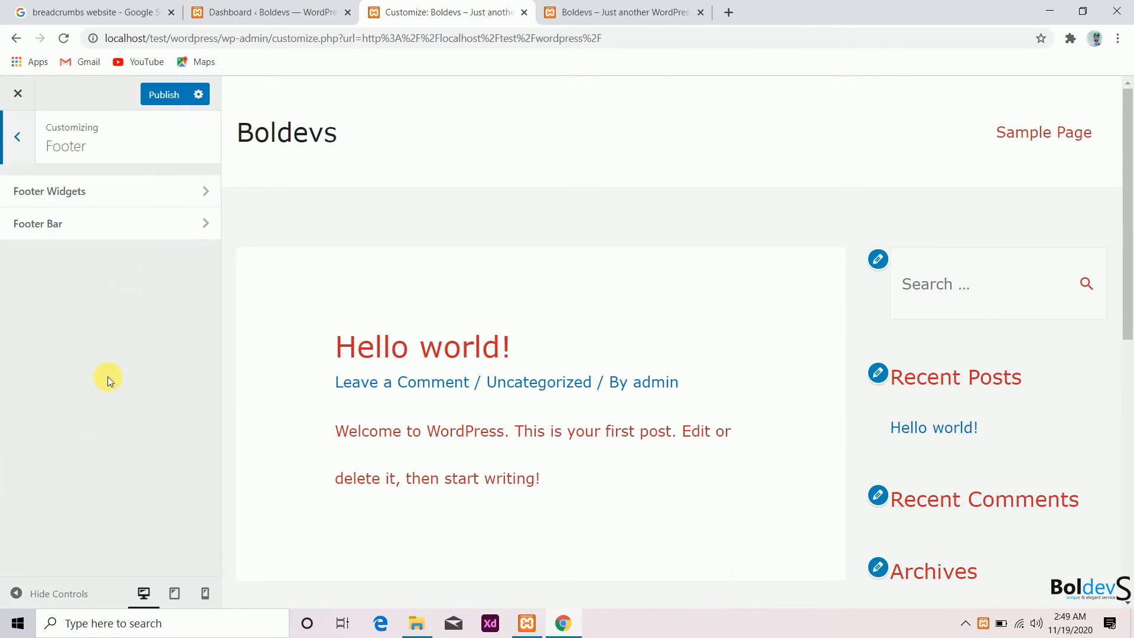
pyautogui.scroll(-10, 395, 459)
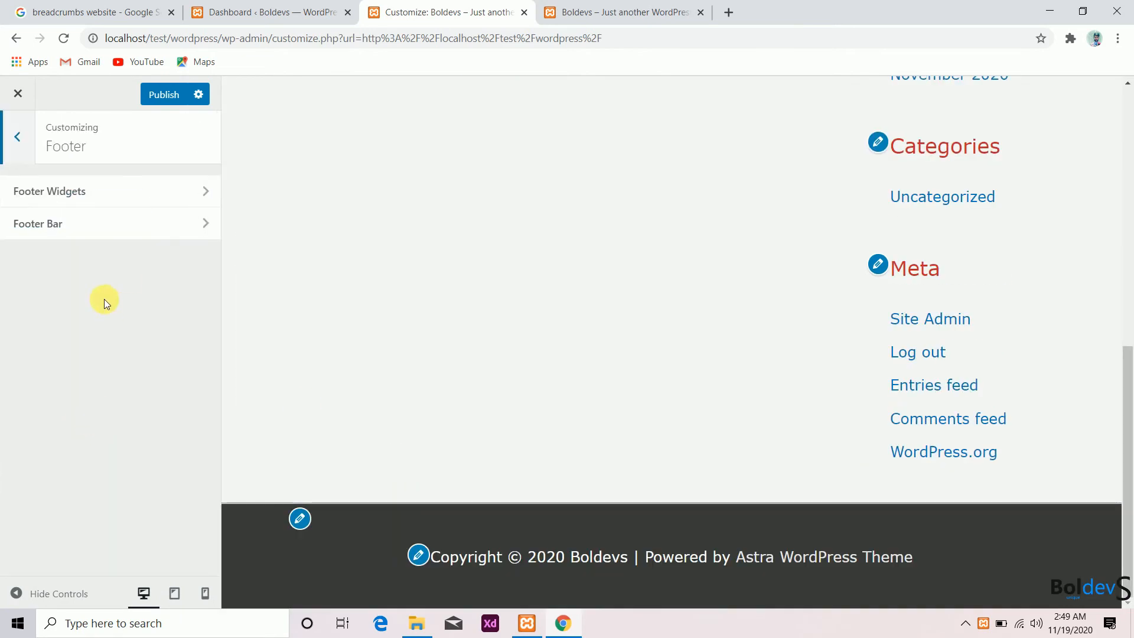
pyautogui.click(81, 229)
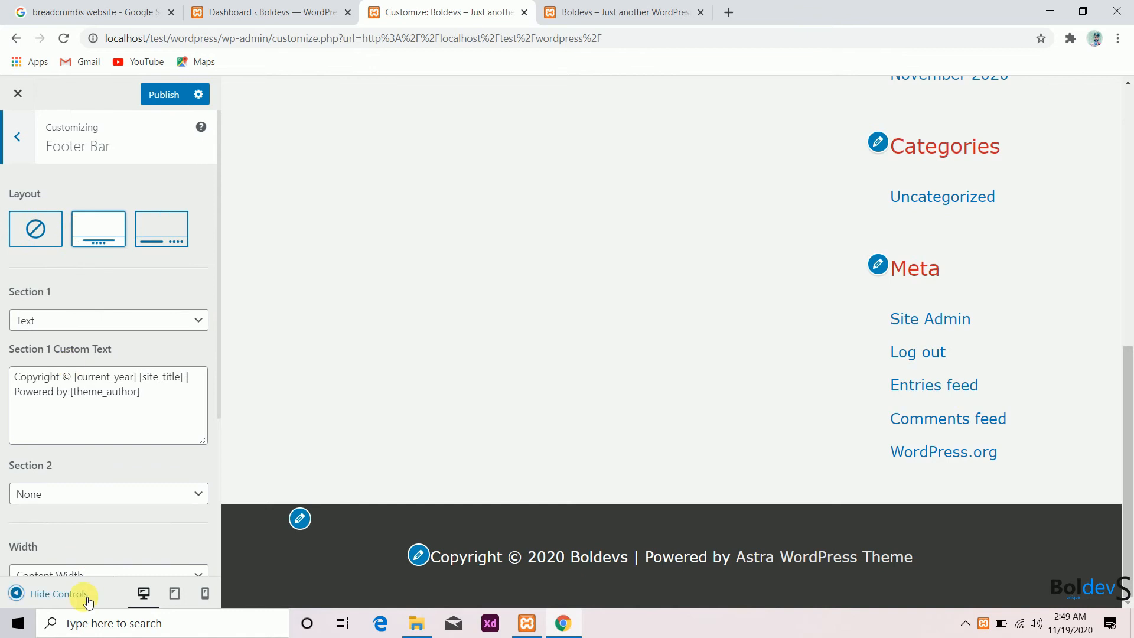
pyautogui.moveTo(177, 430); pyautogui.dragTo(6, 385)
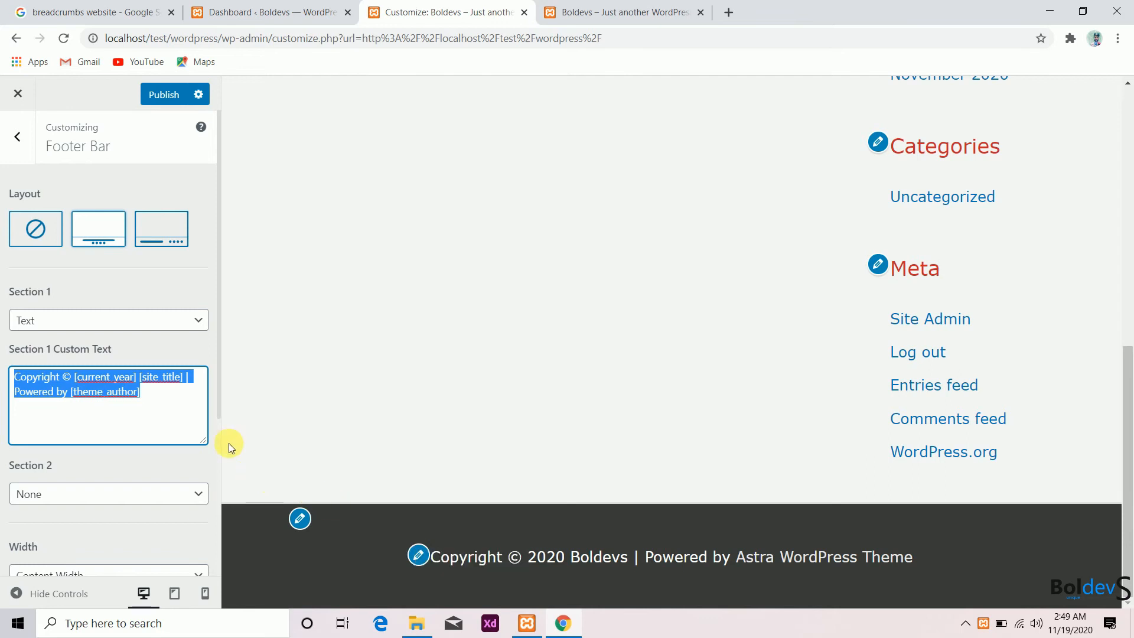
pyautogui.click(202, 429)
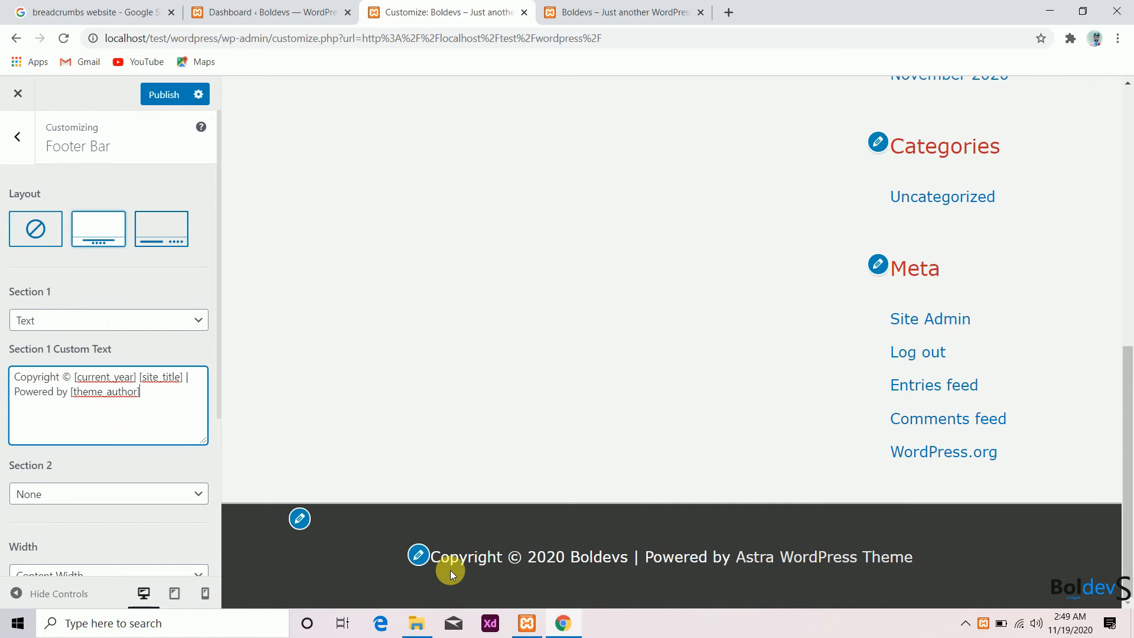
pyautogui.scroll(-5, 157, 423)
pyautogui.scroll(5, 156, 424)
pyautogui.click(19, 133)
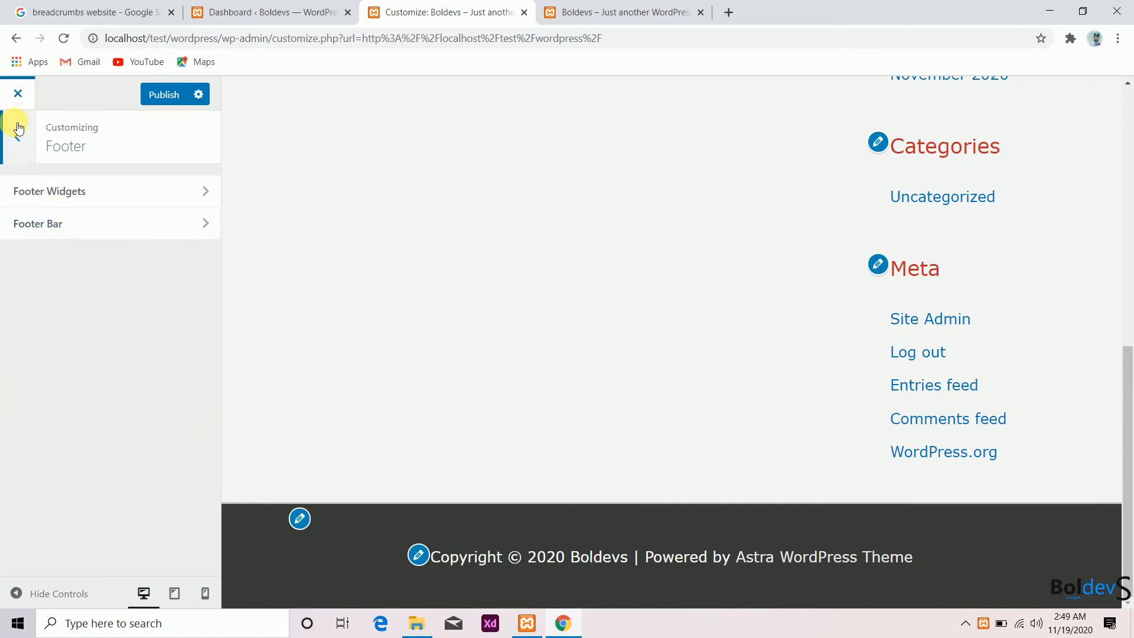
# View the Footer Widgets layout options and return to the main customizer sections
pyautogui.click(58, 189)
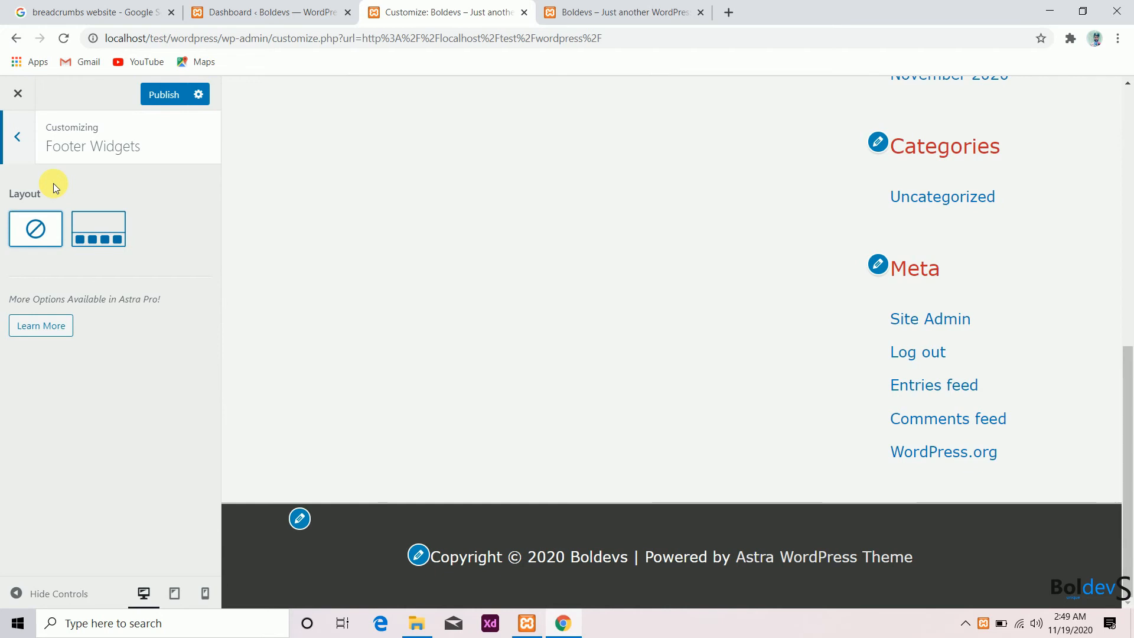
pyautogui.click(30, 154)
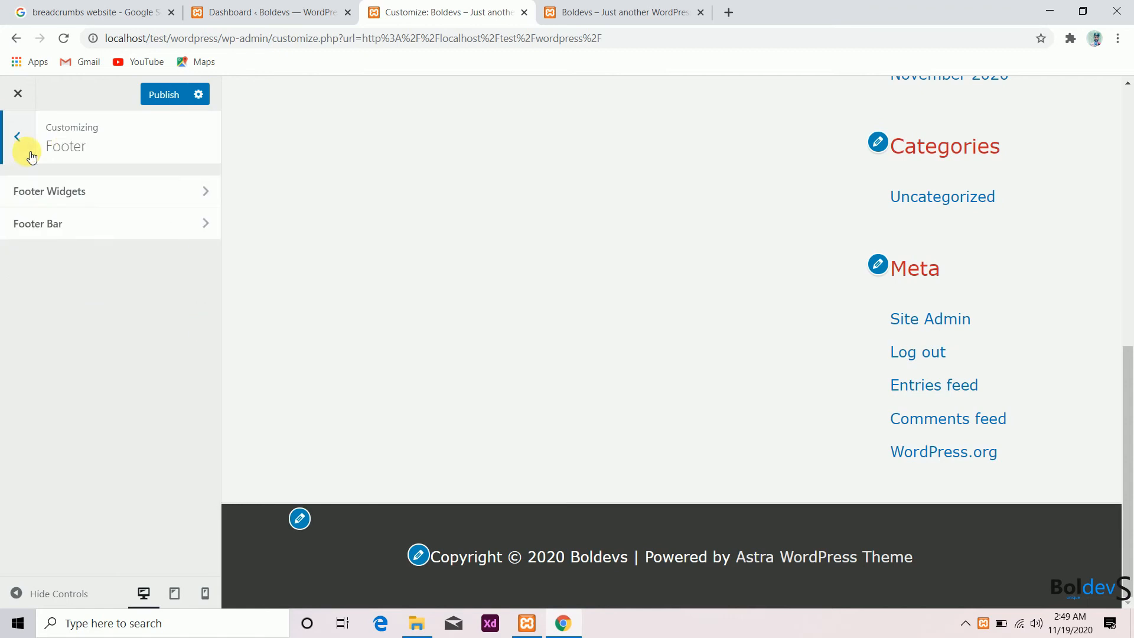
pyautogui.click(31, 155)
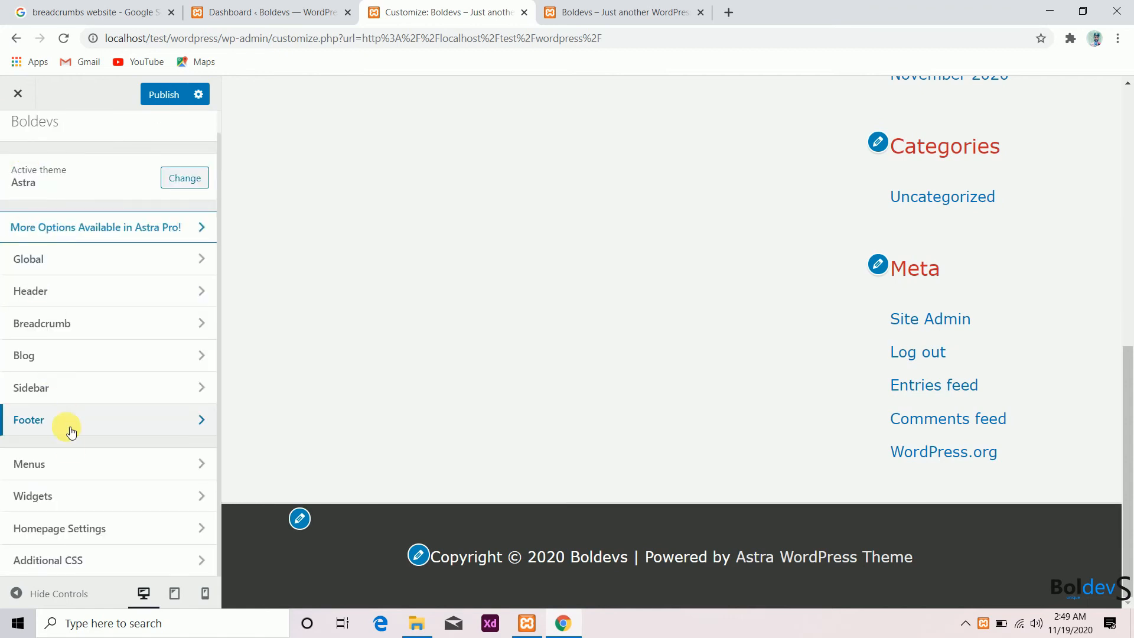
# Look over the customizer's Menus and Widgets sections
pyautogui.click(76, 463)
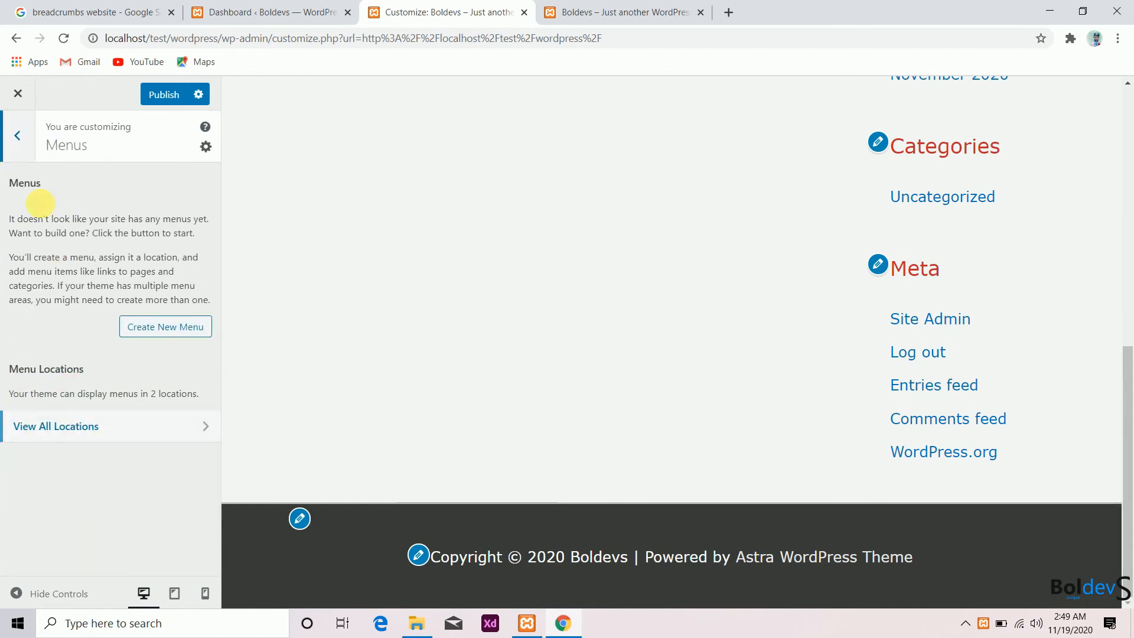
pyautogui.click(25, 144)
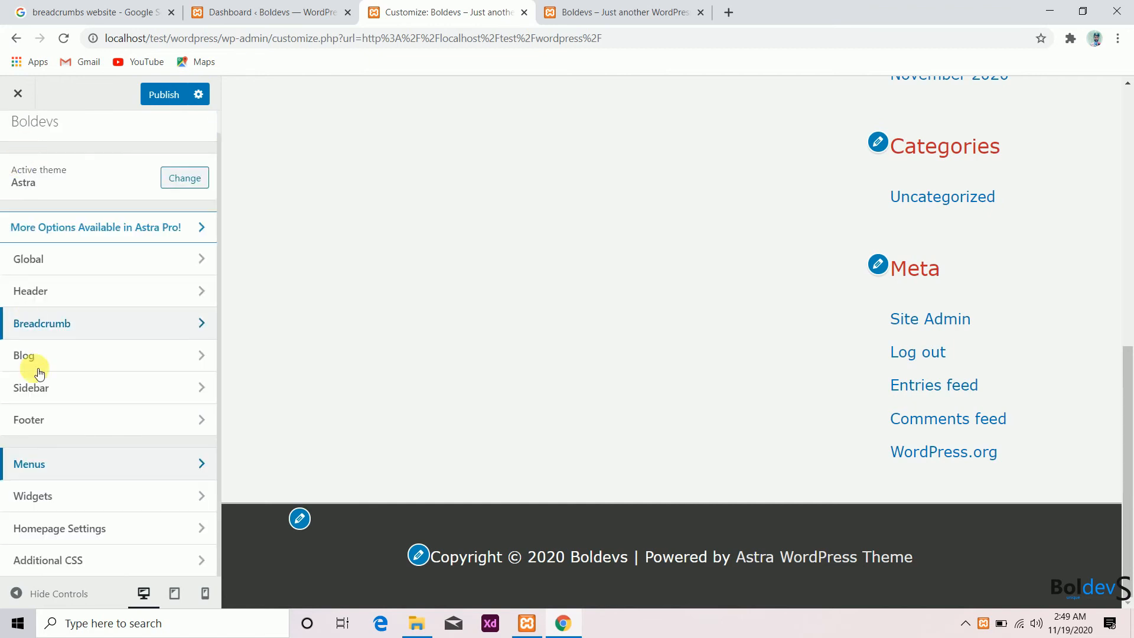
pyautogui.click(90, 496)
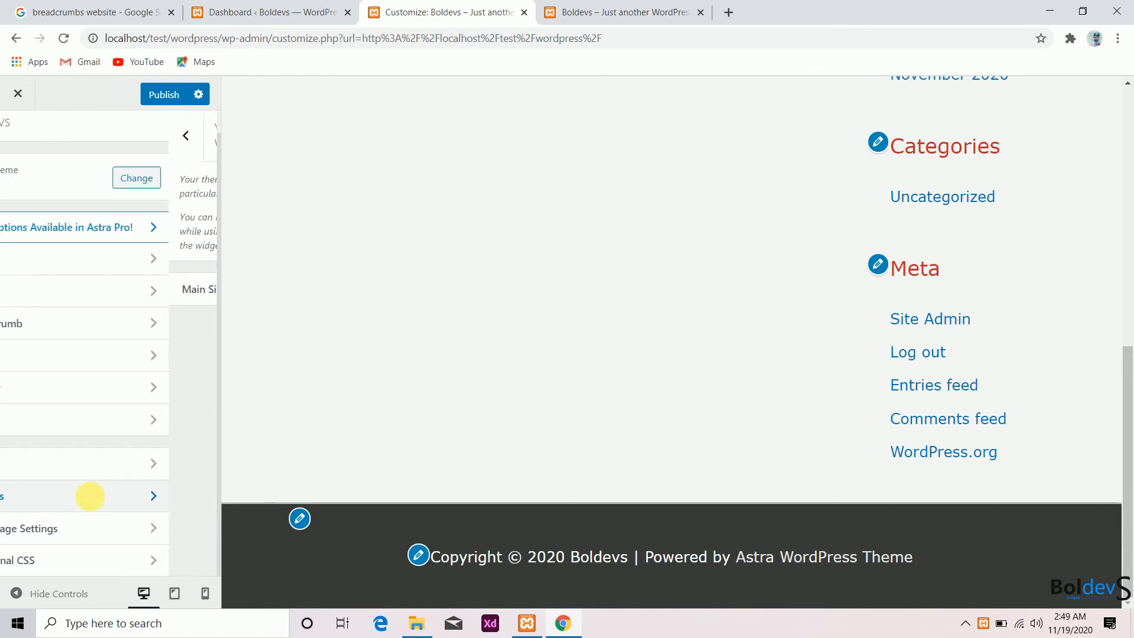
pyautogui.click(22, 141)
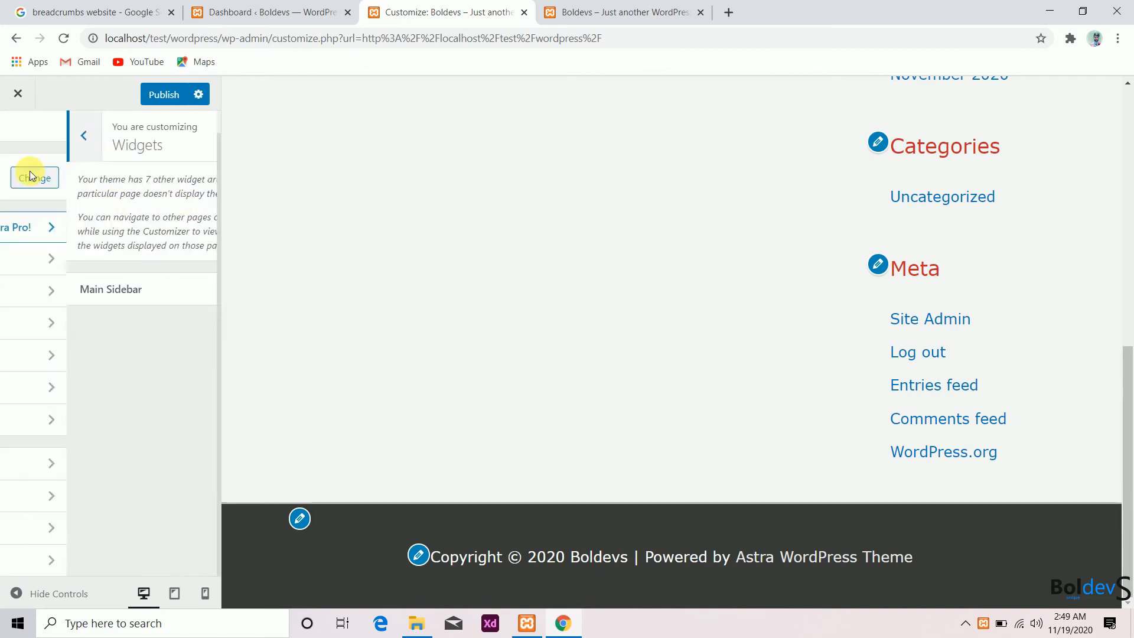
# Review the homepage display options in Homepage Settings and check the posts shown on the live site's front page
pyautogui.click(133, 528)
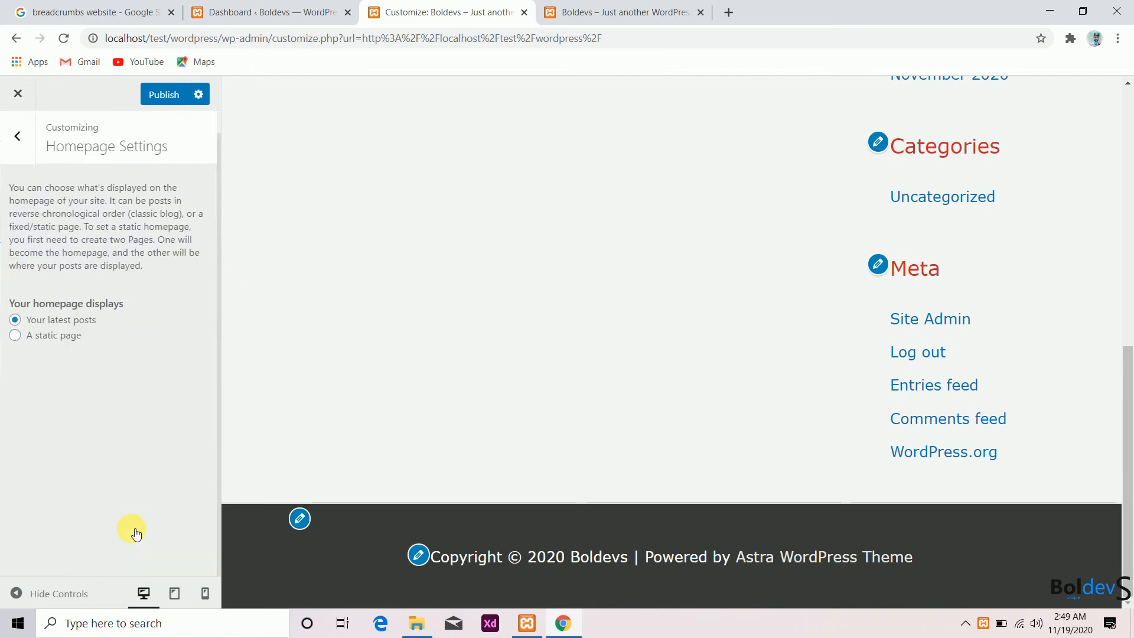
pyautogui.press('Escape')
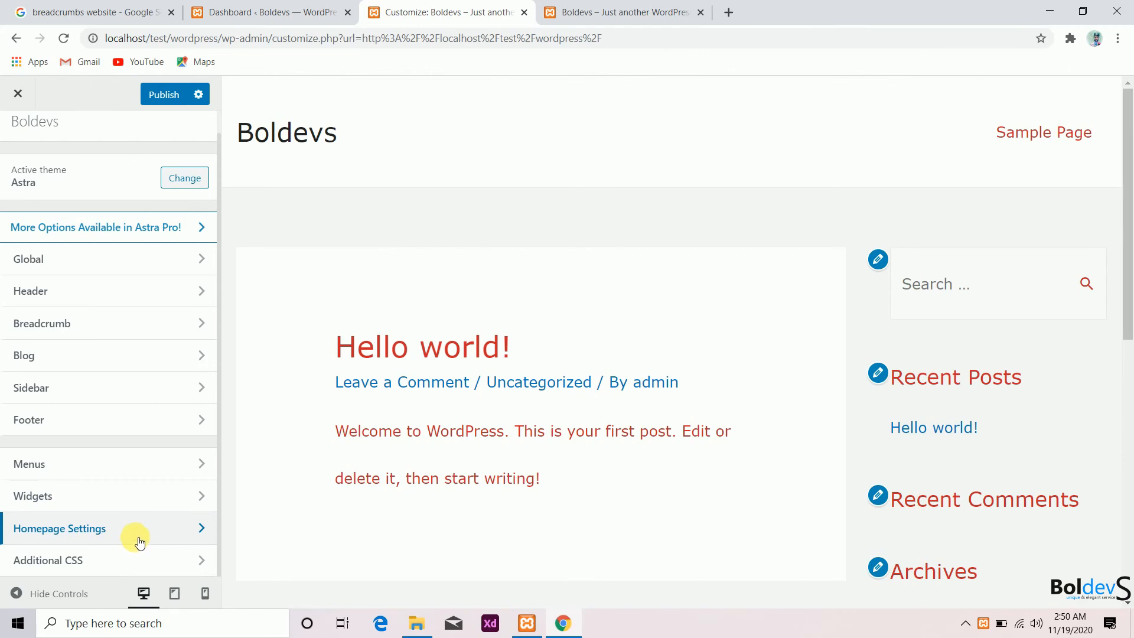
pyautogui.click(135, 541)
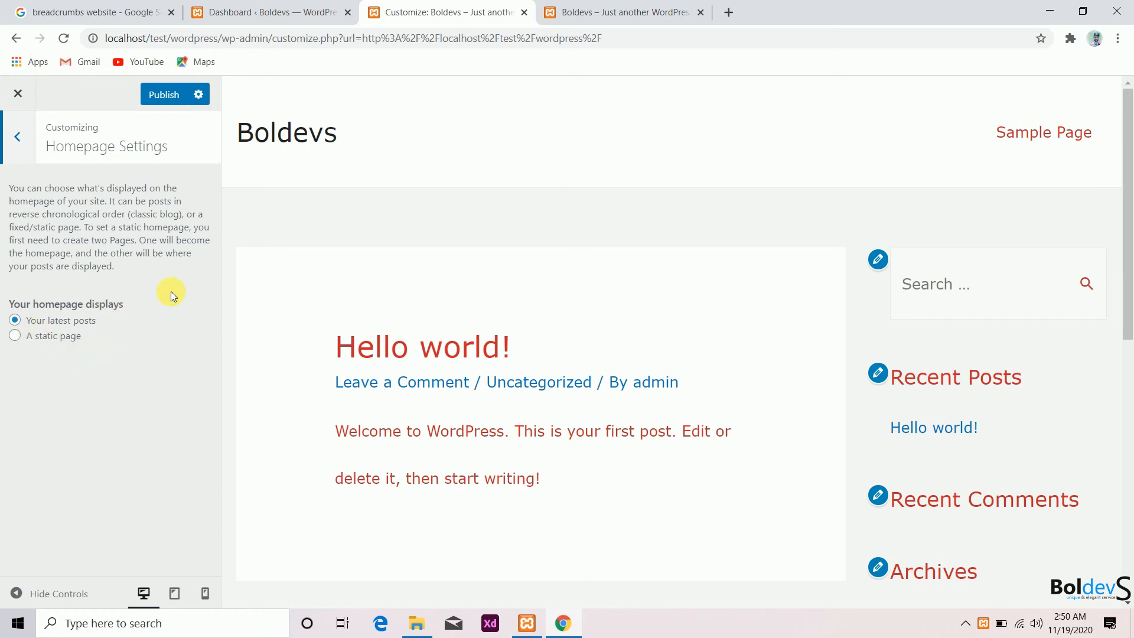
pyautogui.click(628, 12)
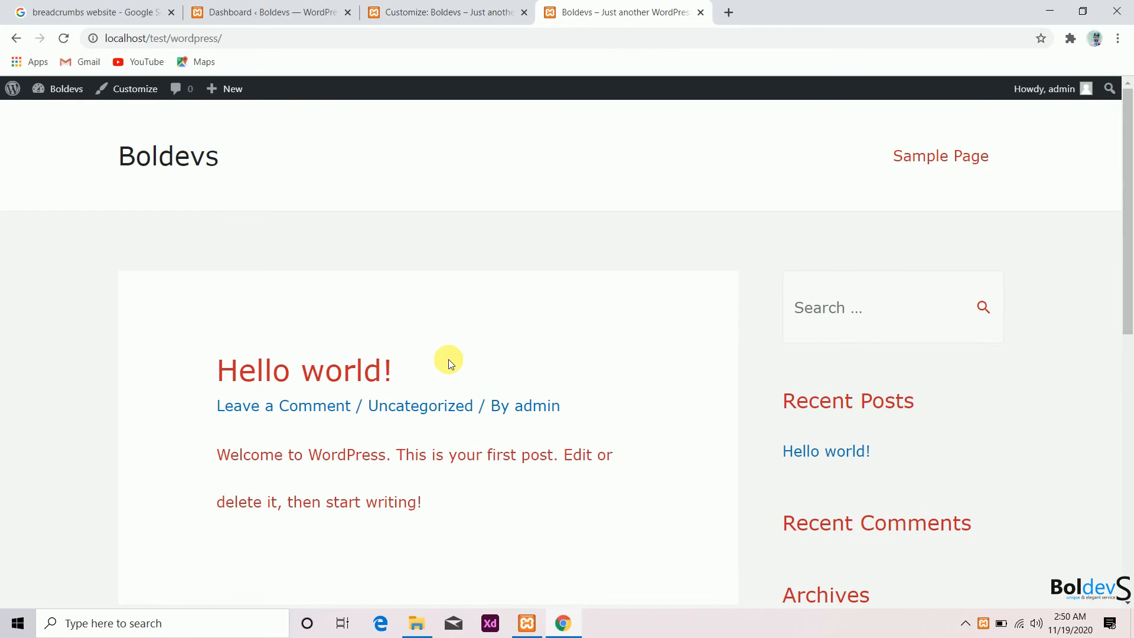
pyautogui.scroll(-3, 448, 359)
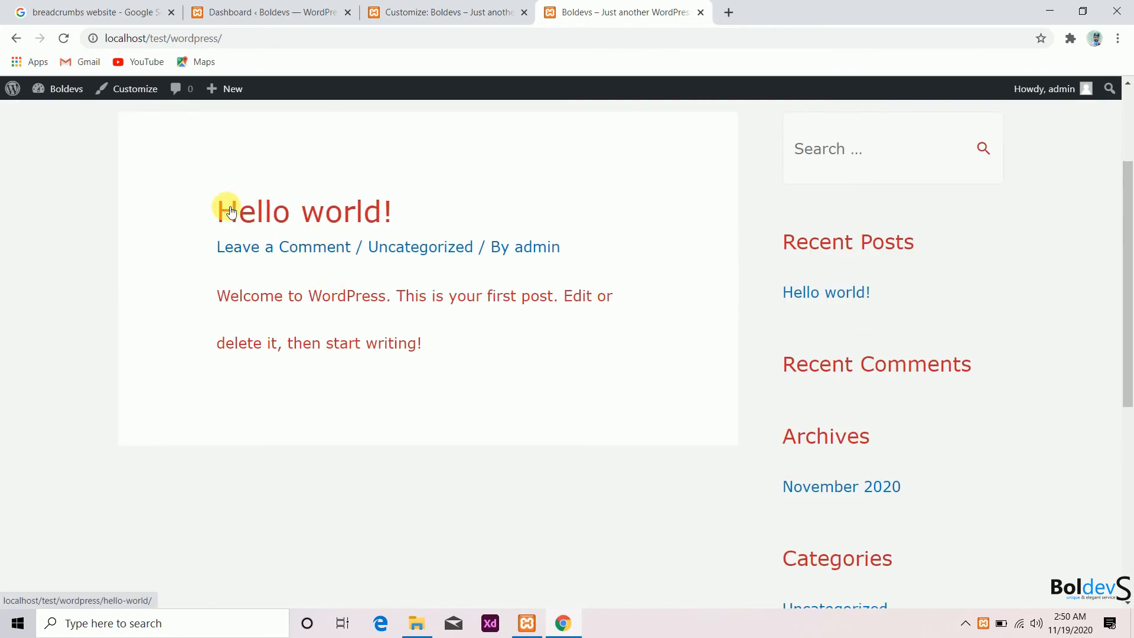
pyautogui.scroll(3, 298, 232)
pyautogui.click(414, 12)
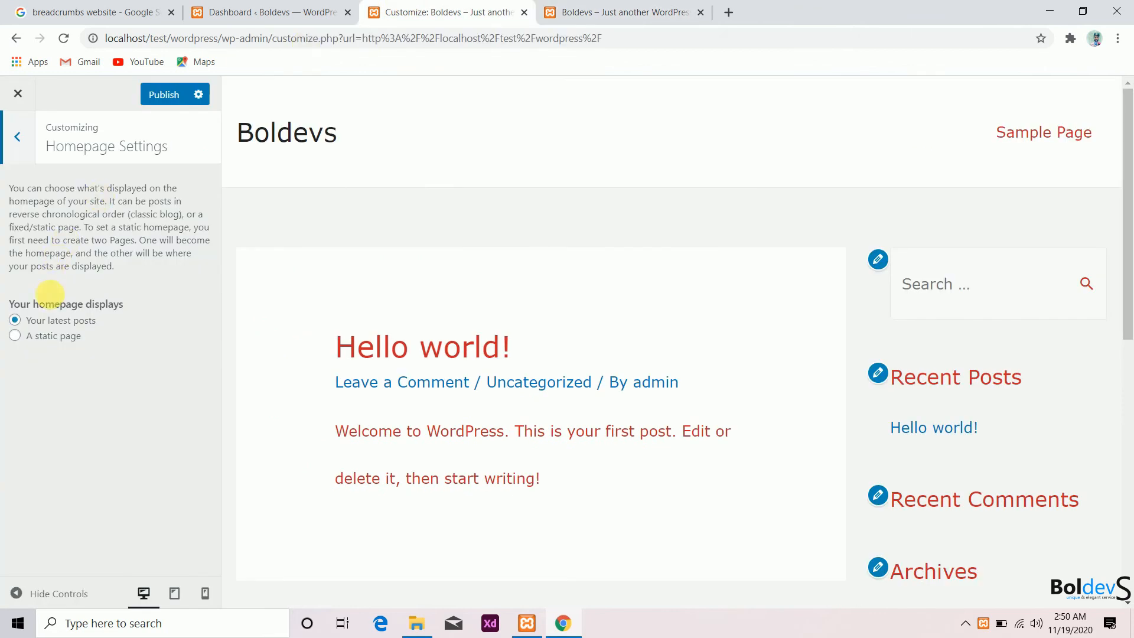
# Set the homepage to display a static page and view the pages available for the homepage
pyautogui.click(56, 336)
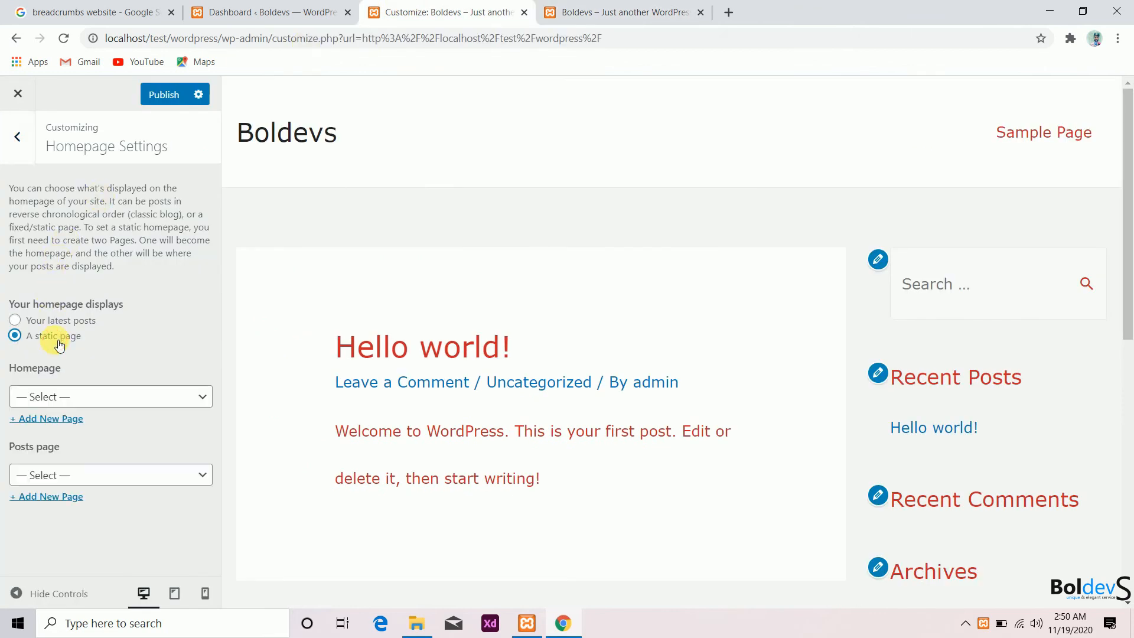
pyautogui.click(73, 396)
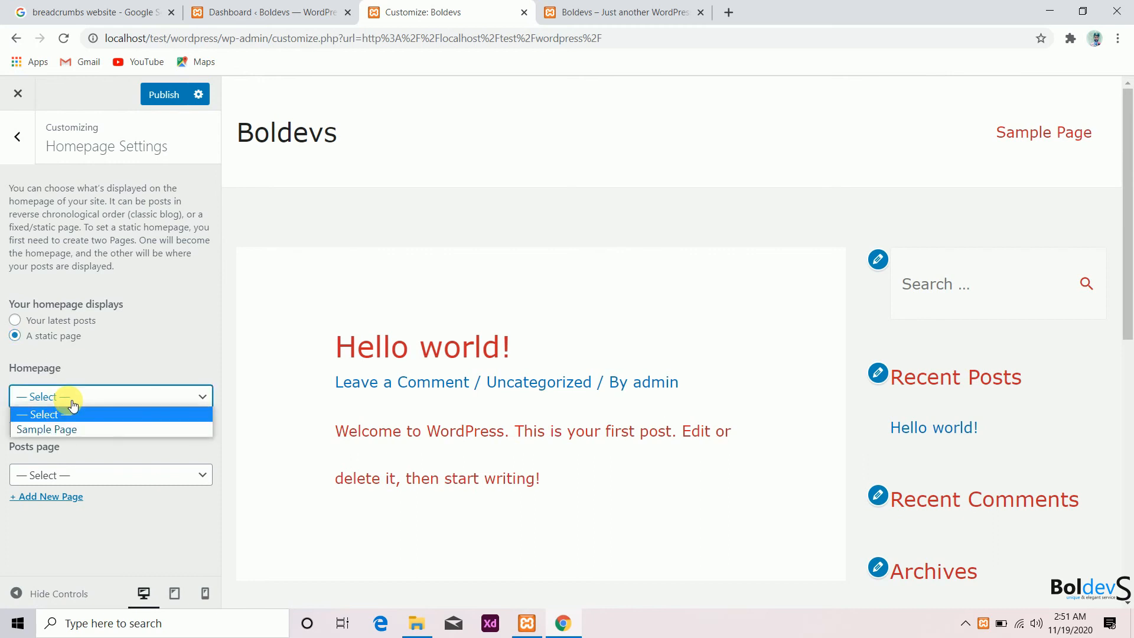
pyautogui.click(82, 367)
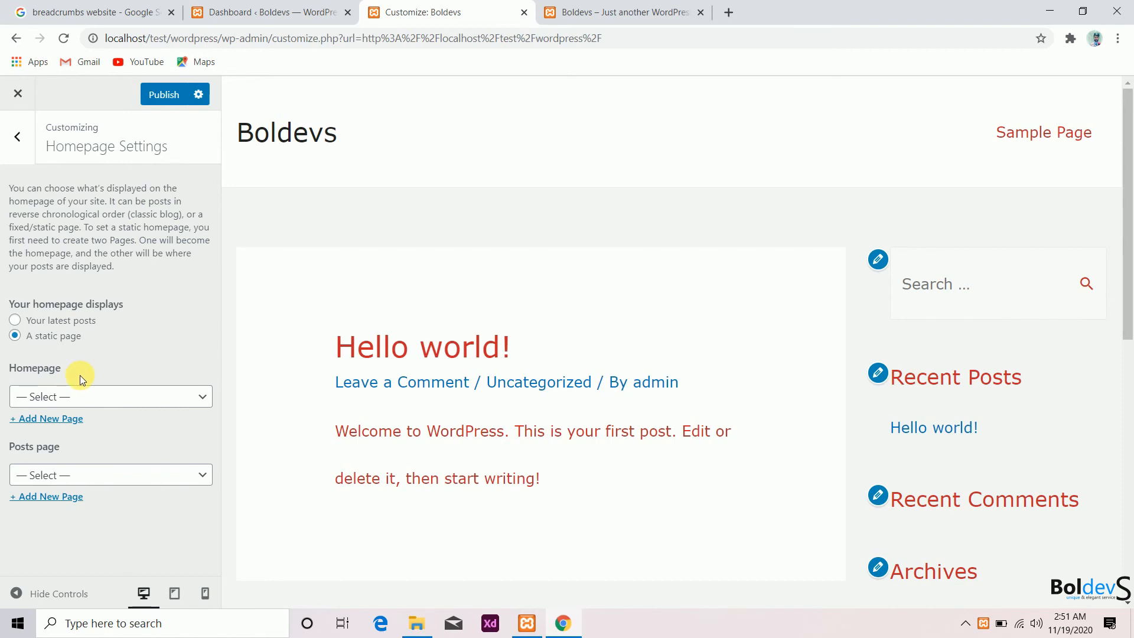
# View the page choices for the homepage and posts page, and return to the main customizer sections
pyautogui.click(43, 474)
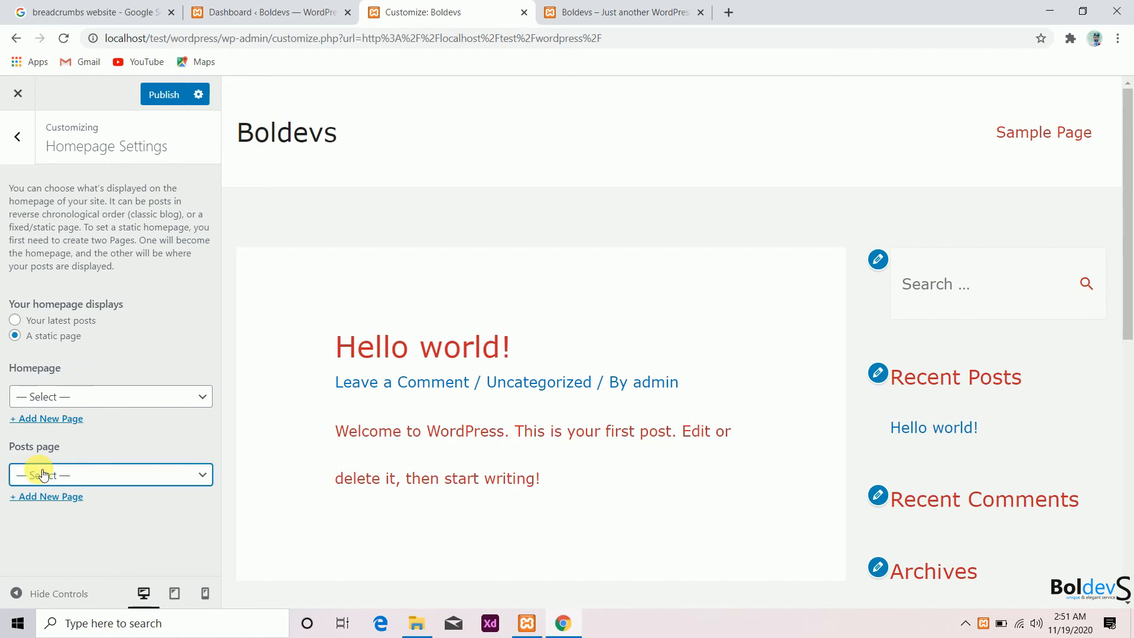
pyautogui.click(68, 397)
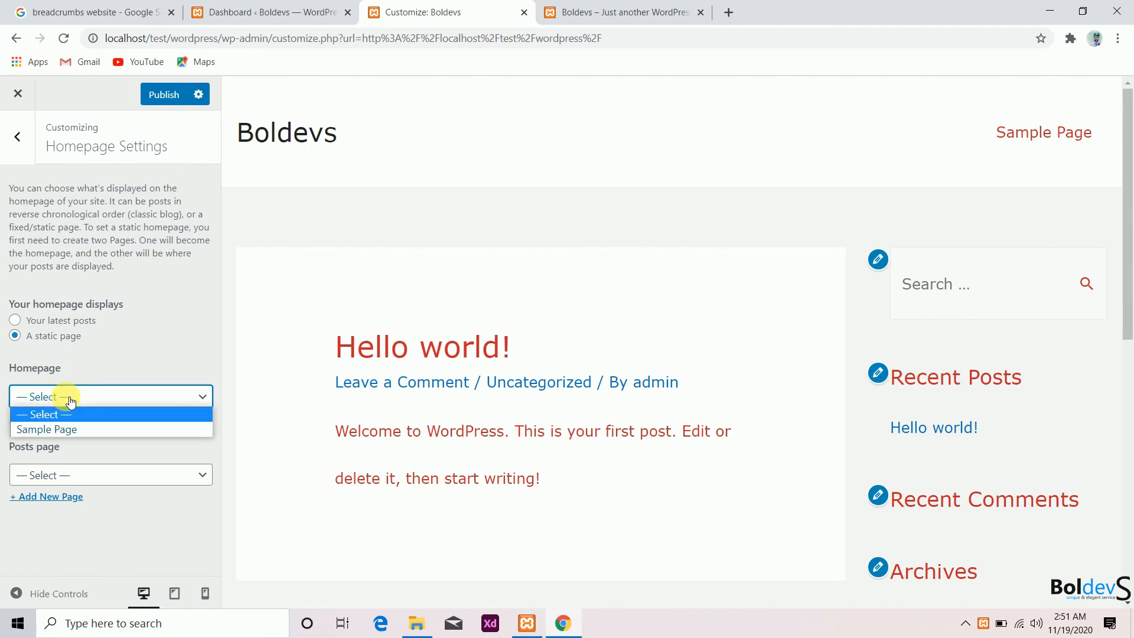
pyautogui.click(70, 399)
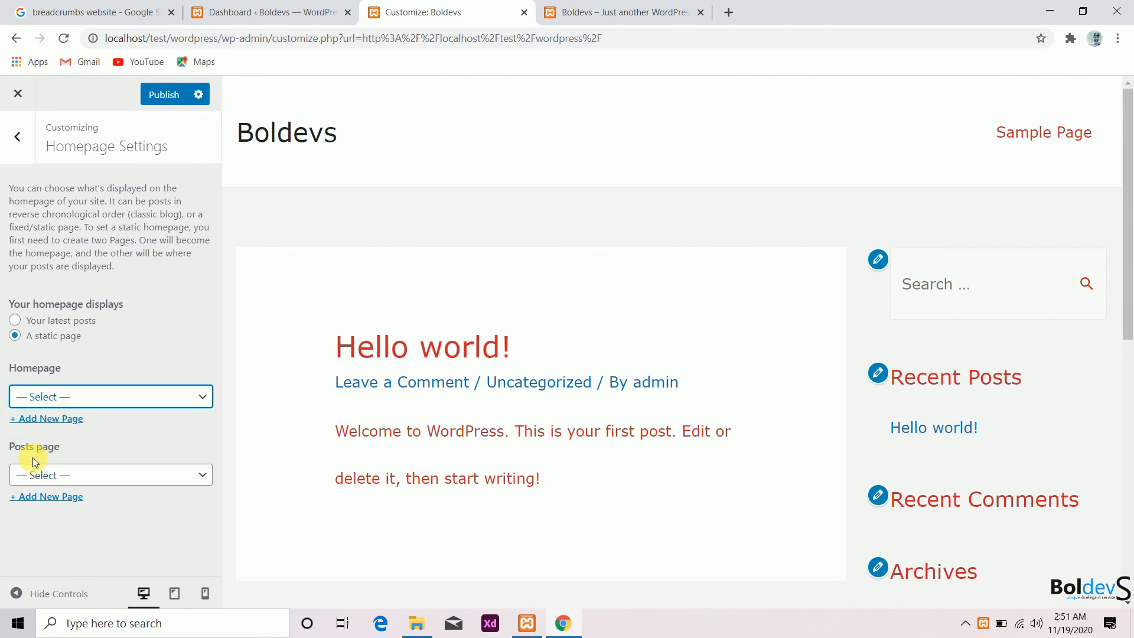
pyautogui.press('Escape')
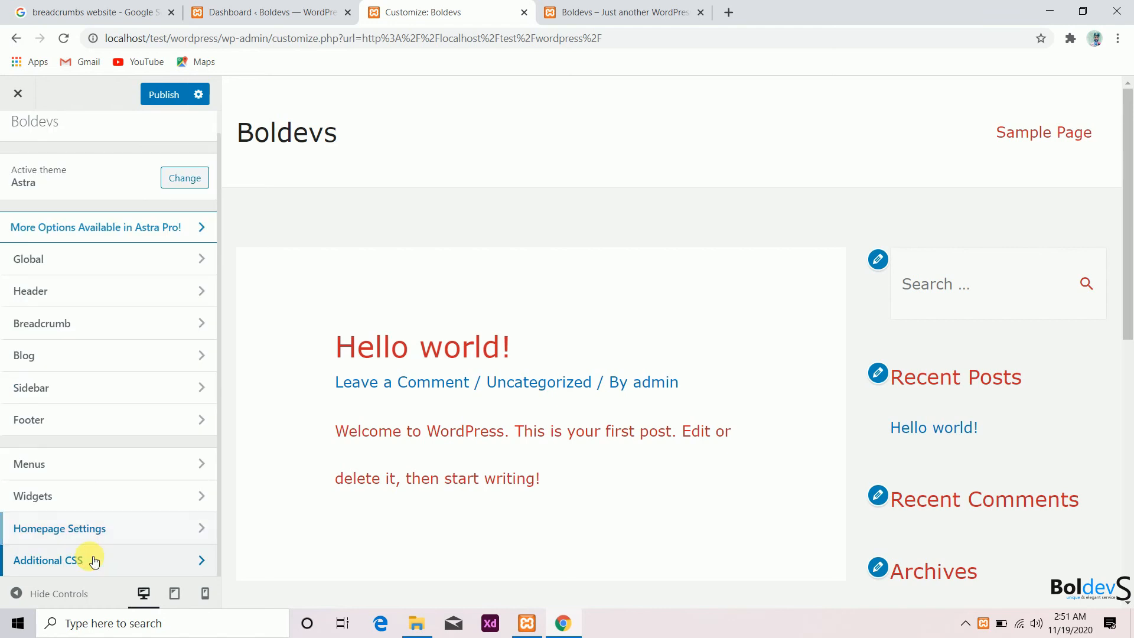
# Open the Additional CSS section and look over the Hello world! post area in the preview
pyautogui.click(89, 558)
pyautogui.scroll(-2, 231, 491)
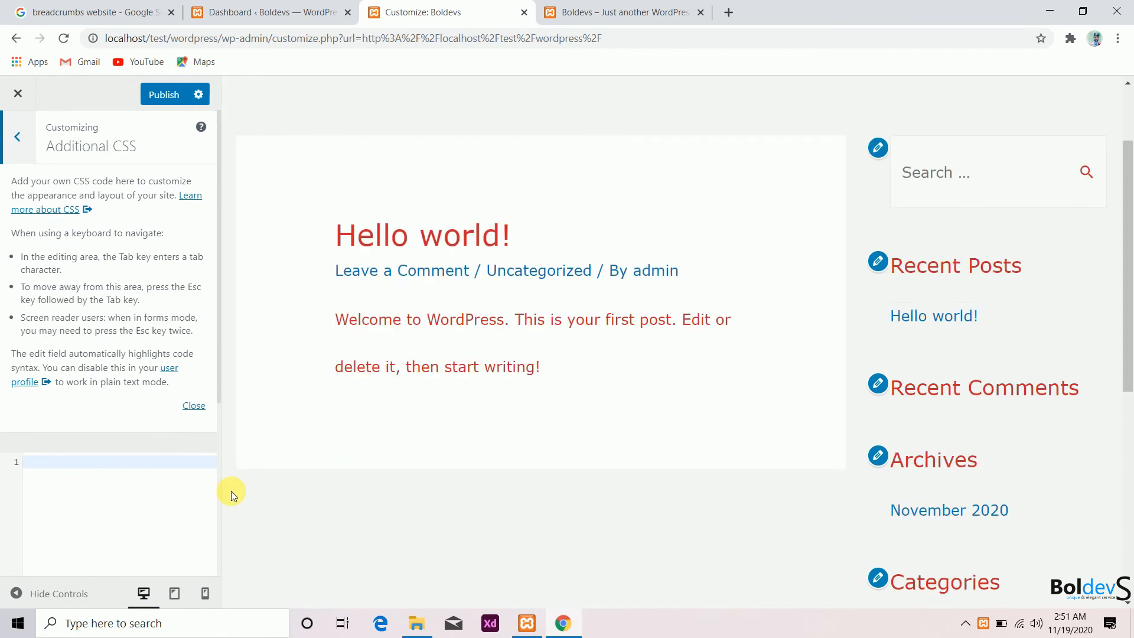
pyautogui.scroll(2, 232, 491)
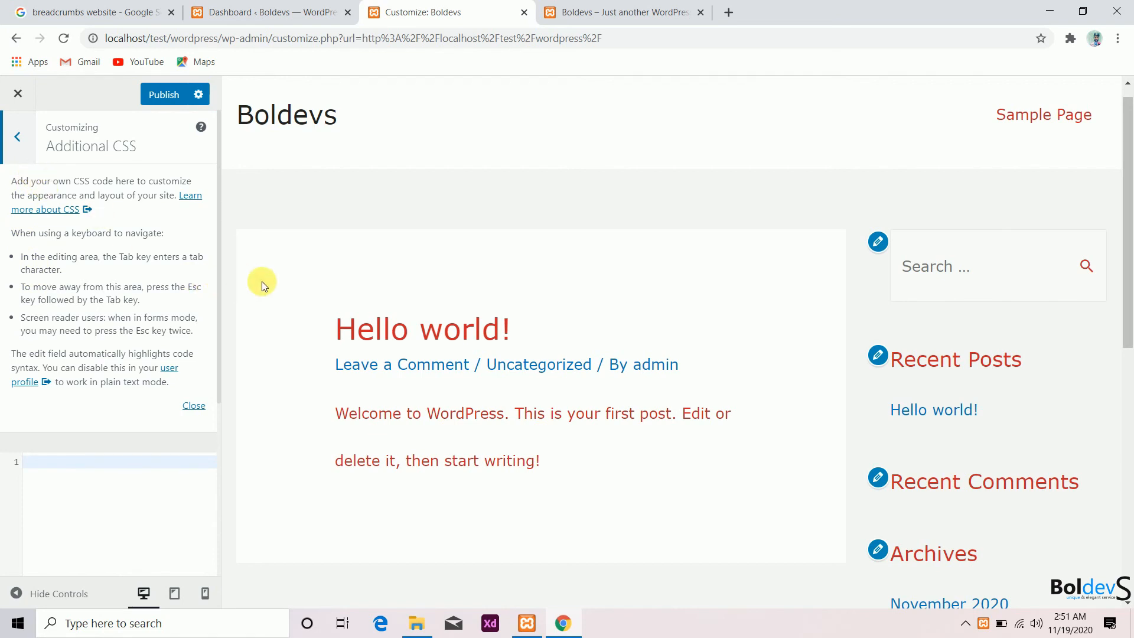
pyautogui.scroll(-1, 278, 275)
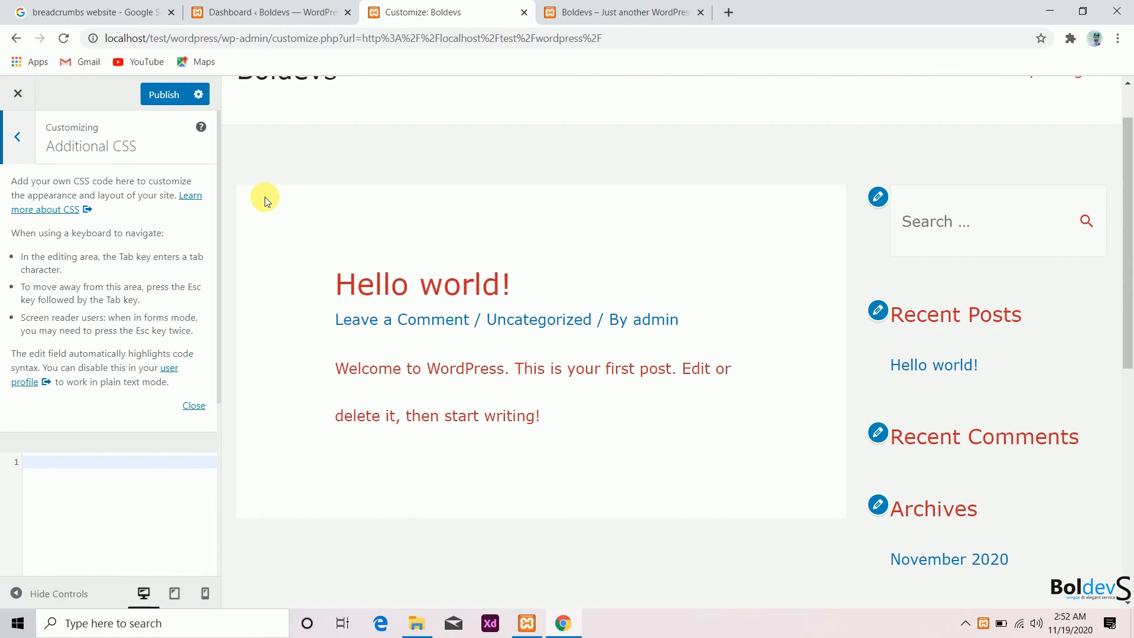
pyautogui.click(304, 190)
pyautogui.moveTo(305, 190); pyautogui.dragTo(817, 374)
pyautogui.click(829, 265)
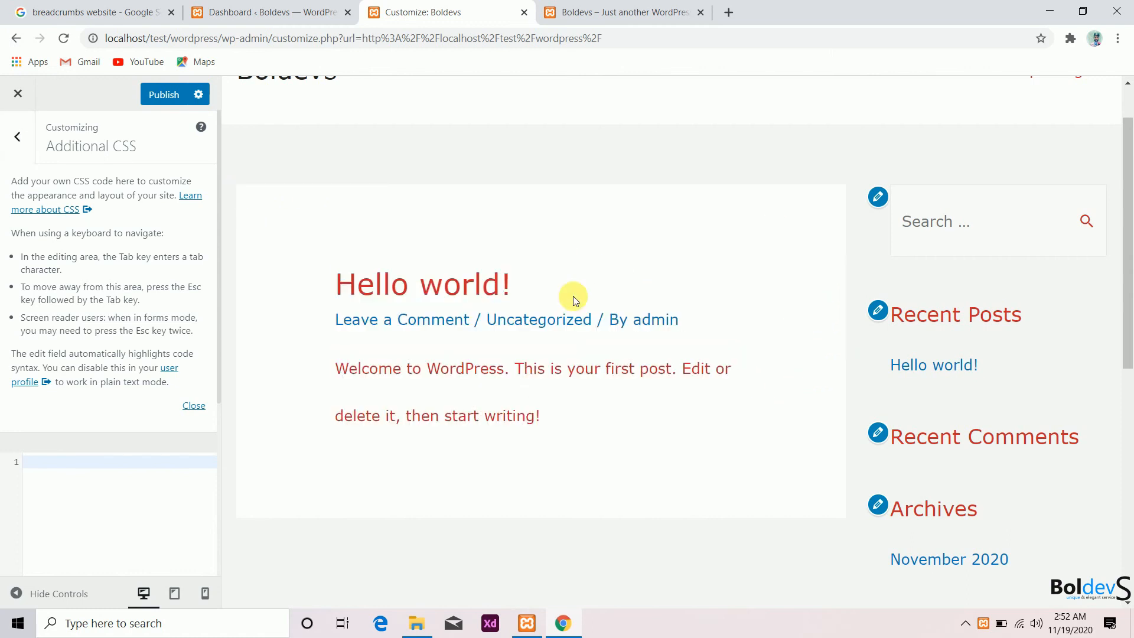
# Inspect the preview in the developer tools and pick the article container of the Hello world! post
pyautogui.rightClick(577, 230)
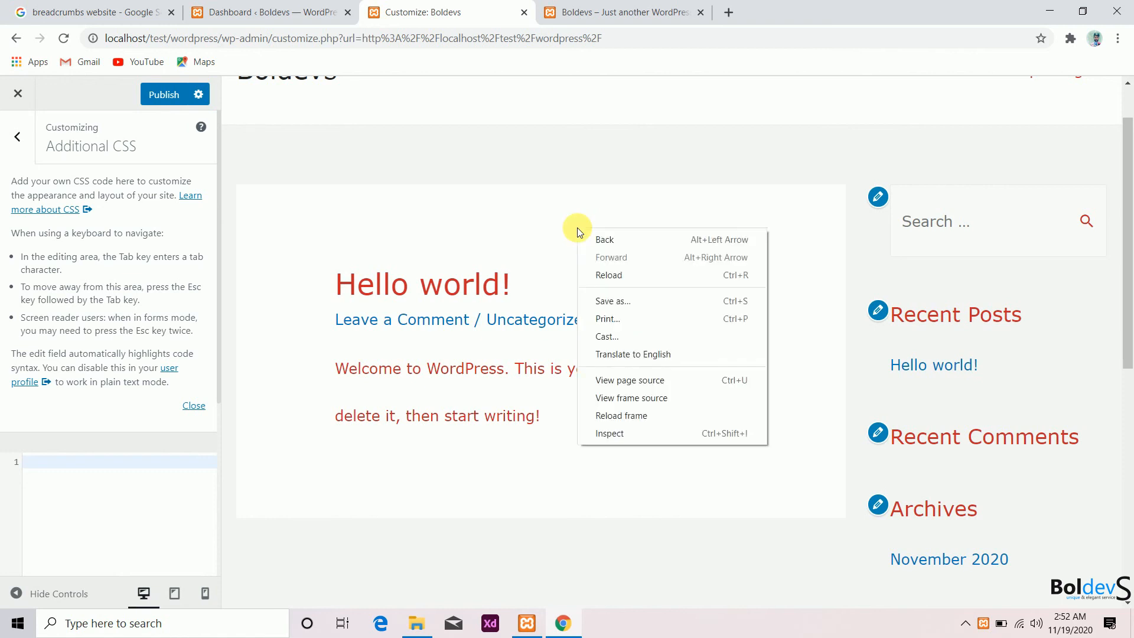
pyautogui.click(524, 202)
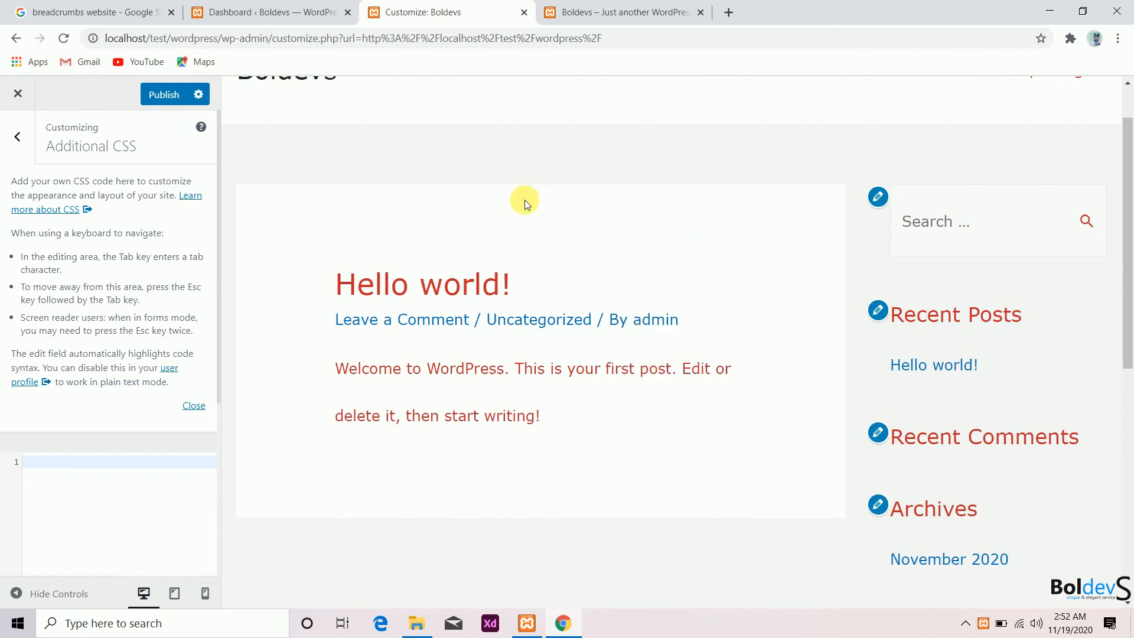
pyautogui.rightClick(561, 214)
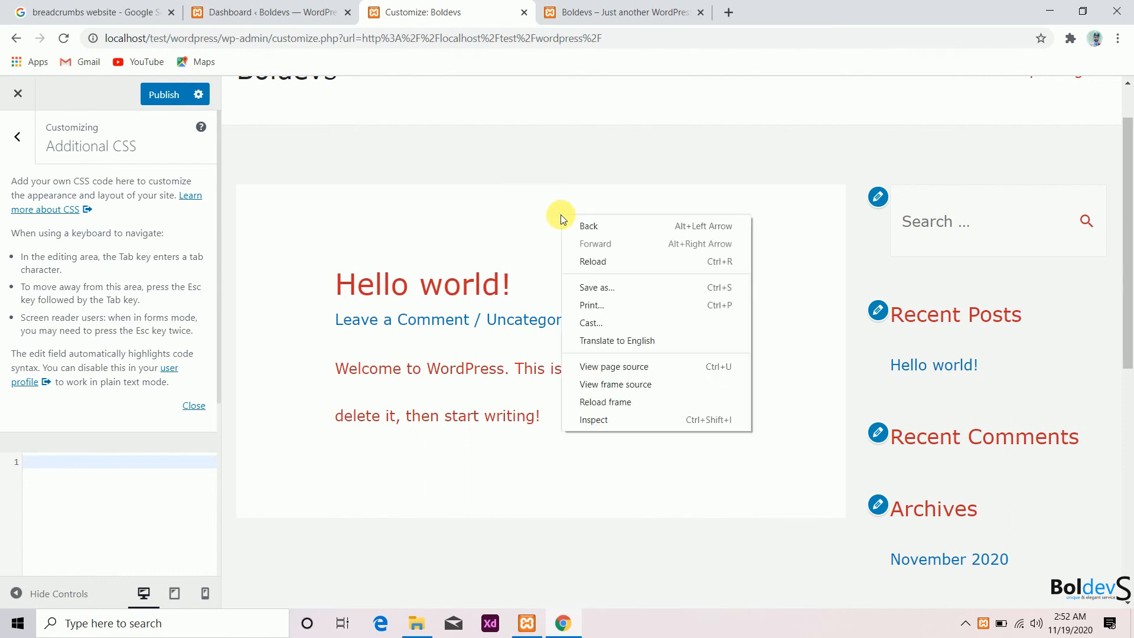
pyautogui.click(623, 420)
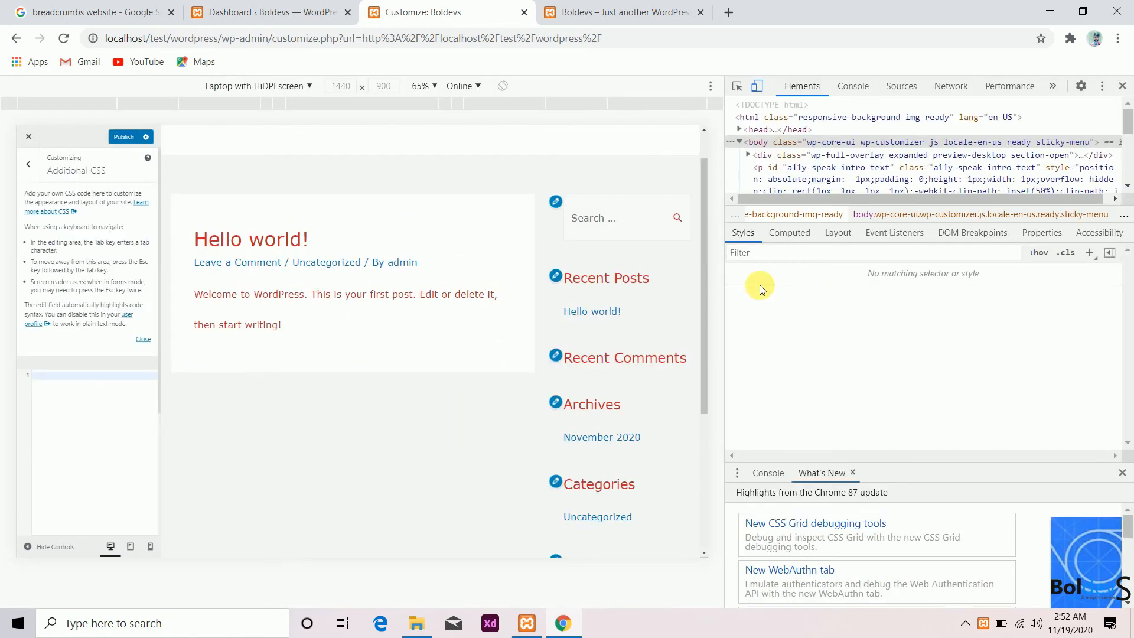
pyautogui.click(735, 89)
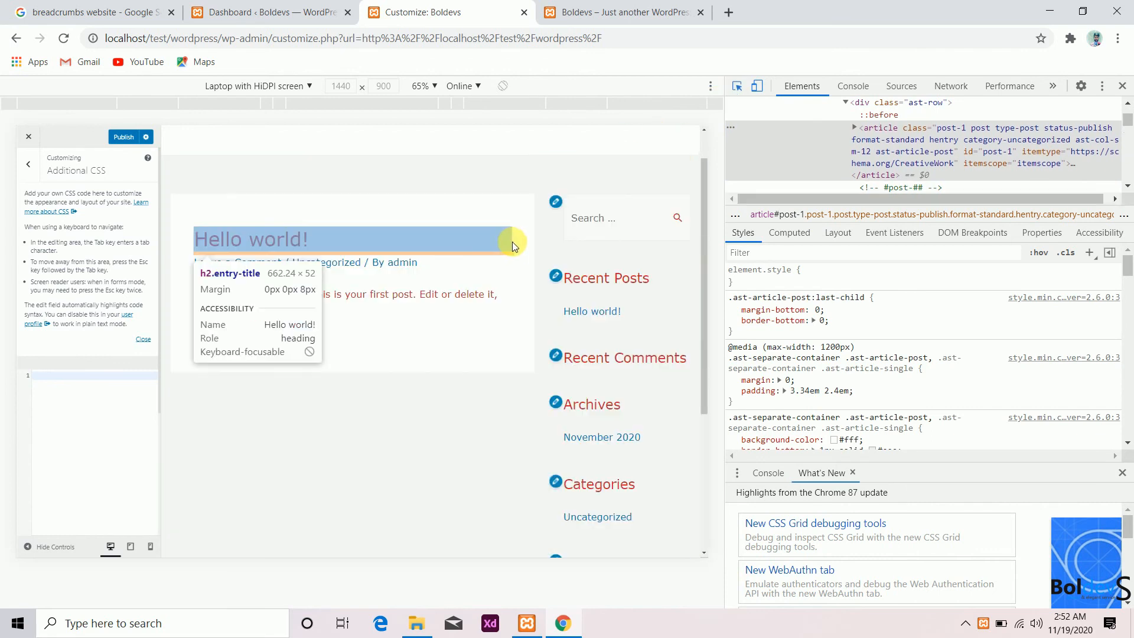
pyautogui.click(521, 239)
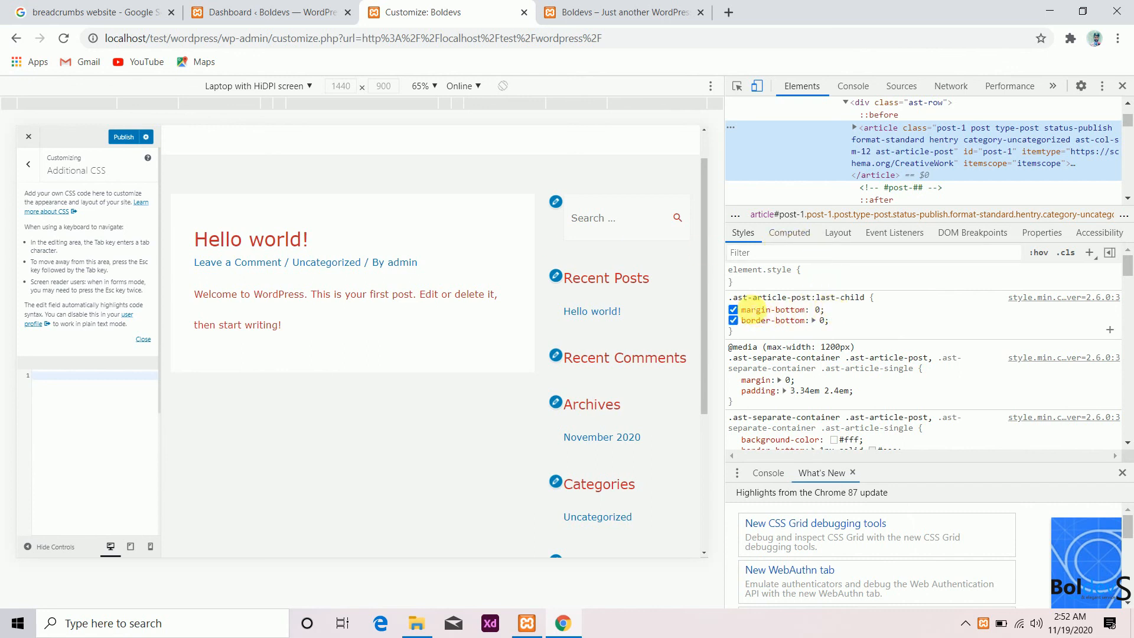
# Add a background-color of green to the .ast-article-post:last-child rule in the inspected styles
pyautogui.click(848, 313)
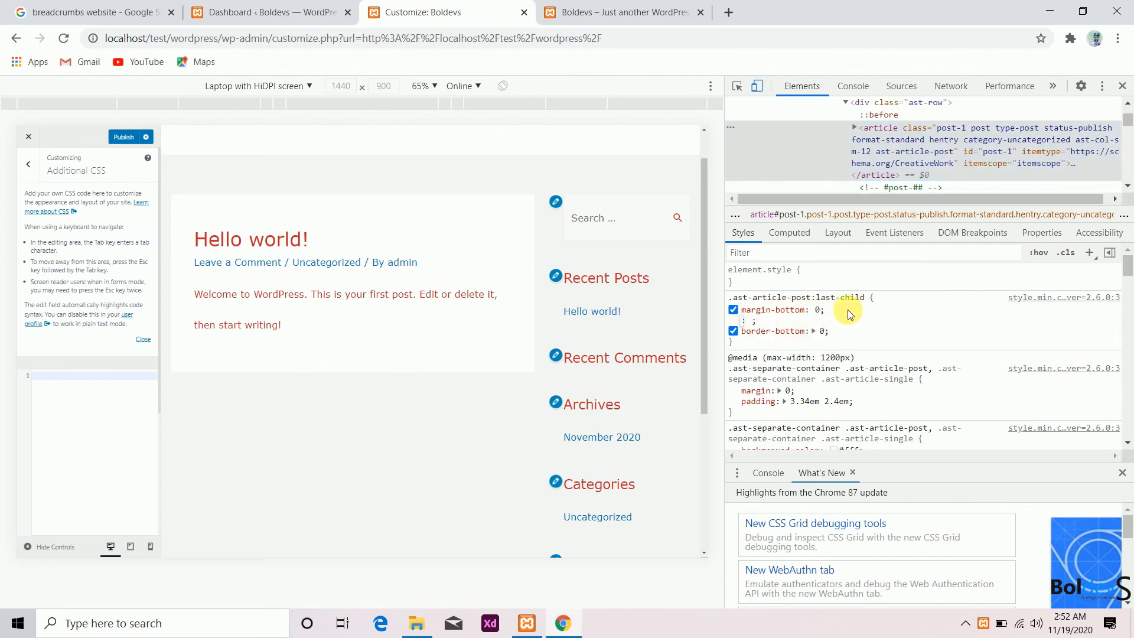
pyautogui.write('background')
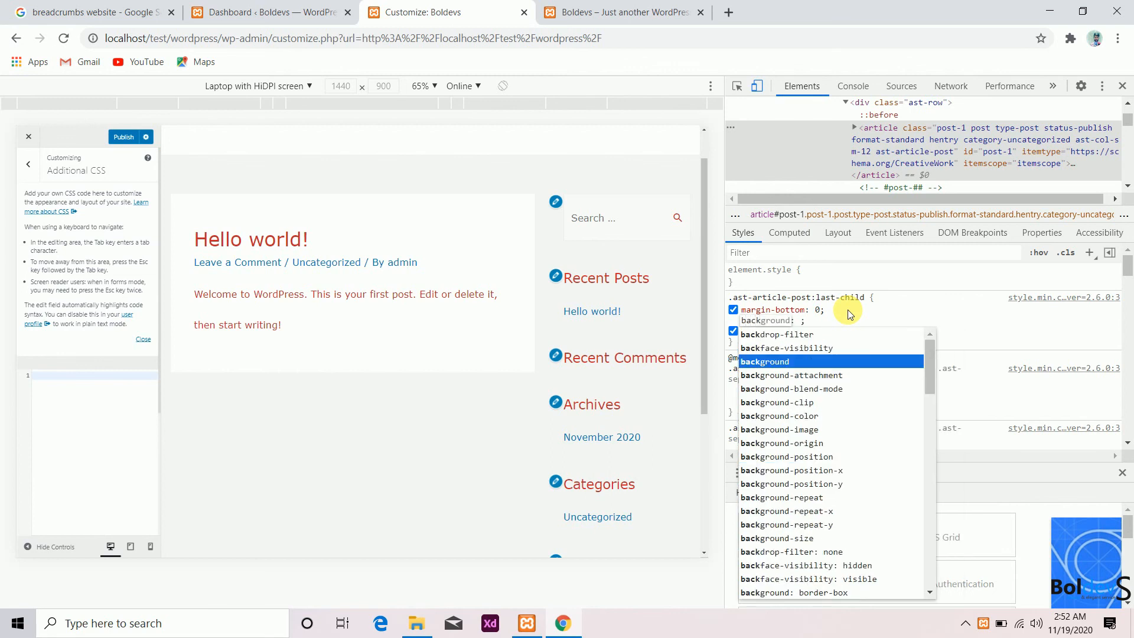
pyautogui.press('Down')
pyautogui.press('Down')
pyautogui.press('Down')
pyautogui.press('Down')
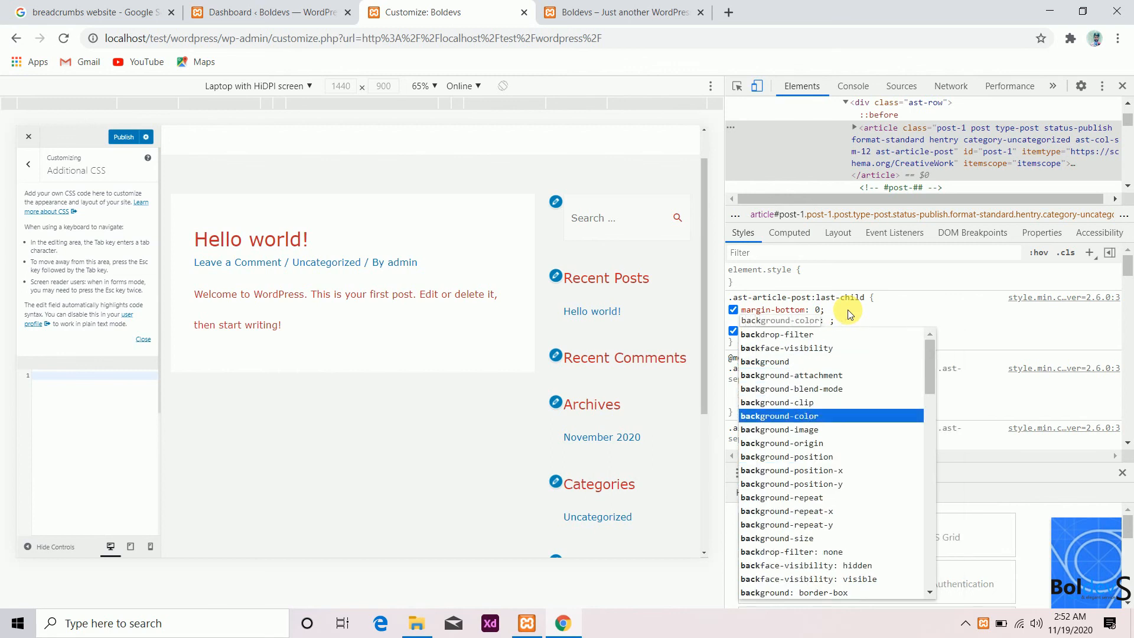
pyautogui.press('Return')
pyautogui.write('green')
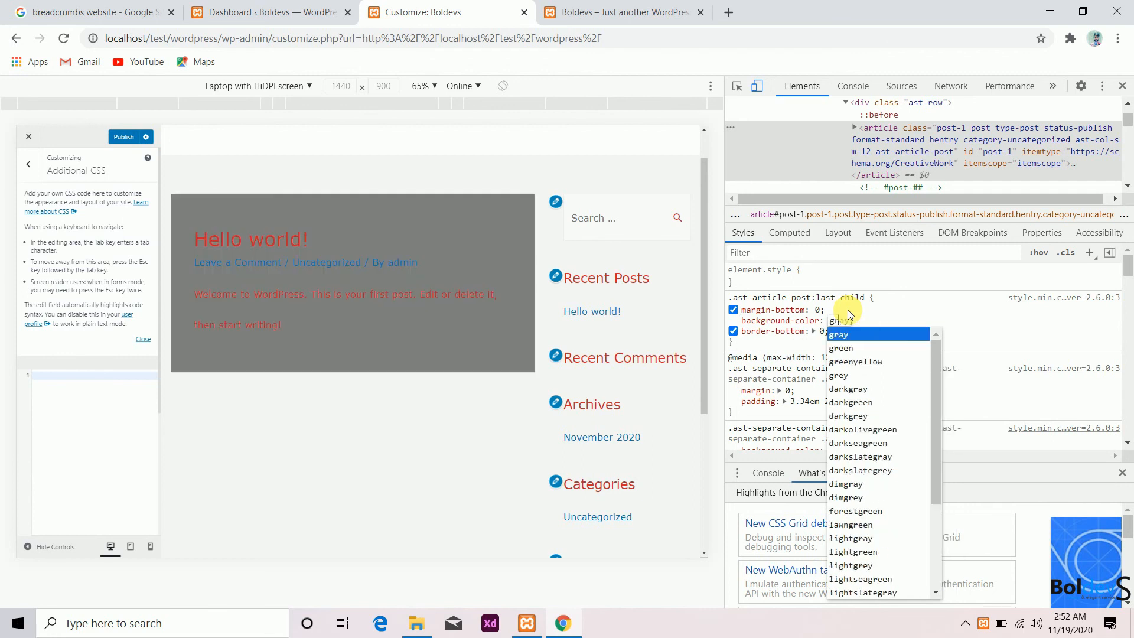
pyautogui.press('Return')
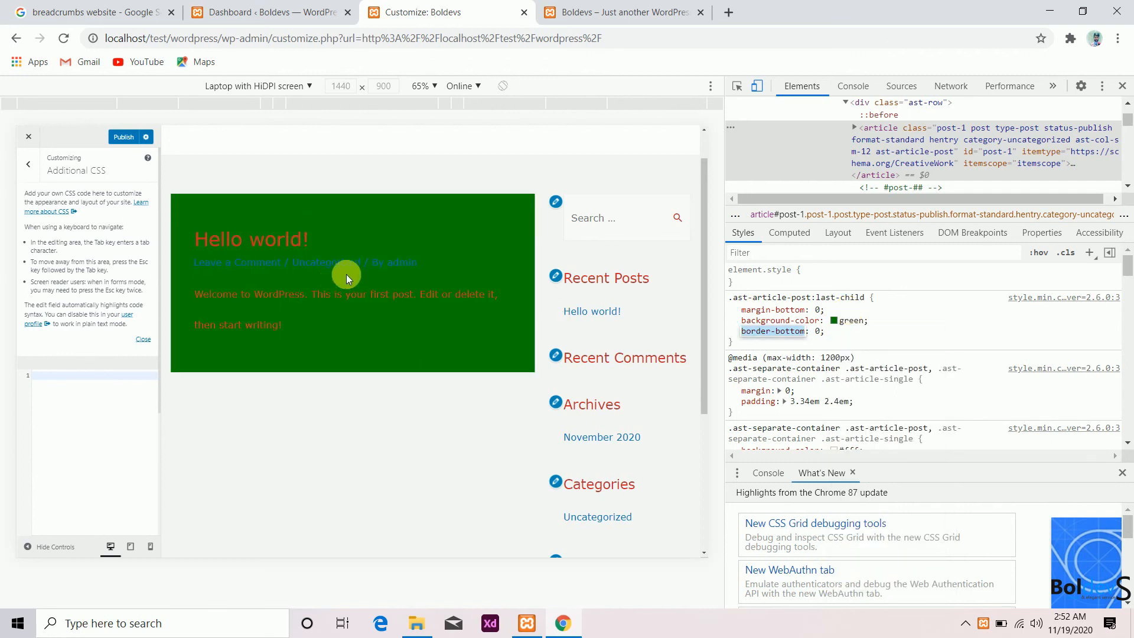
# Copy the edited .ast-article-post:last-child rule into the Additional CSS editor and publish it with the developer tools closed
pyautogui.scroll(-1, 369, 271)
pyautogui.scroll(1, 370, 272)
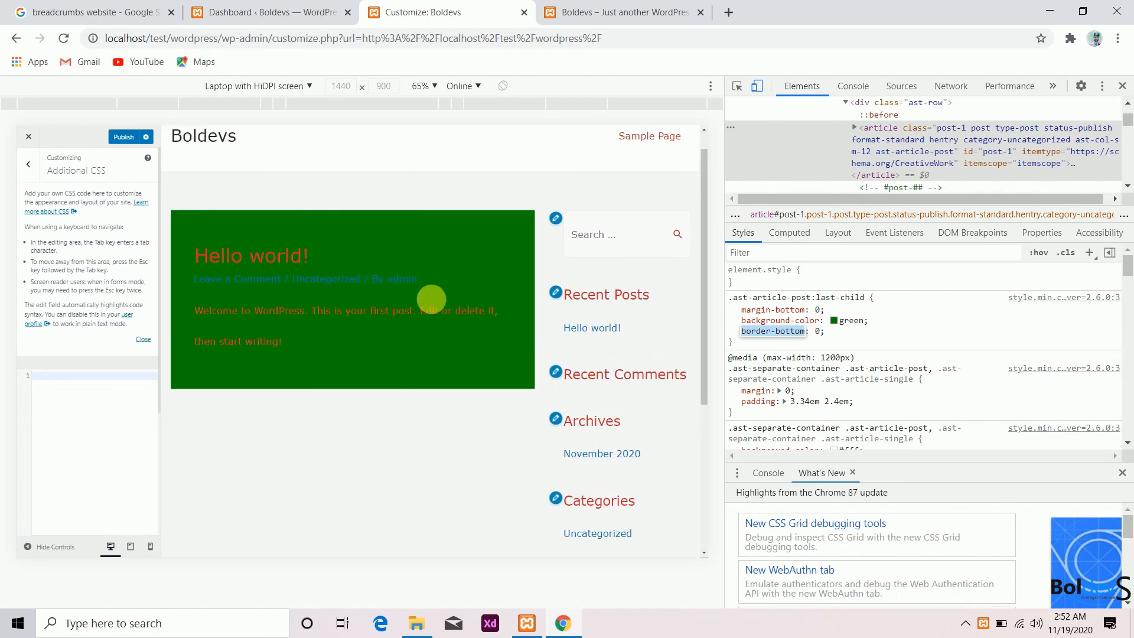
pyautogui.click(853, 332)
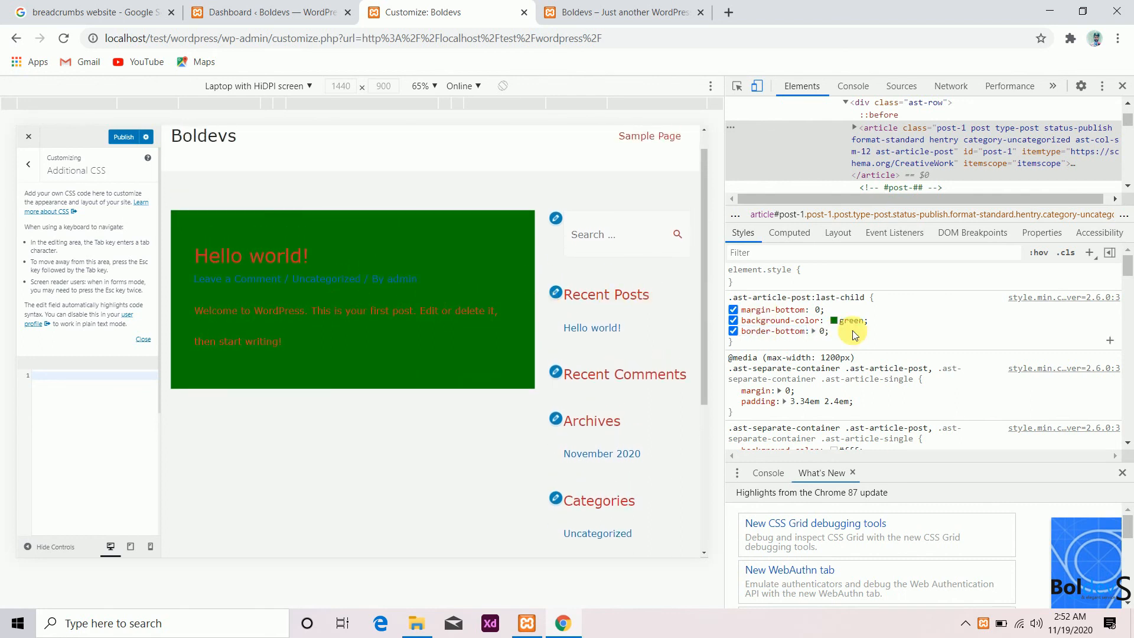
pyautogui.moveTo(747, 346); pyautogui.dragTo(732, 300)
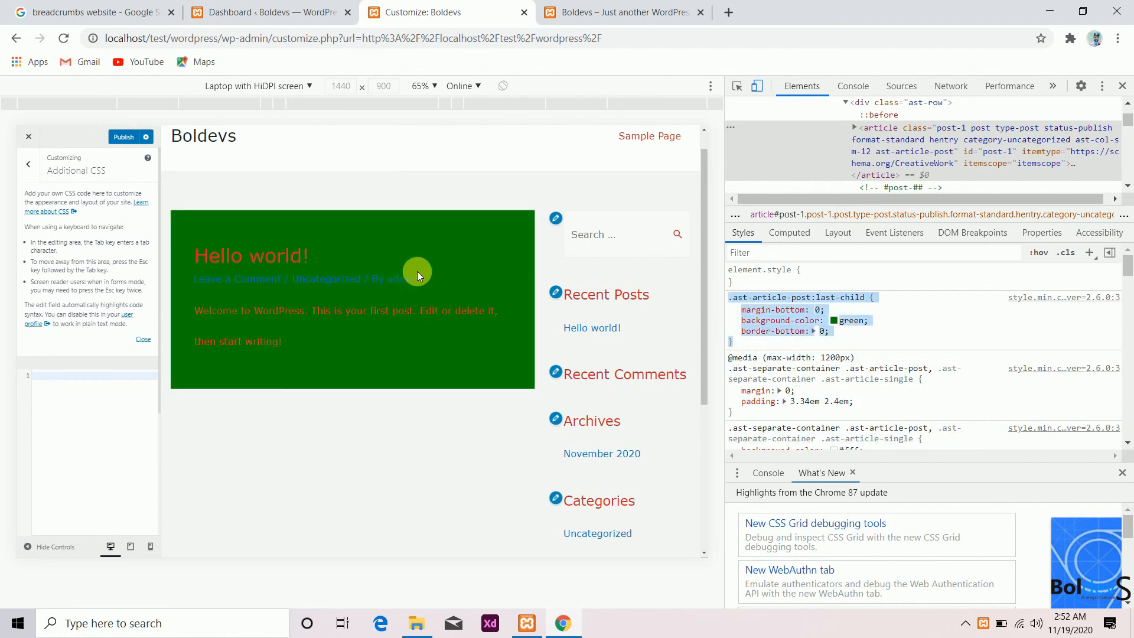
pyautogui.write('.ast-article-post:last-child {     margin-bottom: 0;     background-color: green;     border-bottom: 0; }')
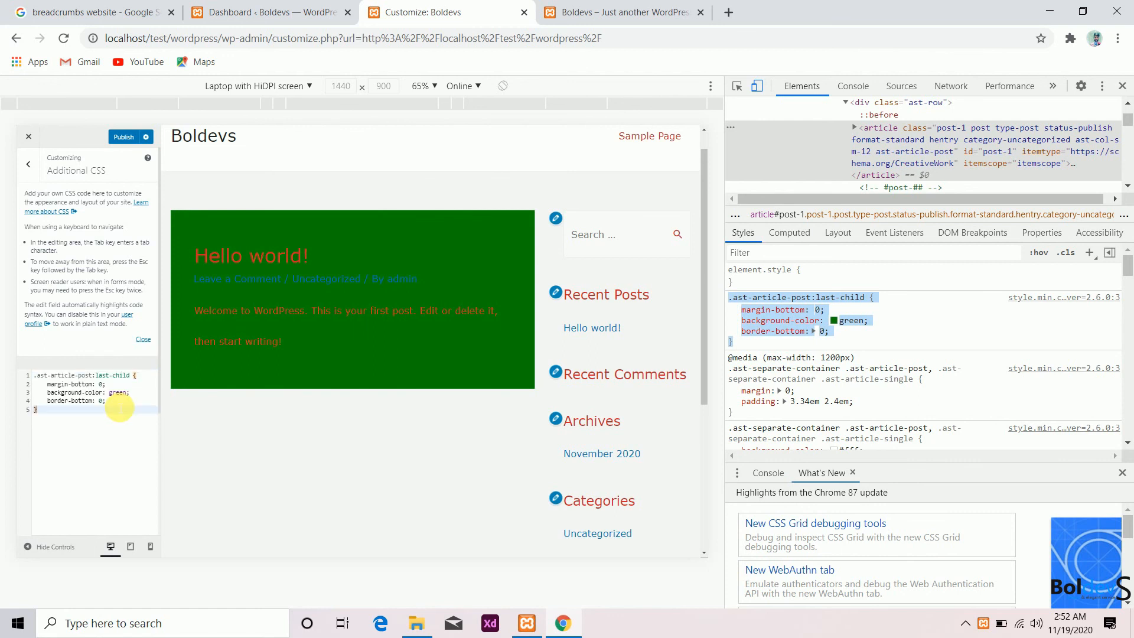
pyautogui.click(1122, 86)
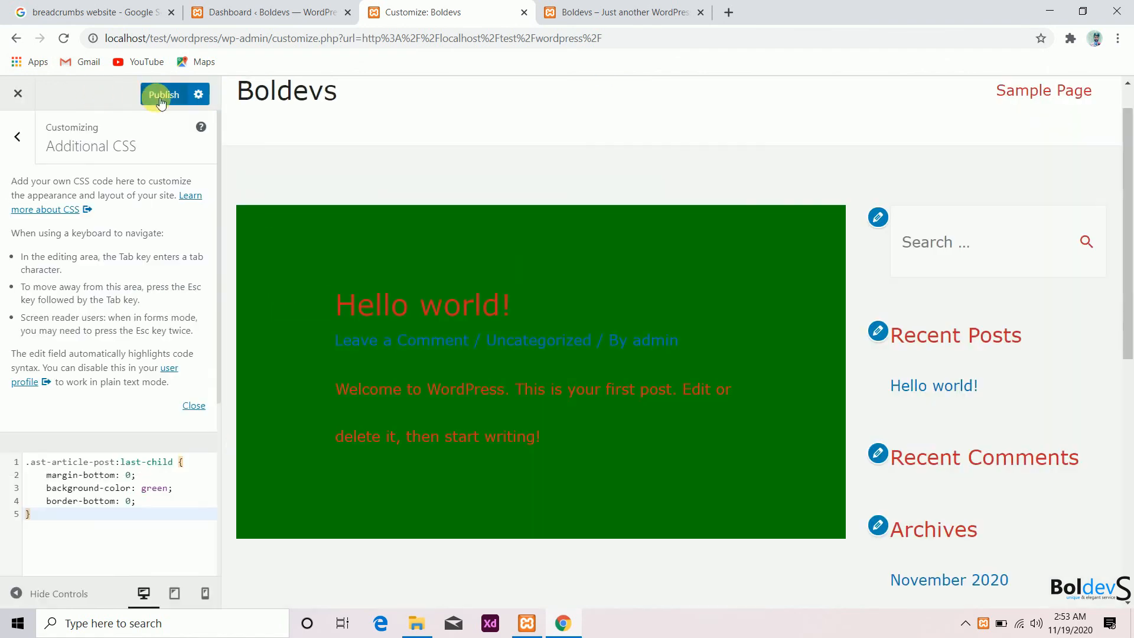
pyautogui.click(156, 97)
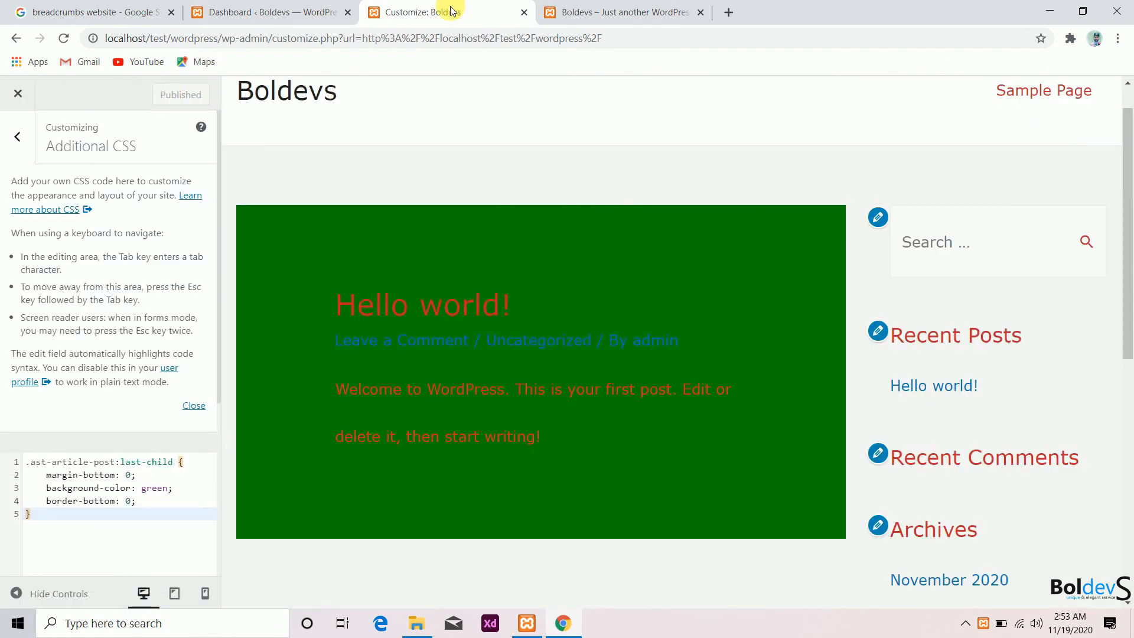
# Reload the live site's front page and check the post's background color down to the footer
pyautogui.click(597, 11)
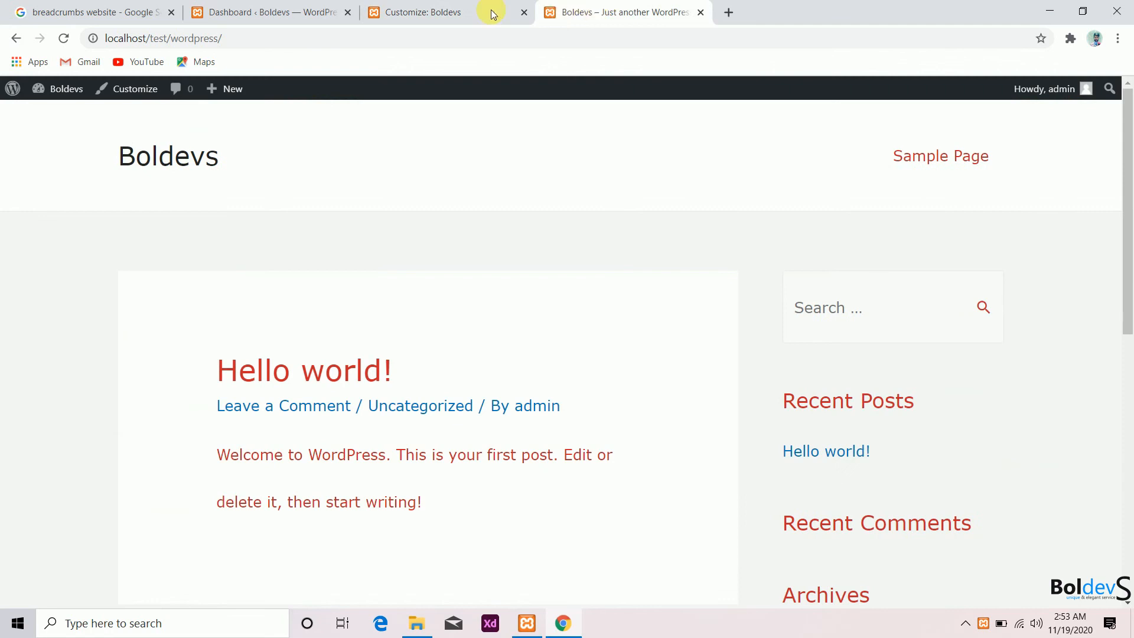
pyautogui.click(64, 38)
pyautogui.scroll(-1, 512, 264)
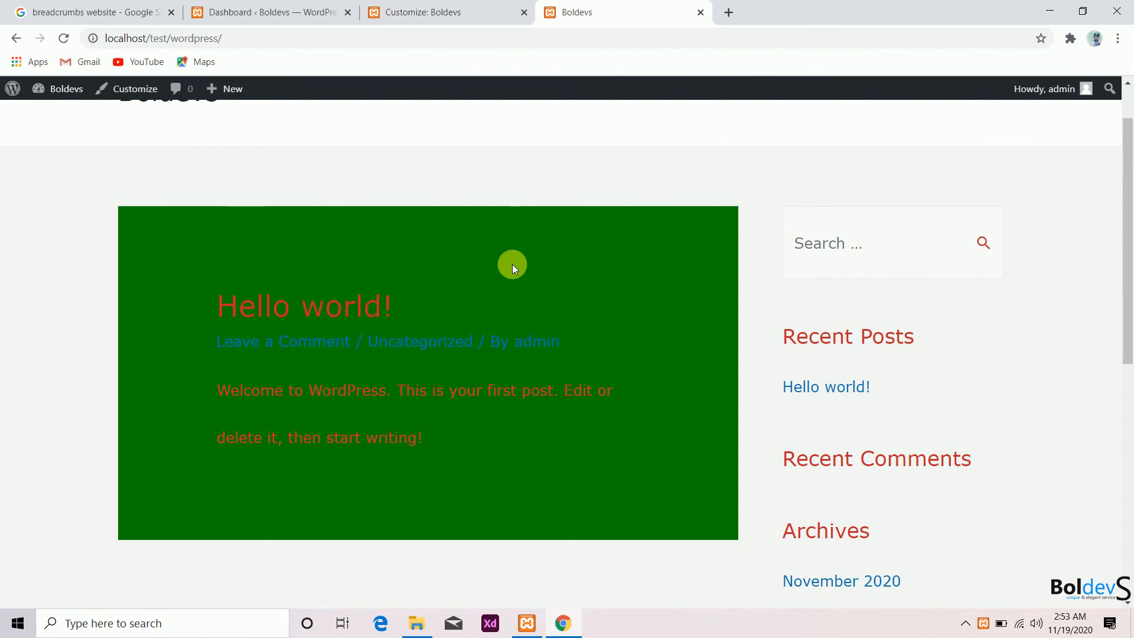
pyautogui.scroll(-8, 512, 264)
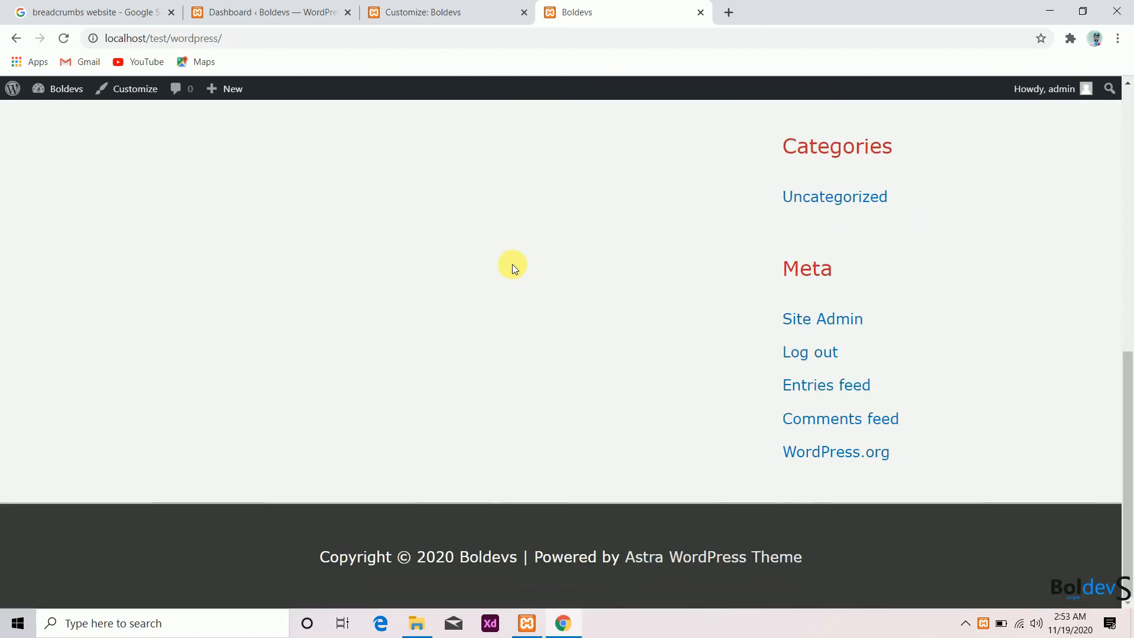